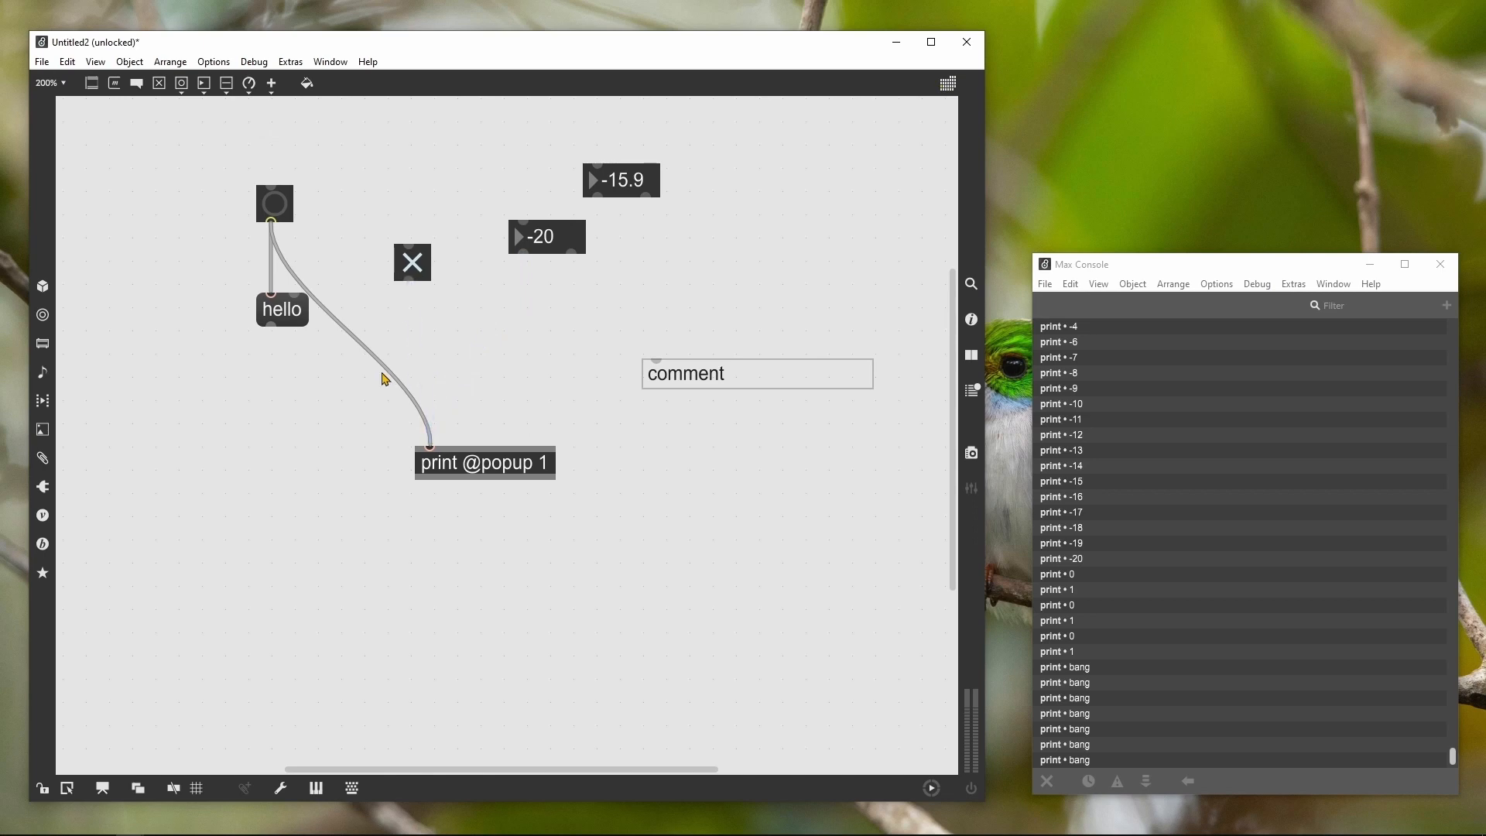
Delete the patch cords running from the button to the print object and to the hello message
click(384, 376)
key(Delete)
click(273, 257)
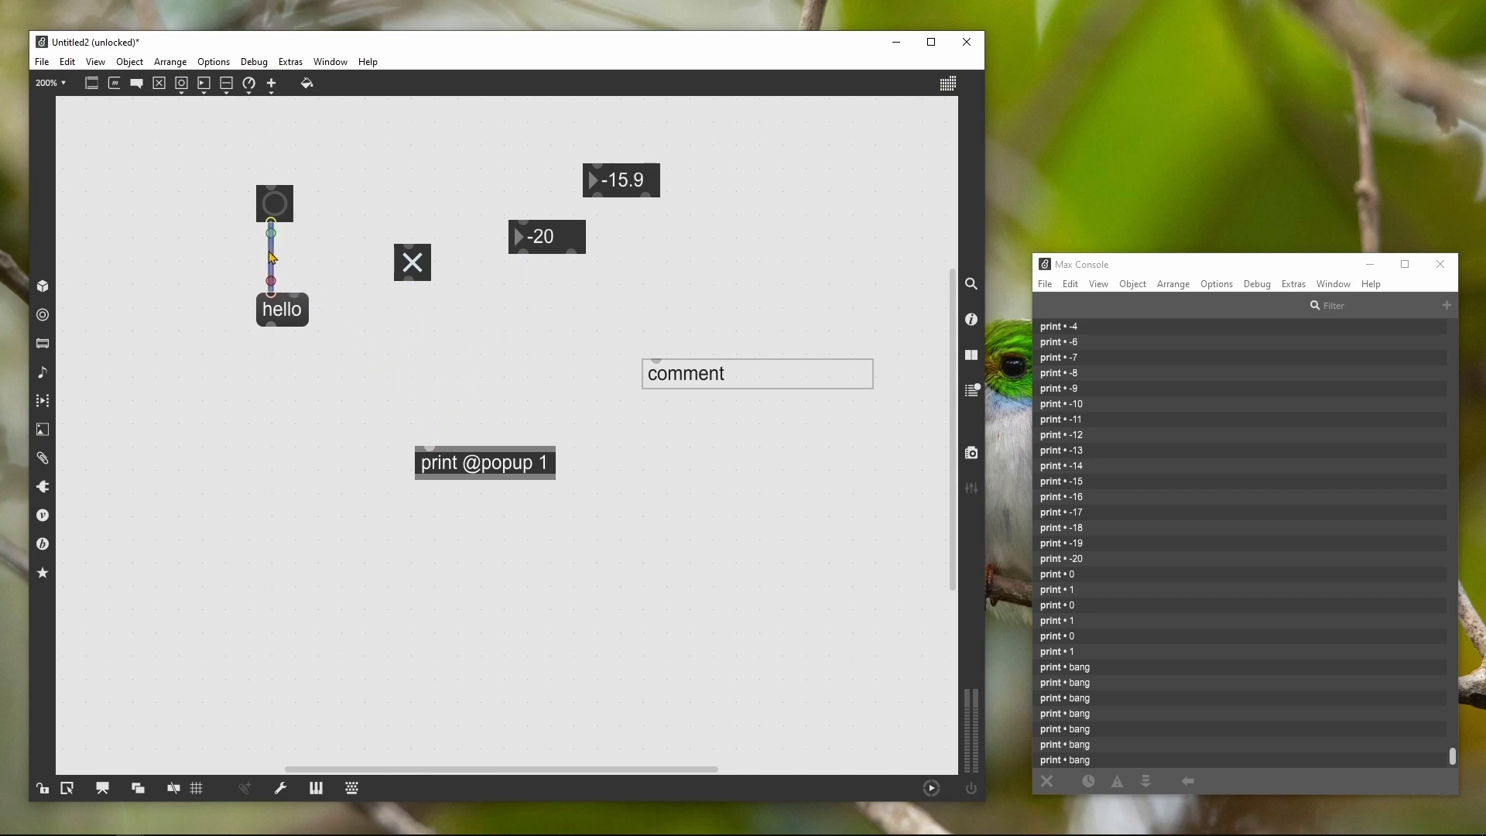
key(Delete)
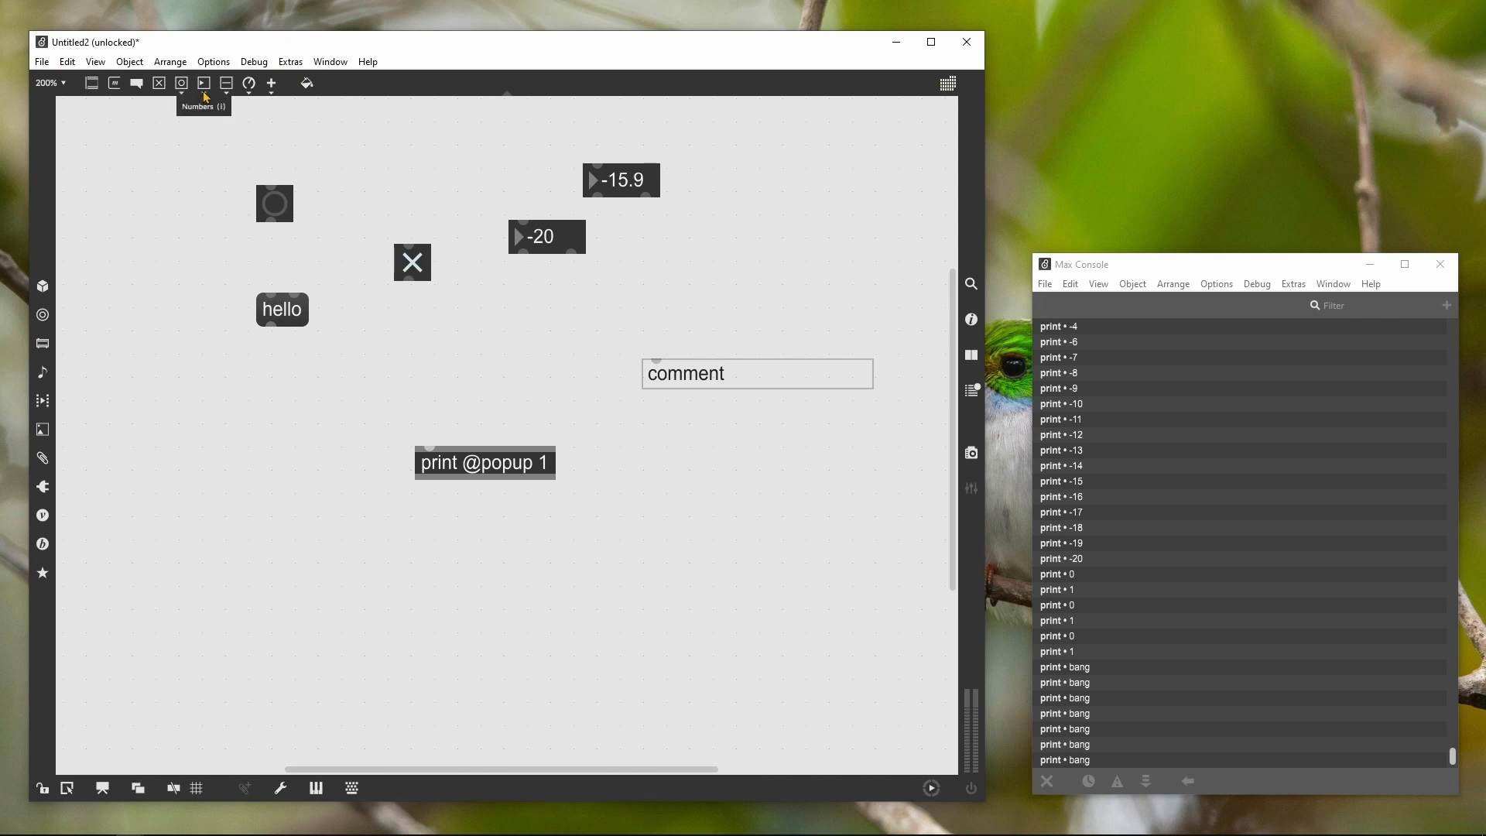
Add a vertical slider beside the hello message and connect its outlet to the float number box placed beneath it
click(226, 83)
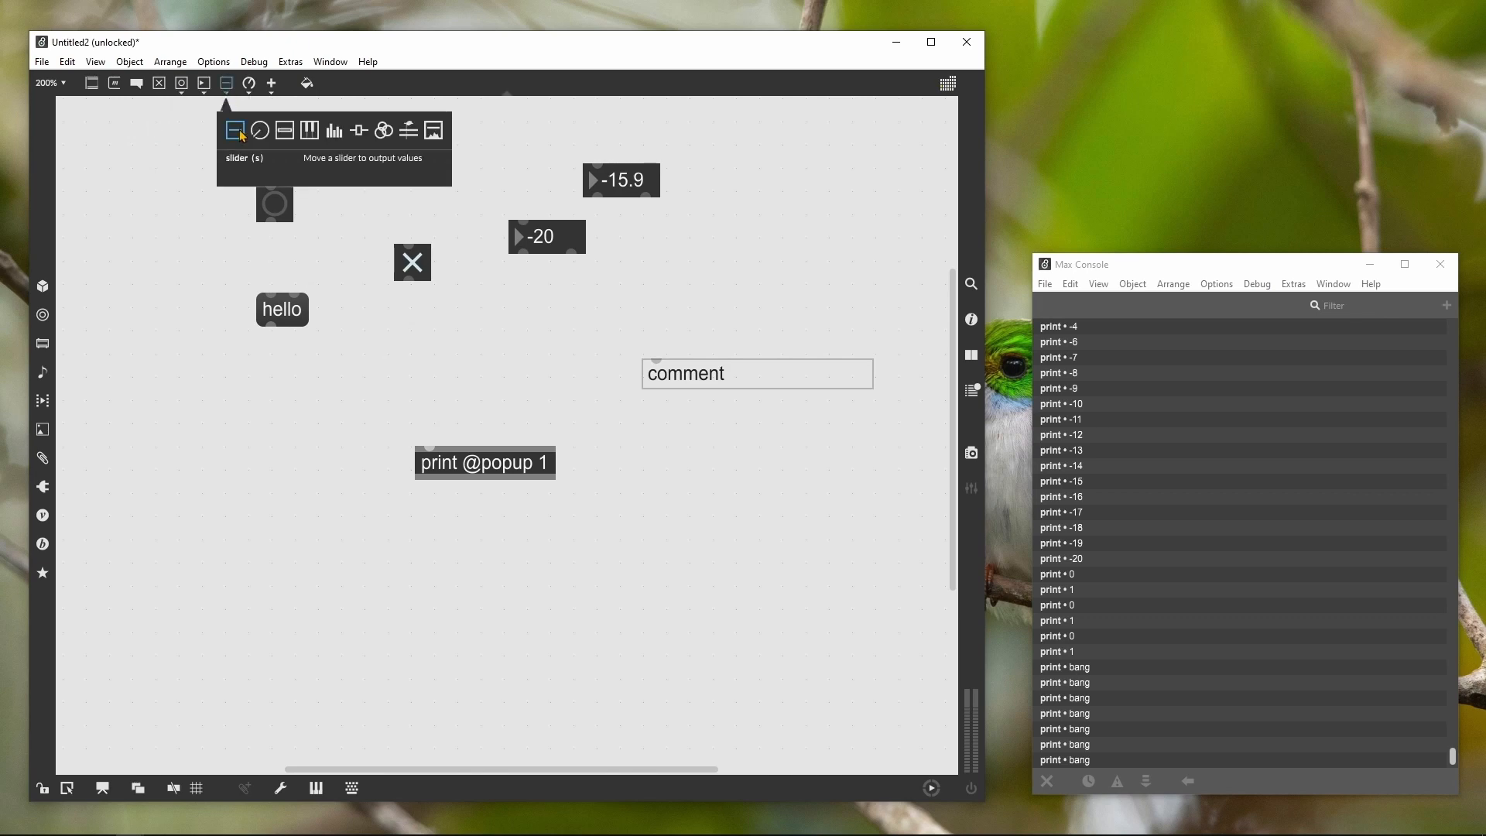
click(235, 130)
click(588, 565)
drag(518, 590, 177, 425)
click(237, 439)
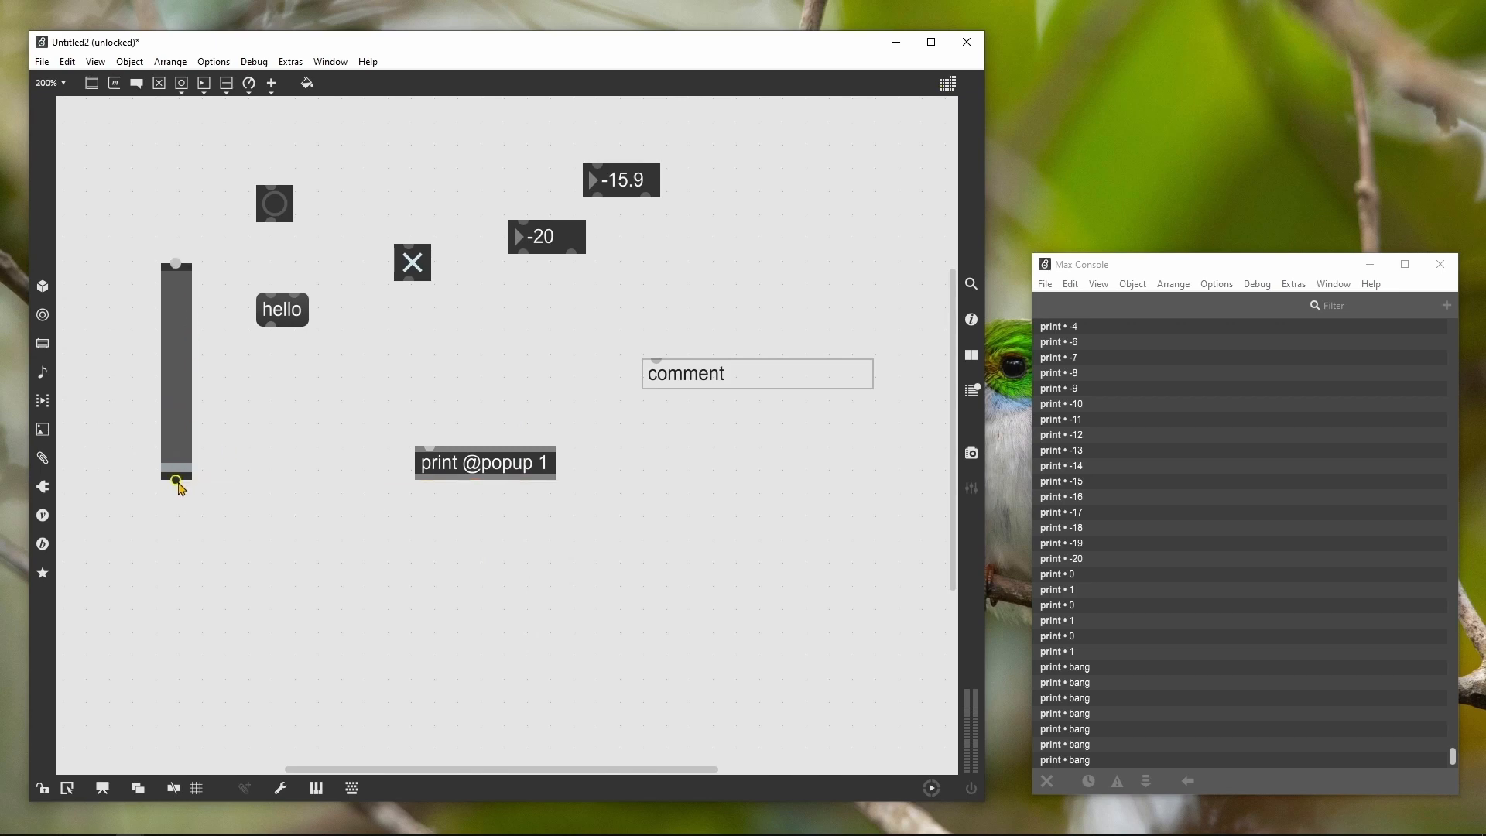
drag(176, 480, 208, 543)
Lock the patch and test the slider by moving it to its maximum of 127, down to 63, and finally to 50
key(ctrl+e)
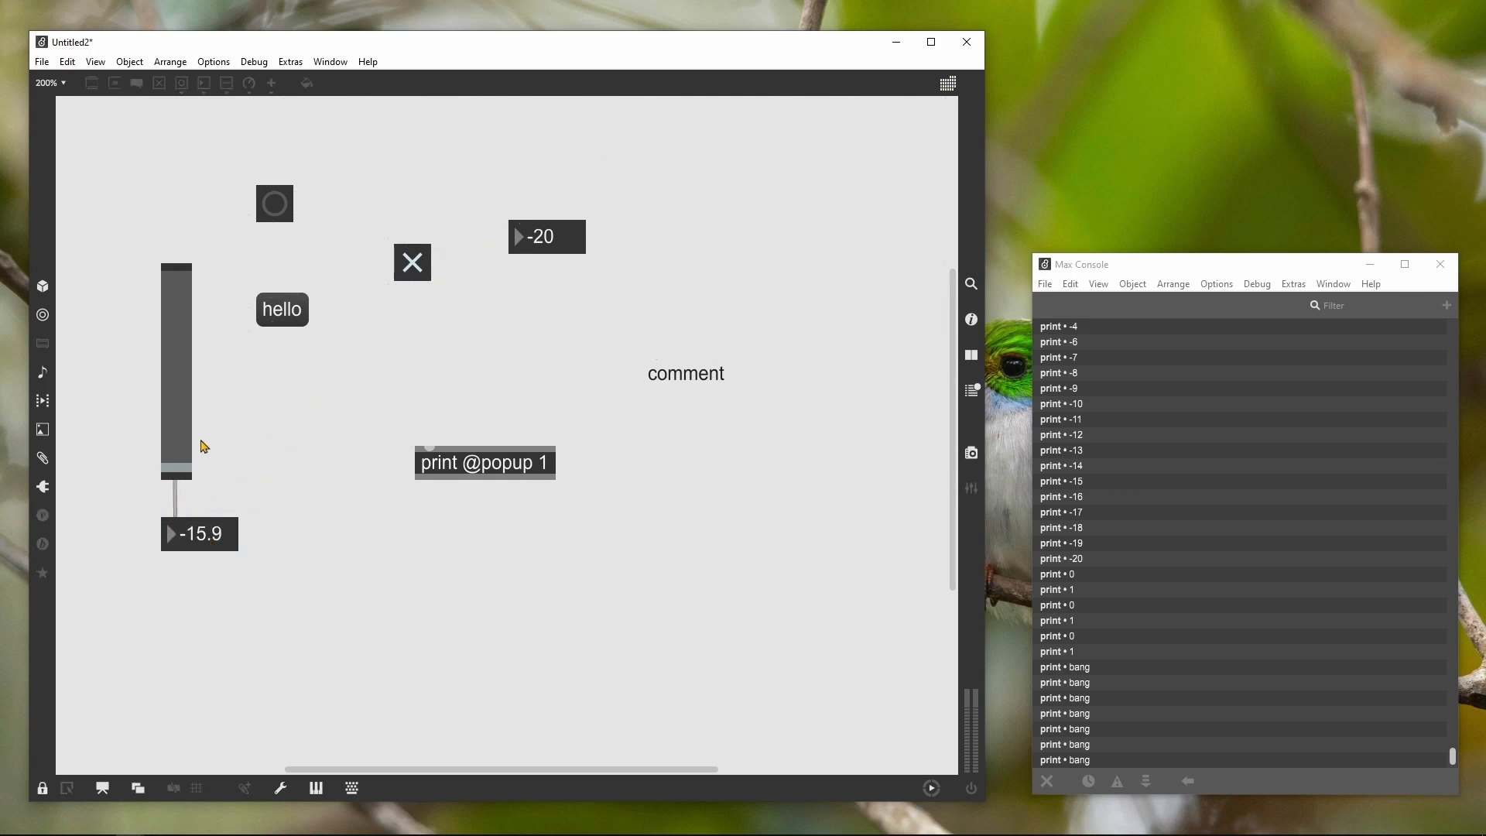
click(185, 467)
drag(184, 467, 176, 275)
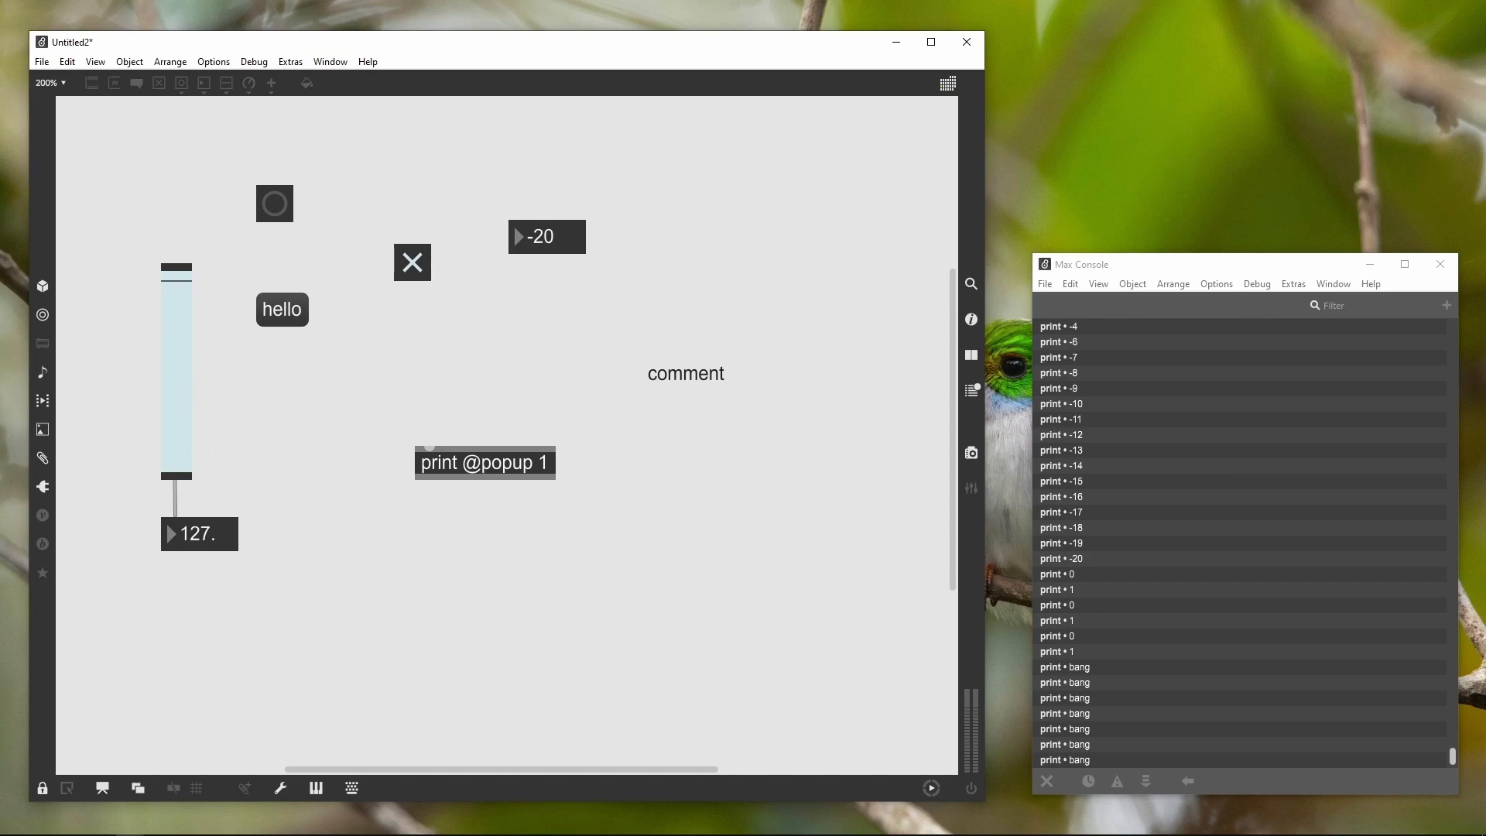
drag(177, 279, 180, 375)
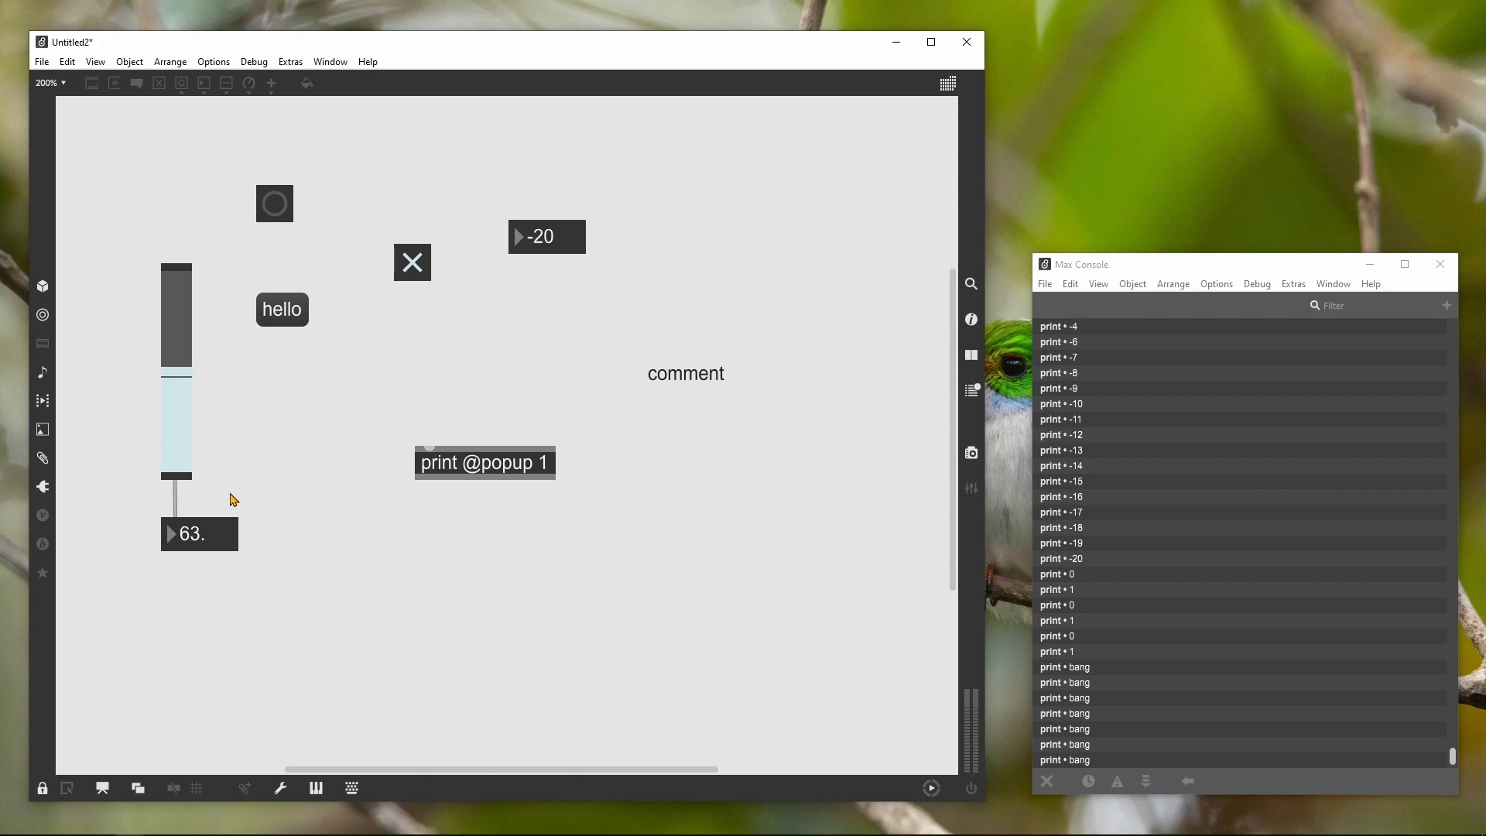
mouse_move(194, 547)
mouse_down()
mouse_move(194, 606)
mouse_move(194, 498)
mouse_move(194, 558)
mouse_up()
Unlock the patch and move the float number box slightly farther below the slider
key(ctrl+e)
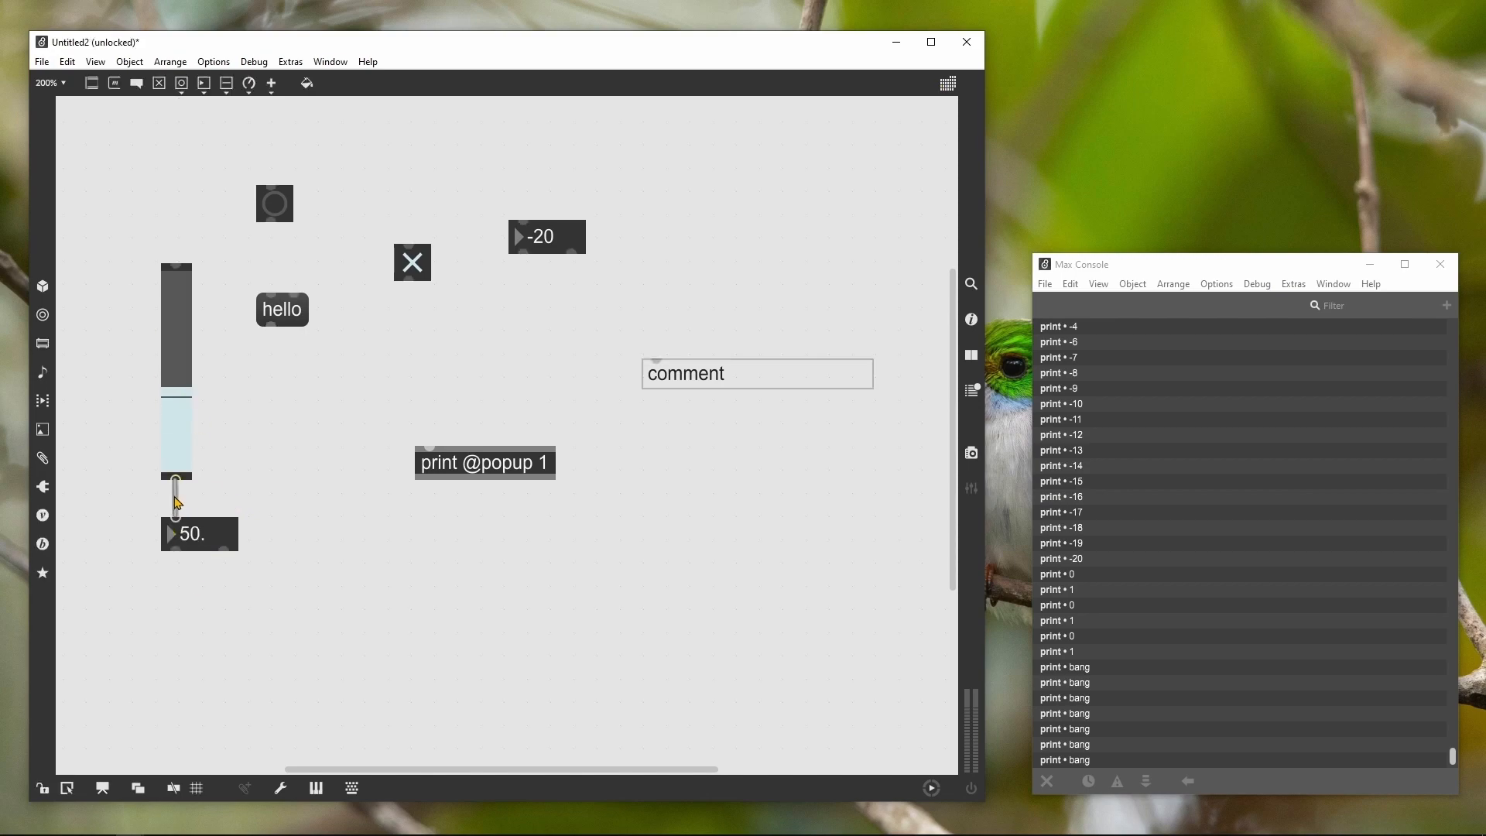
drag(217, 537, 217, 543)
click(231, 504)
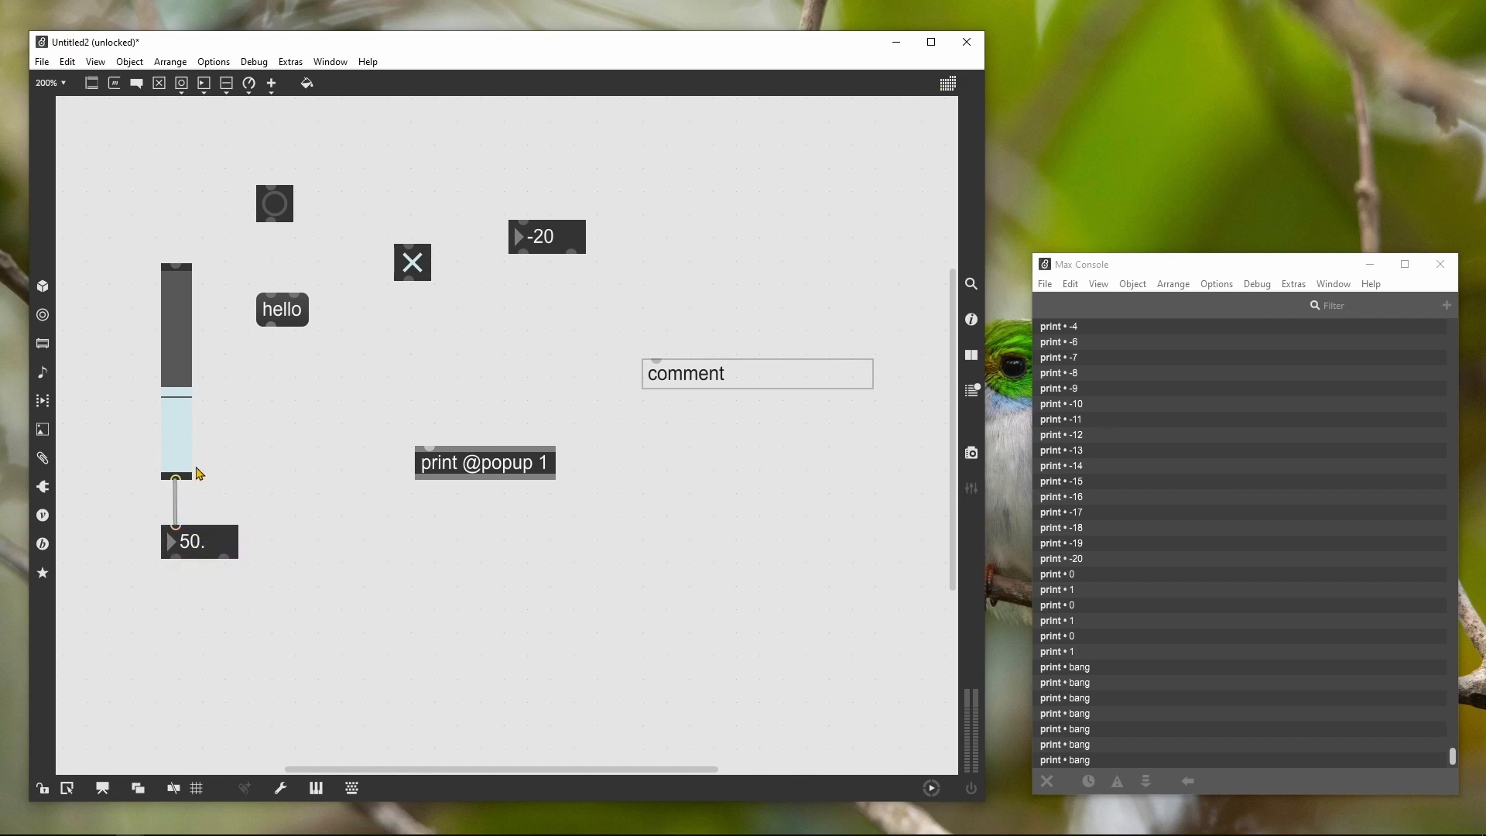
Lock the patch and raise the slider until it outputs 85
key(ctrl+e)
drag(183, 456, 182, 403)
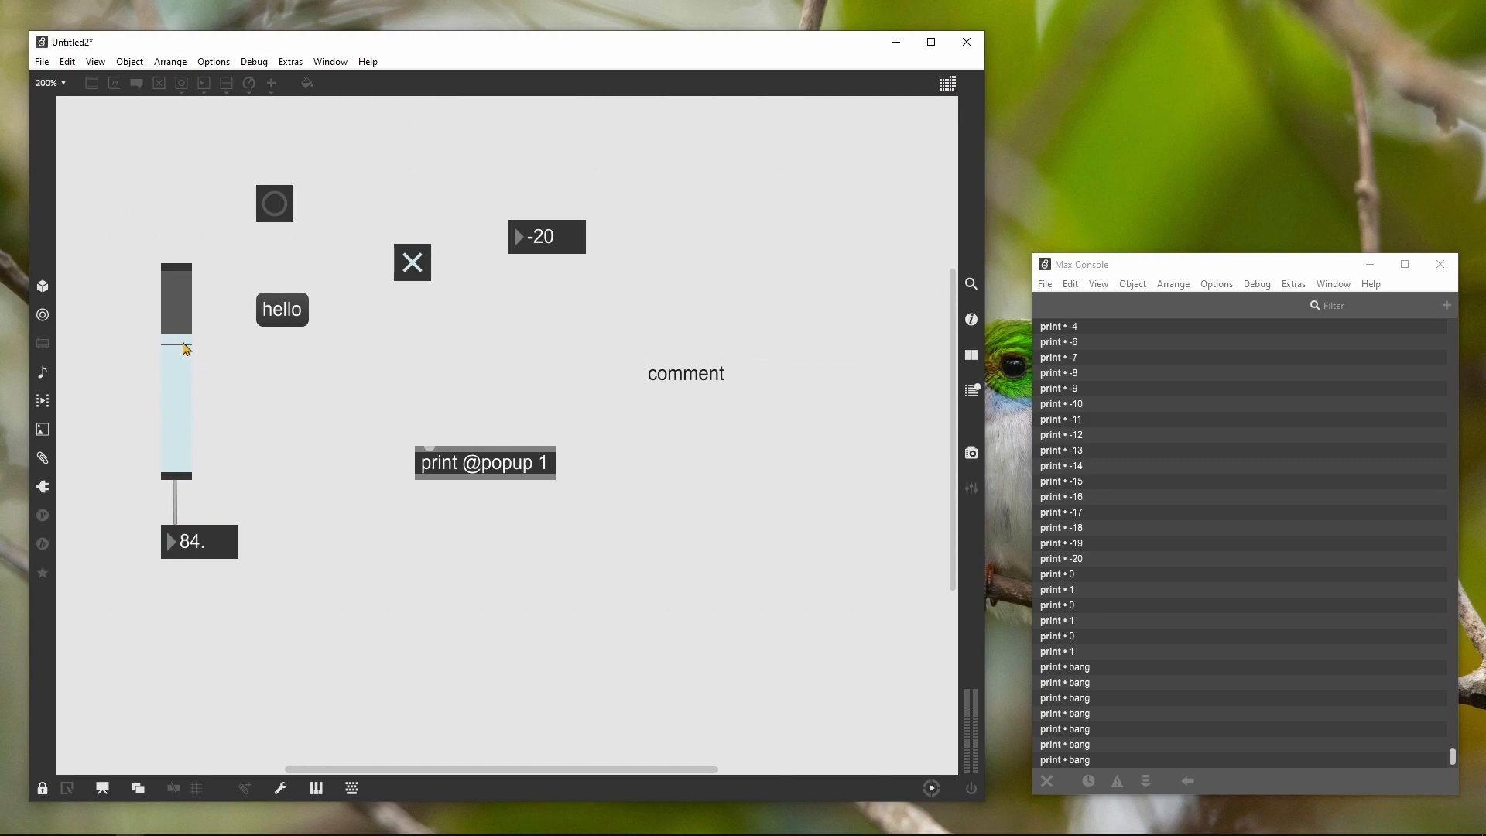
mouse_move(187, 346)
mouse_down()
mouse_move(187, 474)
mouse_move(187, 318)
mouse_move(186, 474)
mouse_move(187, 343)
mouse_up()
Unlock the patch and set the slider's Range to 10 in its inspector
key(ctrl+e)
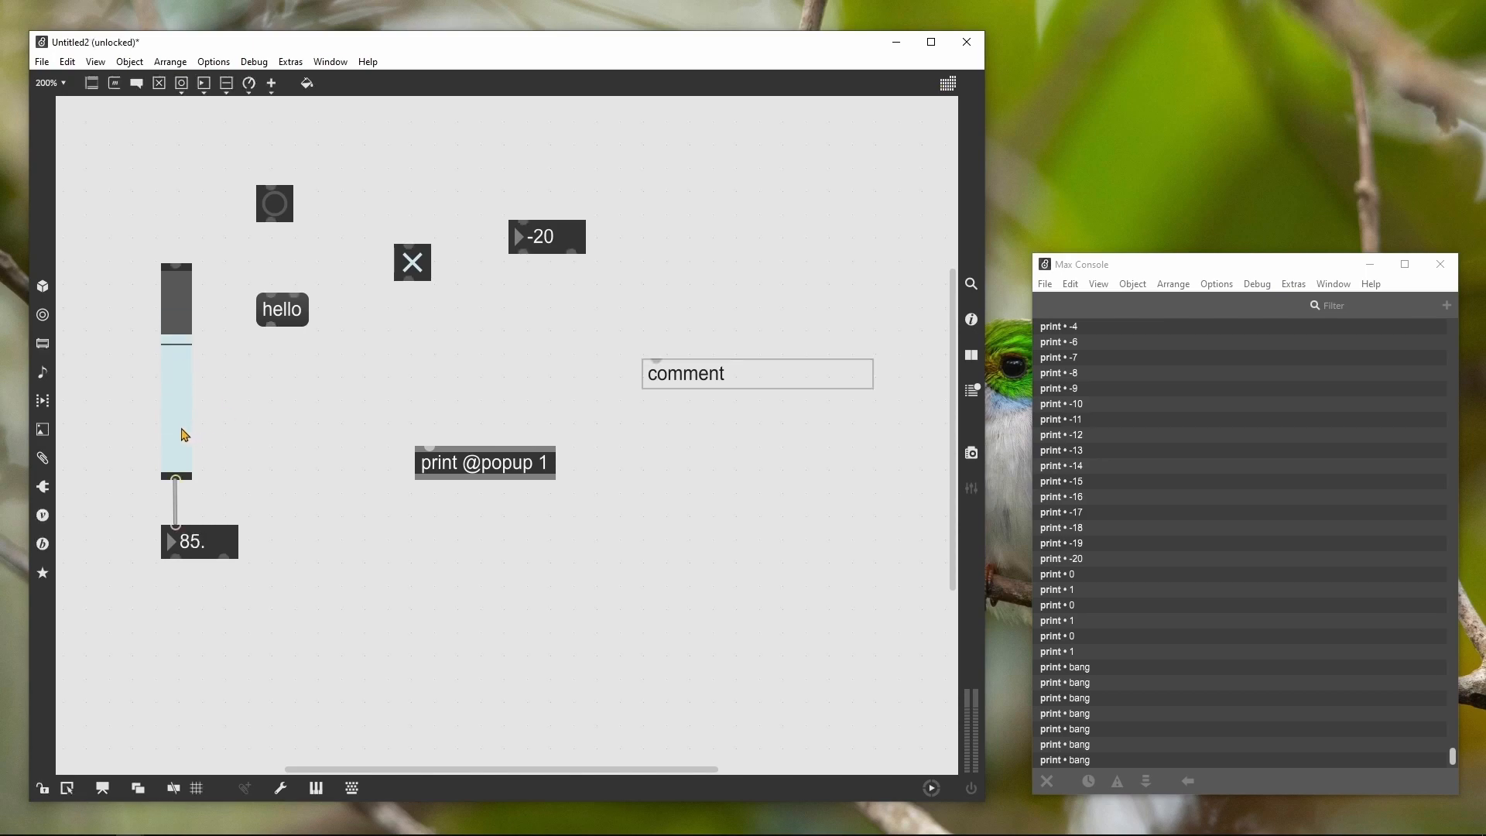
click(185, 435)
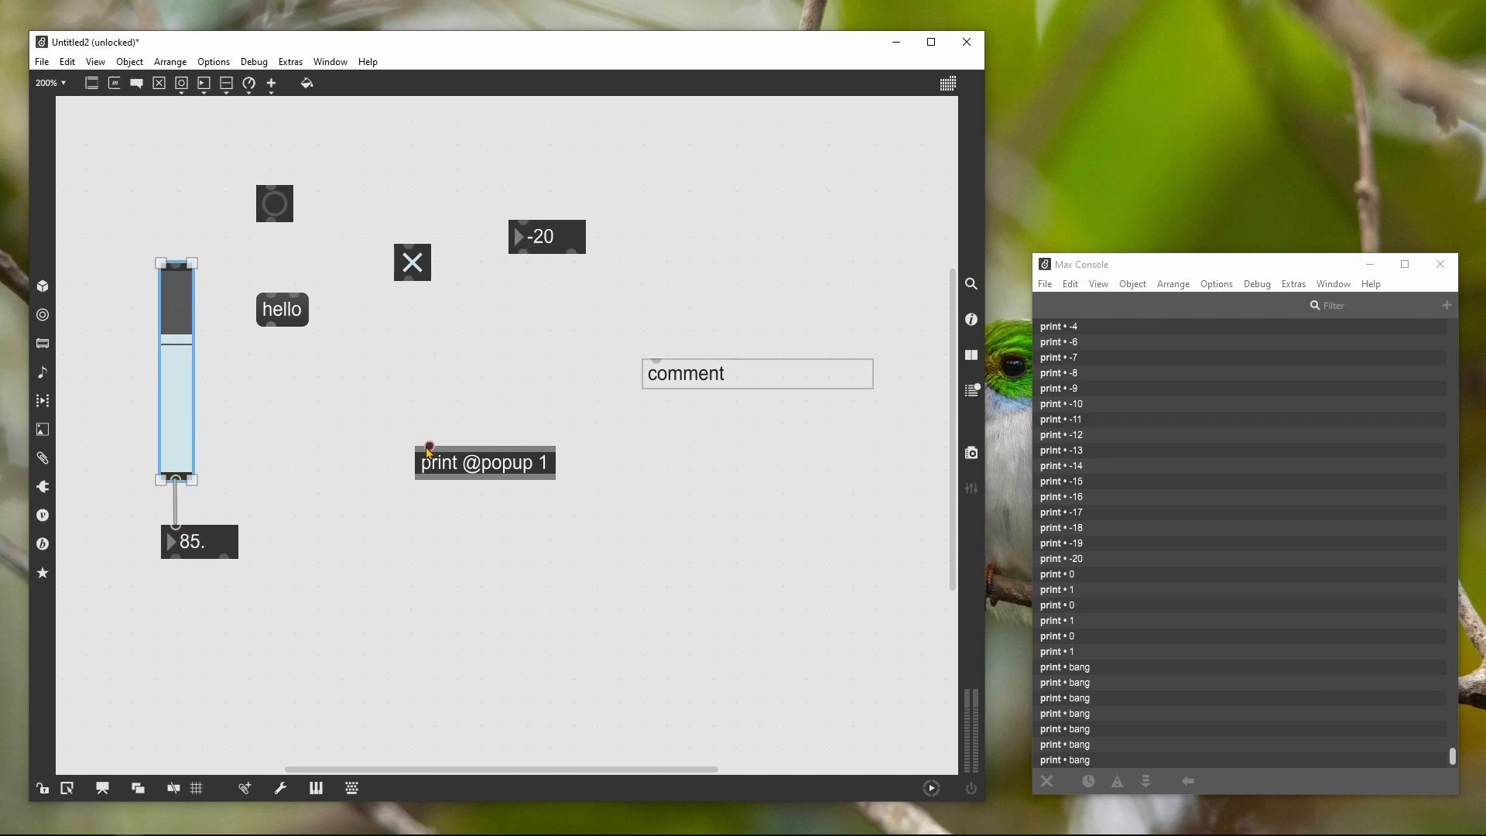
click(973, 322)
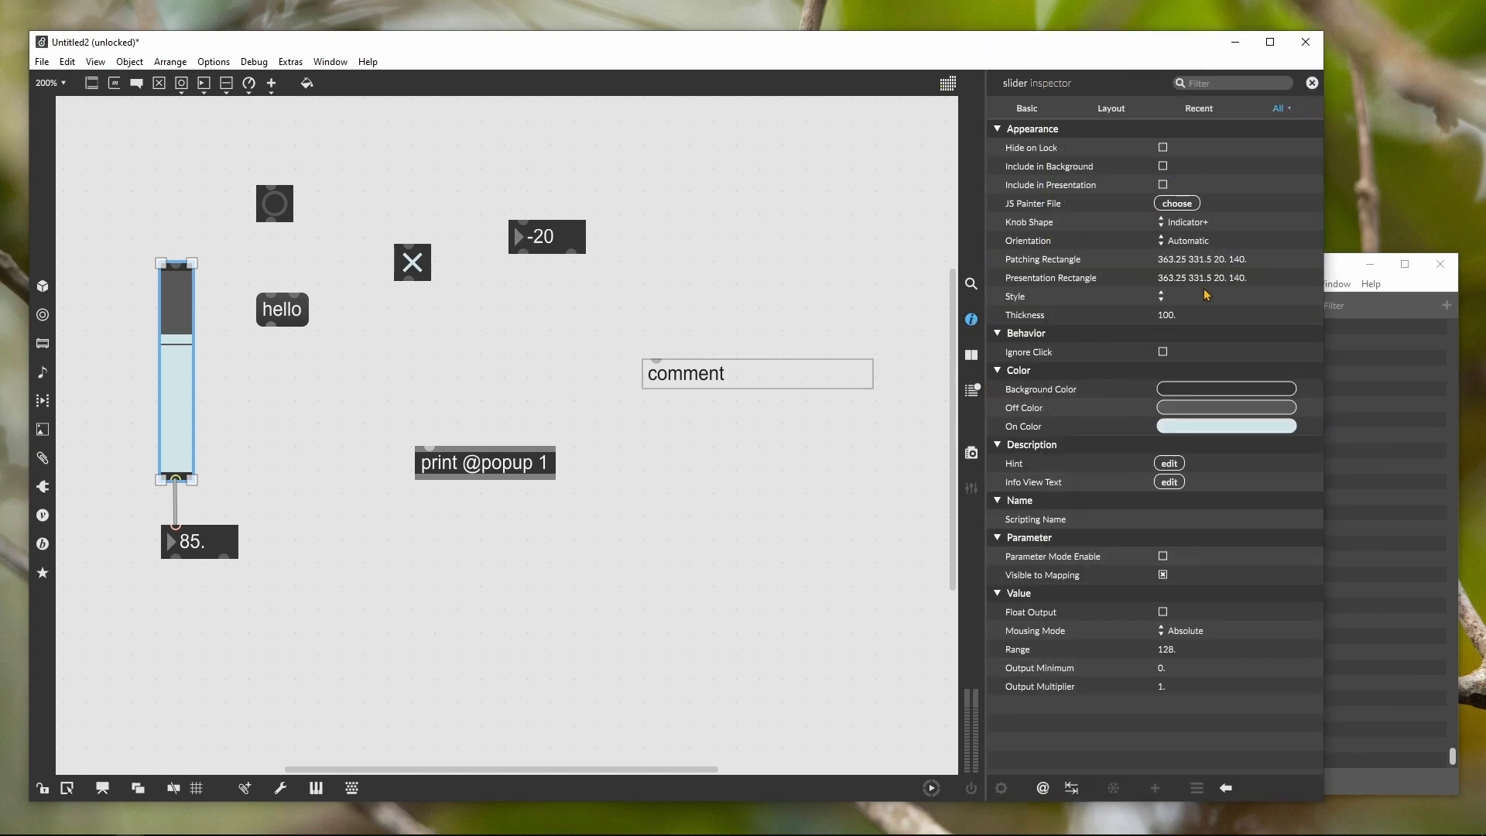
click(1178, 652)
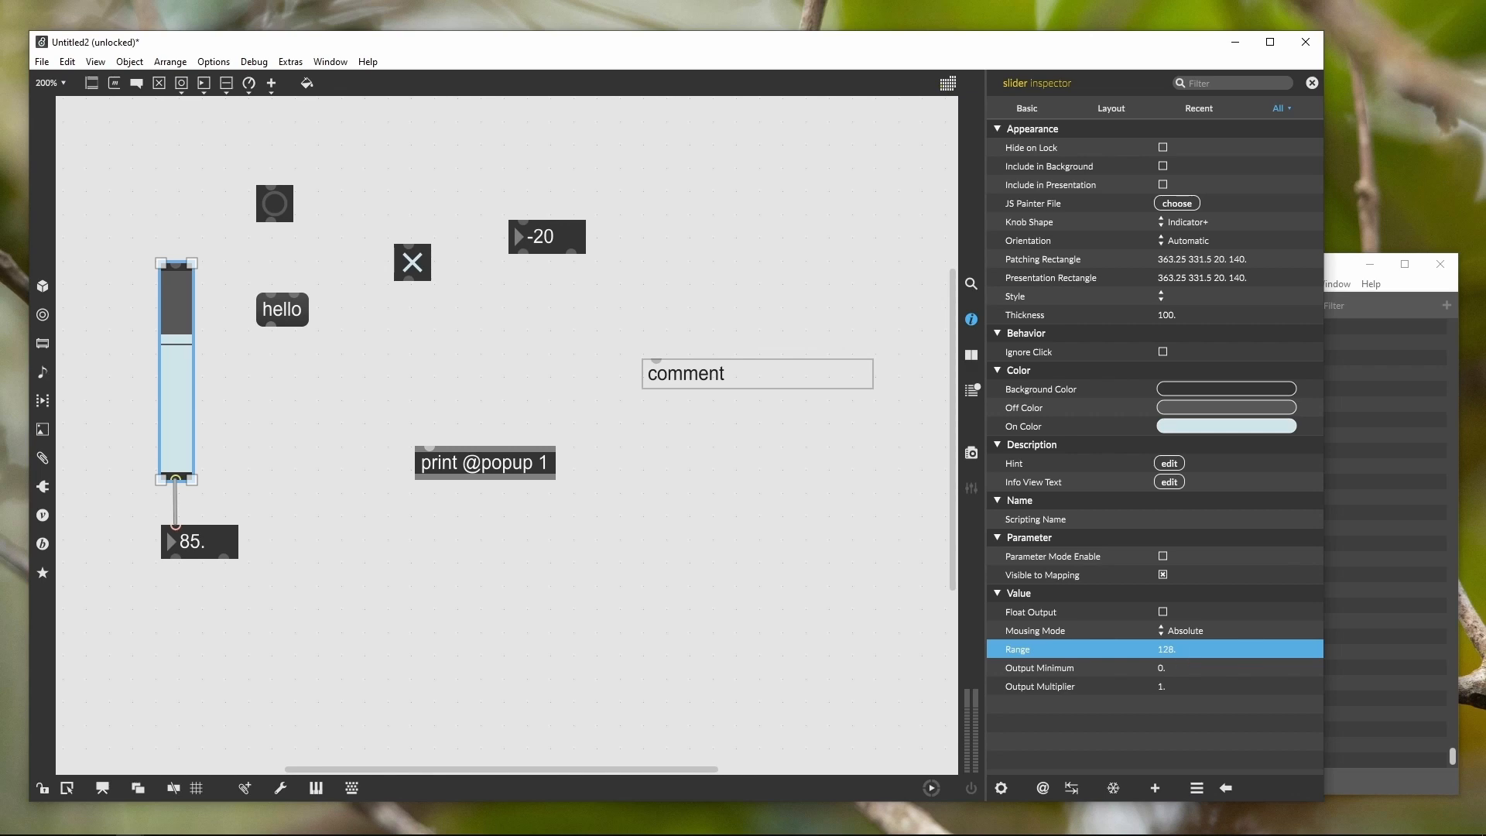
click(1179, 650)
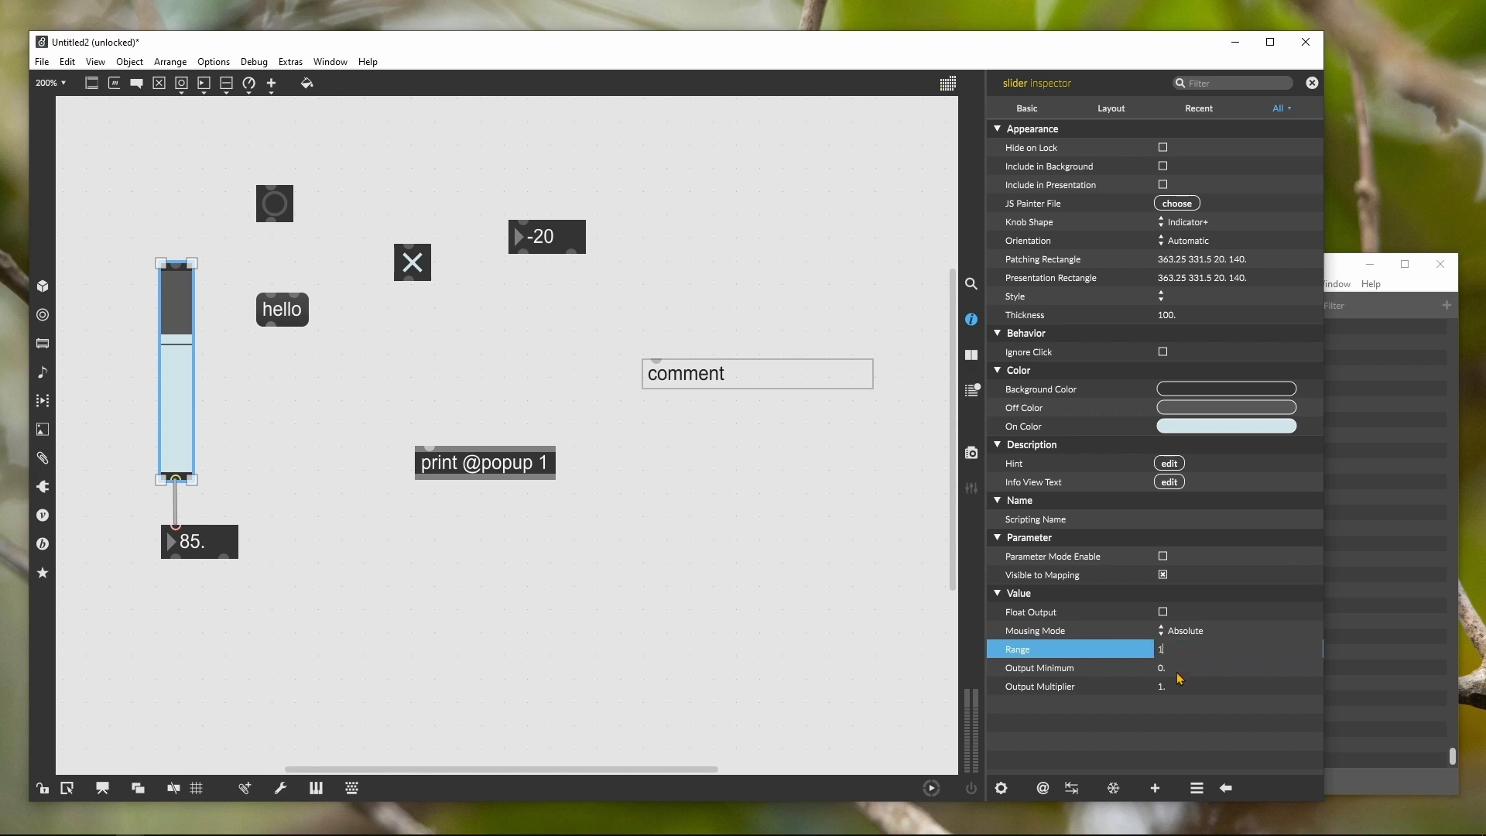
click(814, 510)
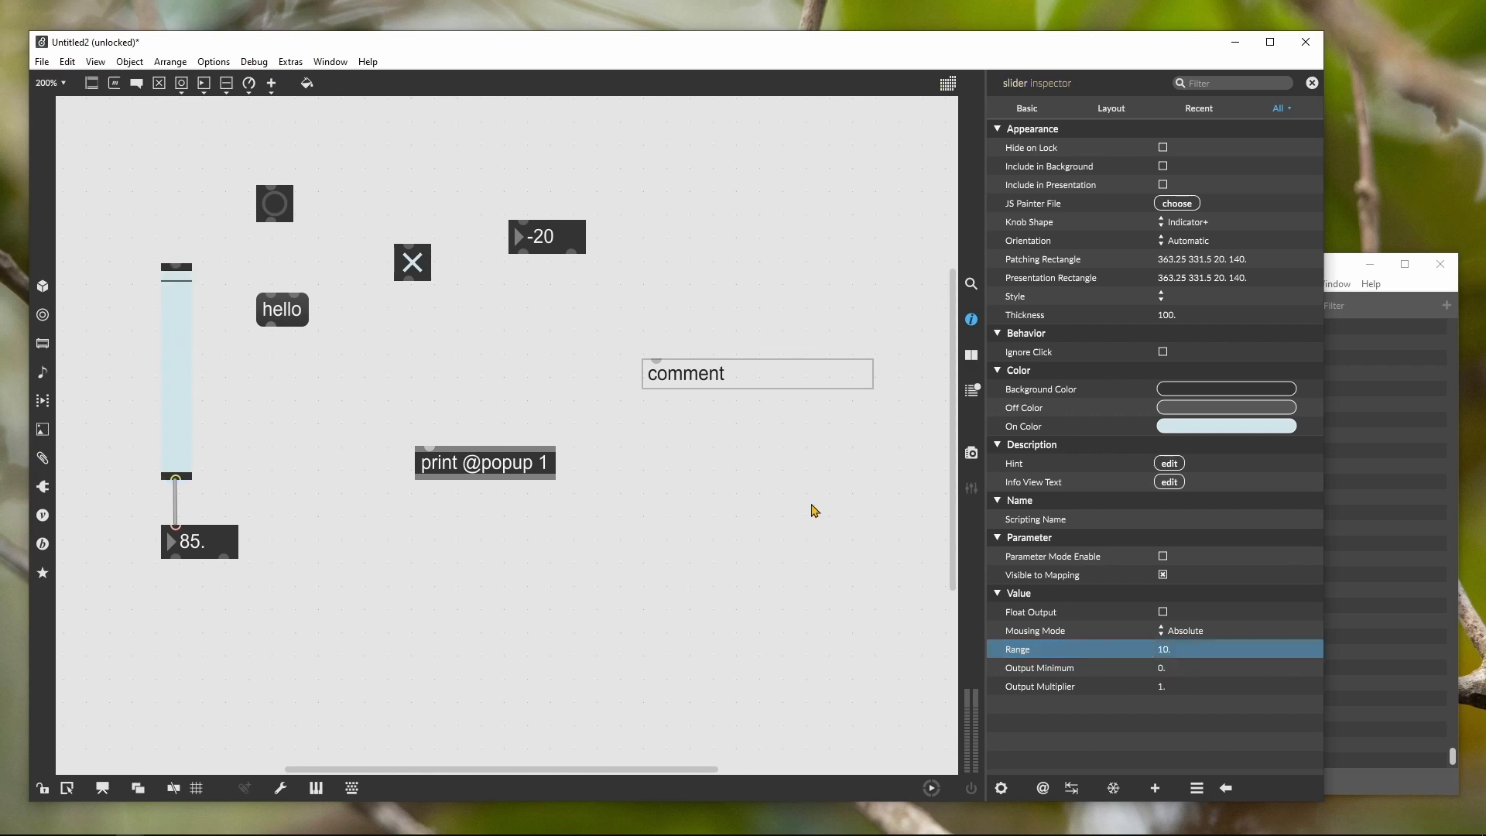
Lock the patch and test the slider's new range by moving it to 8, down to 0, and up to 5
key(ctrl+e)
mouse_move(165, 309)
mouse_down()
mouse_move(165, 472)
mouse_move(165, 290)
mouse_move(179, 472)
mouse_move(180, 281)
mouse_move(180, 323)
mouse_move(180, 302)
mouse_up()
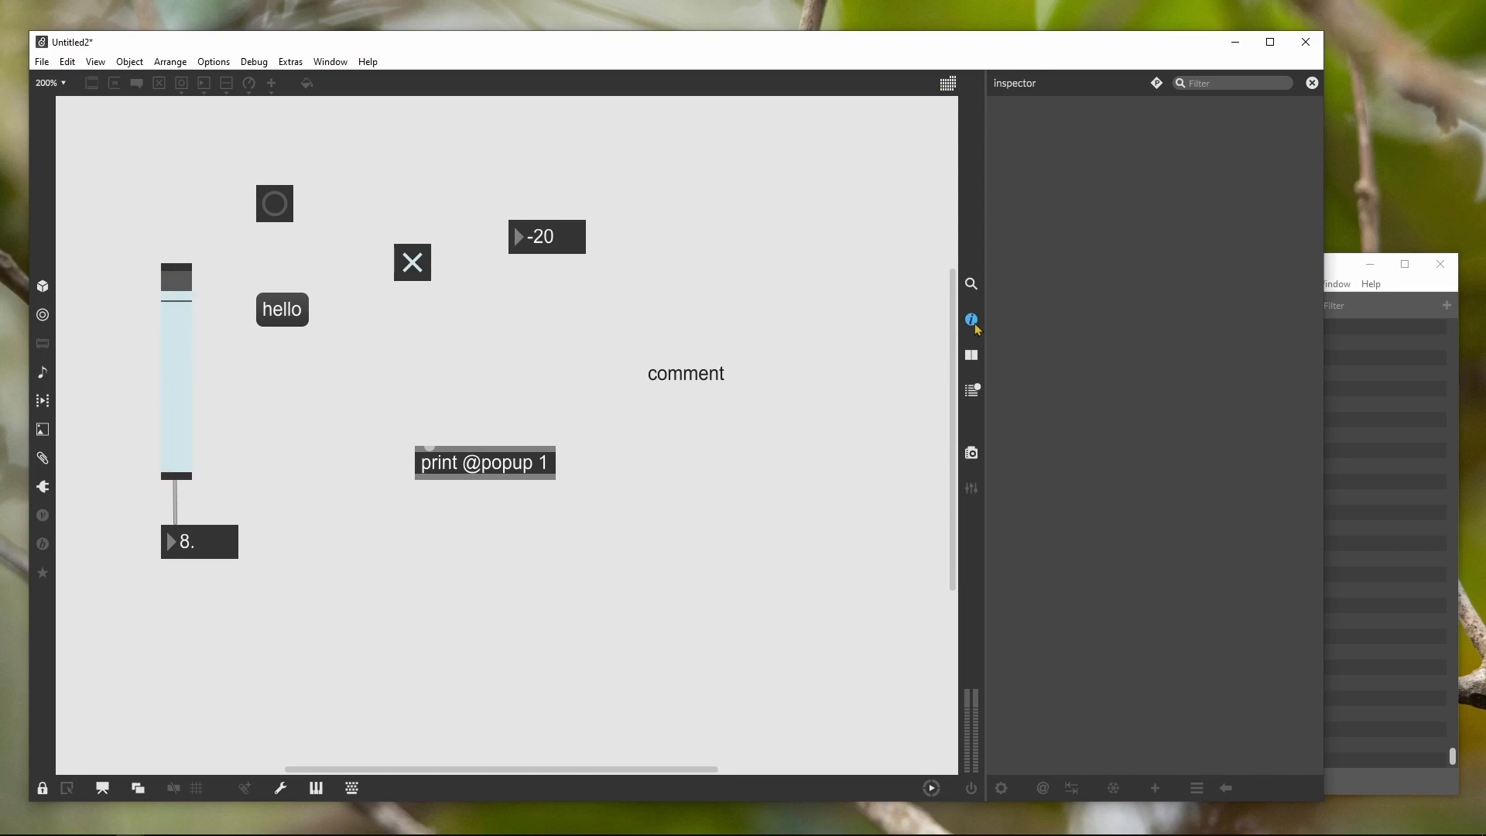
click(177, 468)
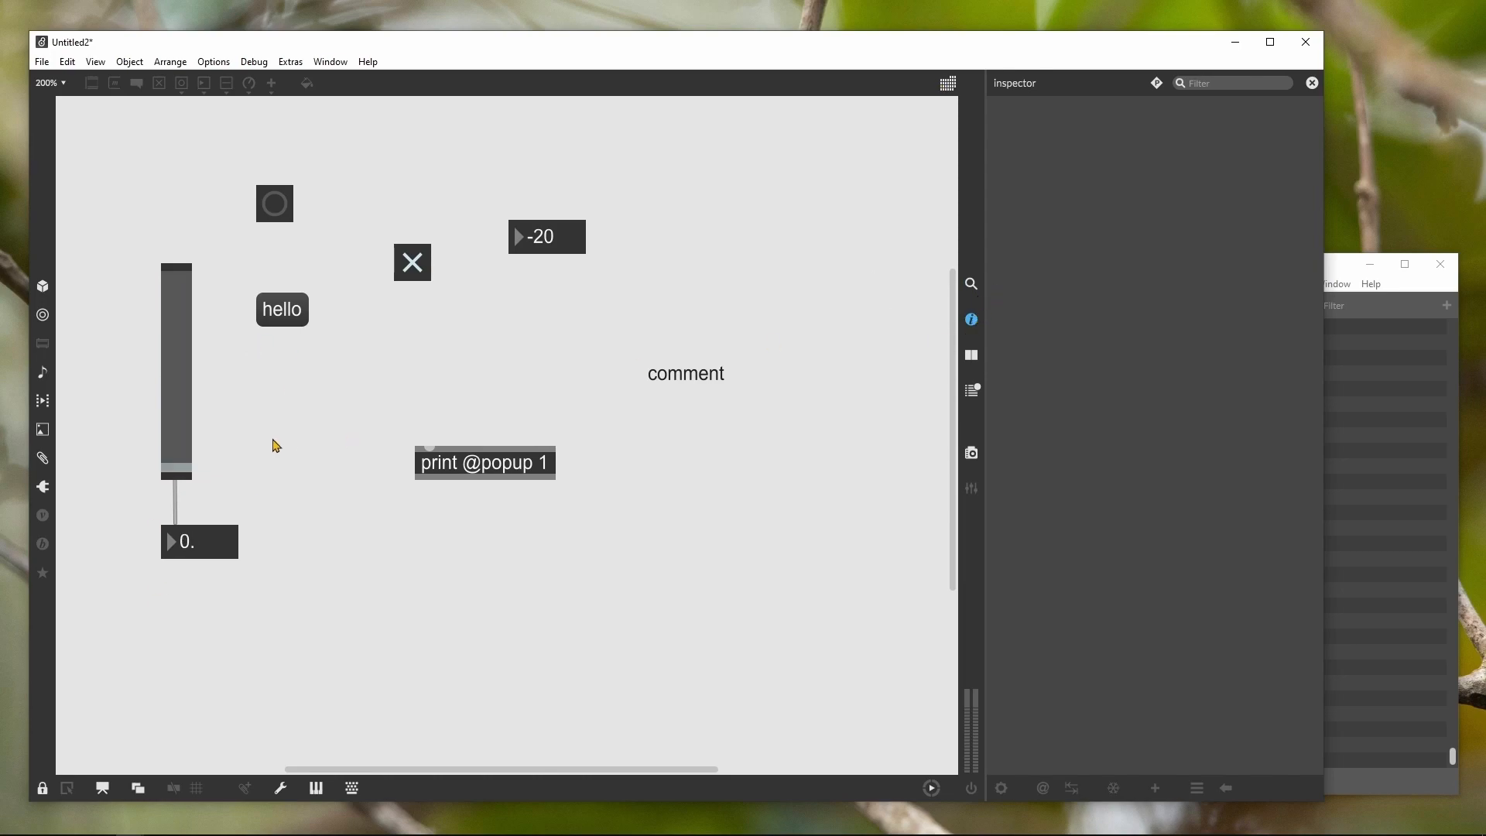
drag(183, 461, 182, 364)
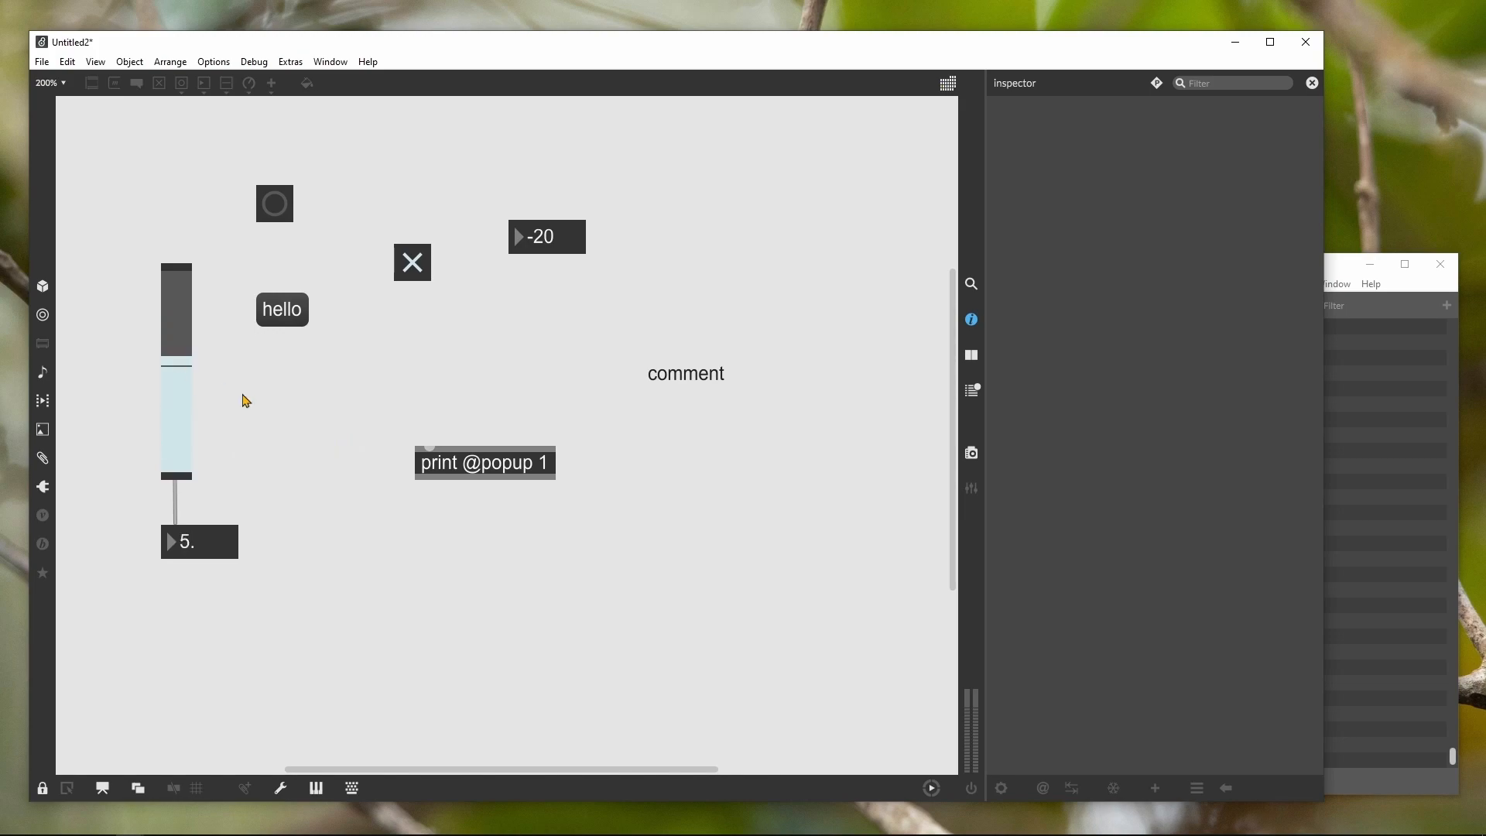
Enable Float Output for the slider and test it in the locked patch by moving it to about 3.77
key(ctrl+e)
click(178, 438)
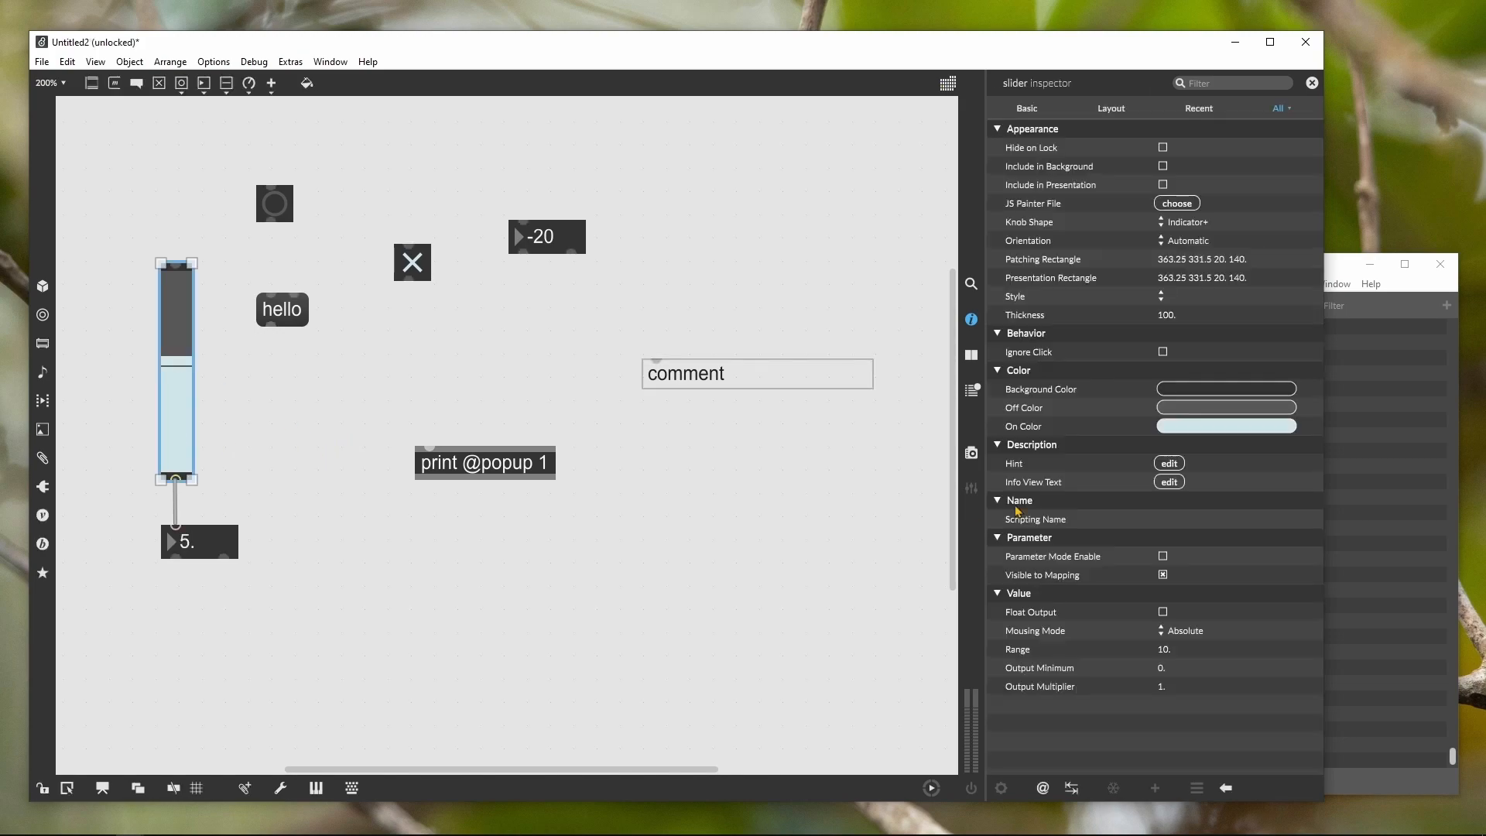
click(1163, 613)
click(372, 524)
key(ctrl+e)
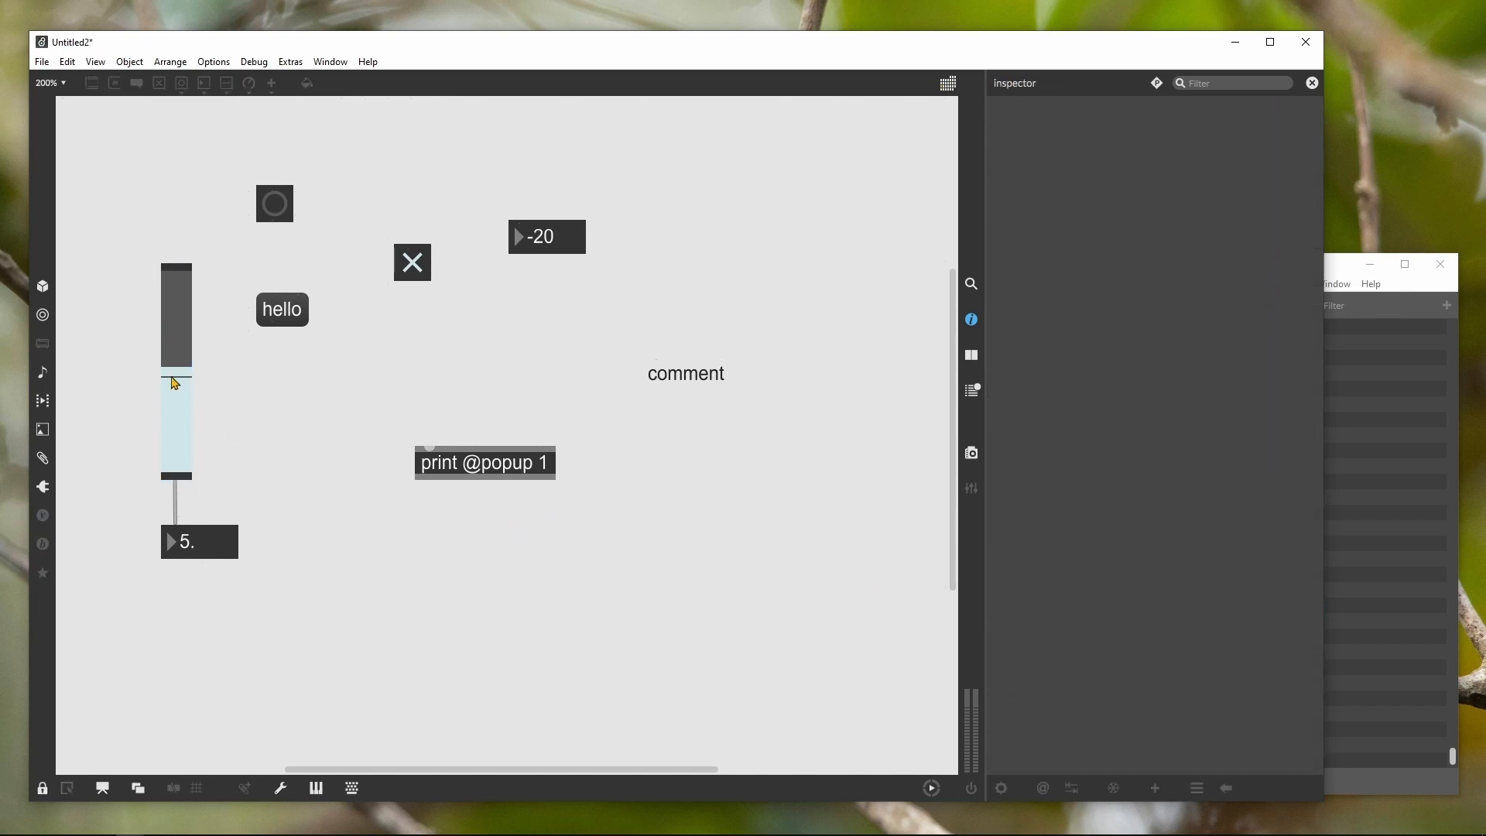
mouse_move(176, 383)
mouse_down()
mouse_move(177, 467)
mouse_move(176, 293)
mouse_move(175, 399)
mouse_up()
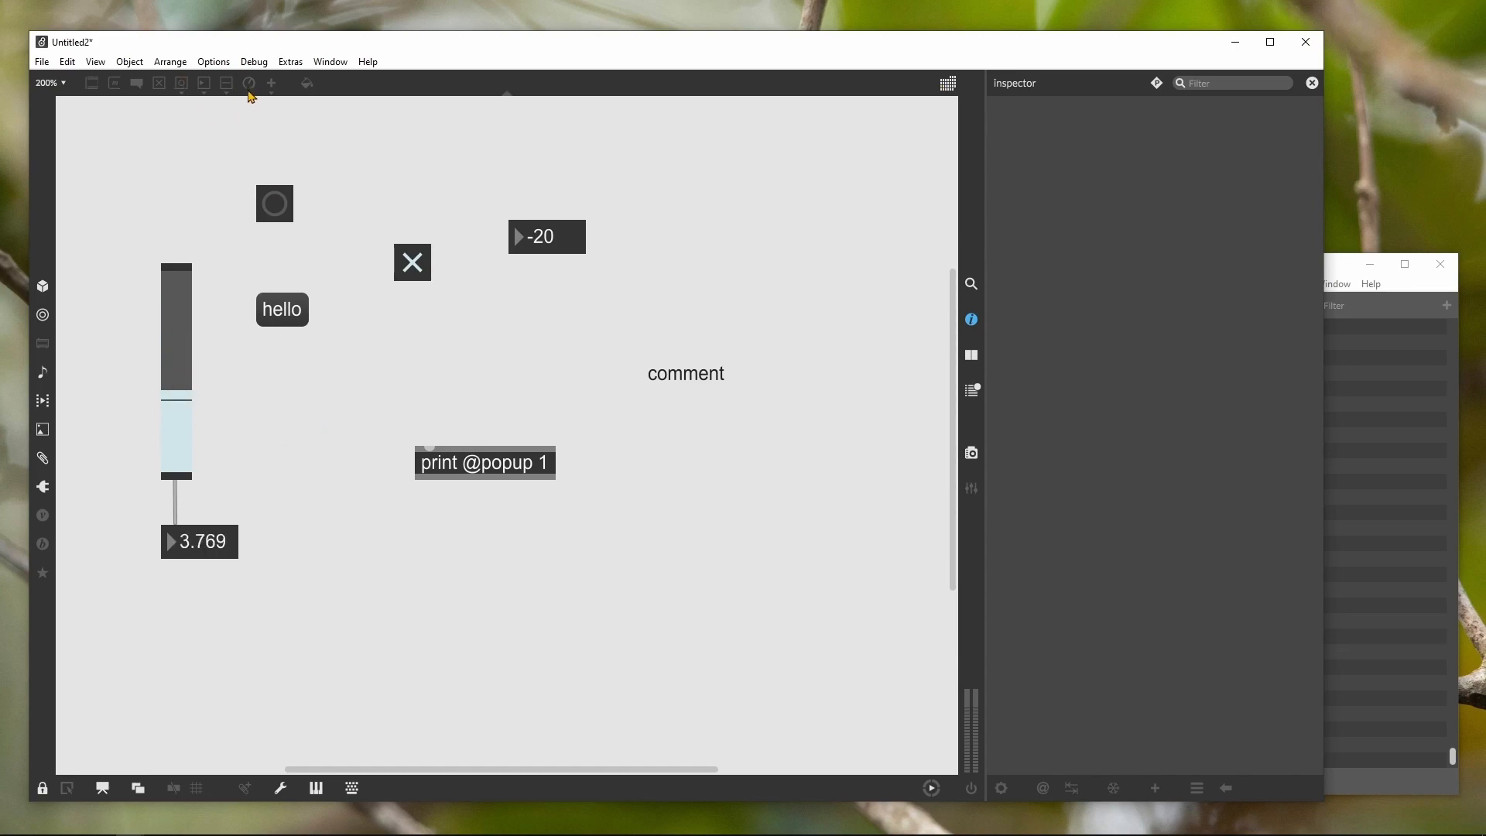
Unlock the patch, add a dial below the toggle, and connect its outlet to the print object
key(ctrl+e)
mouse_move(228, 93)
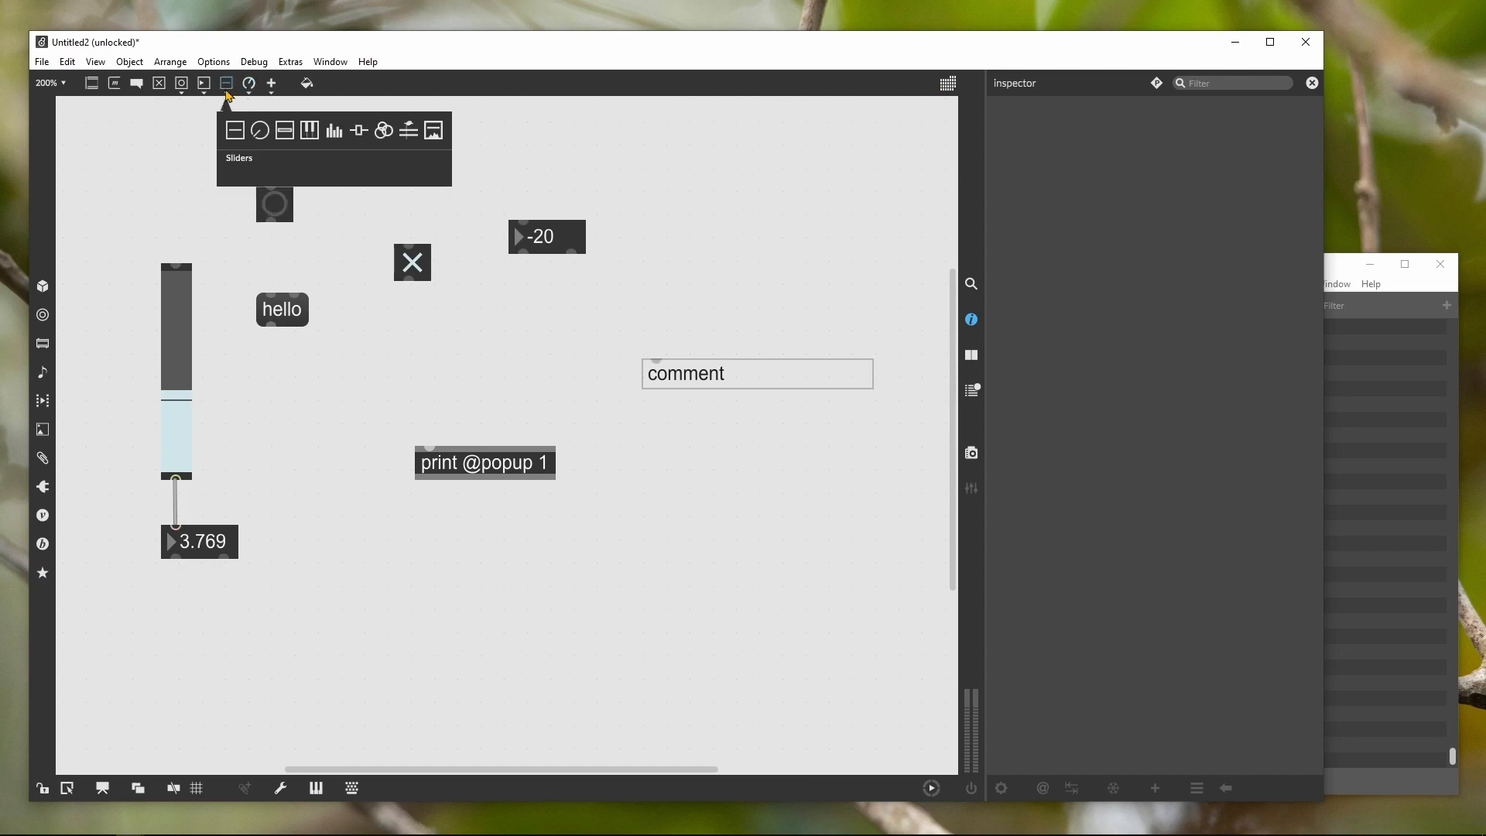
click(260, 133)
drag(536, 463, 403, 346)
click(380, 382)
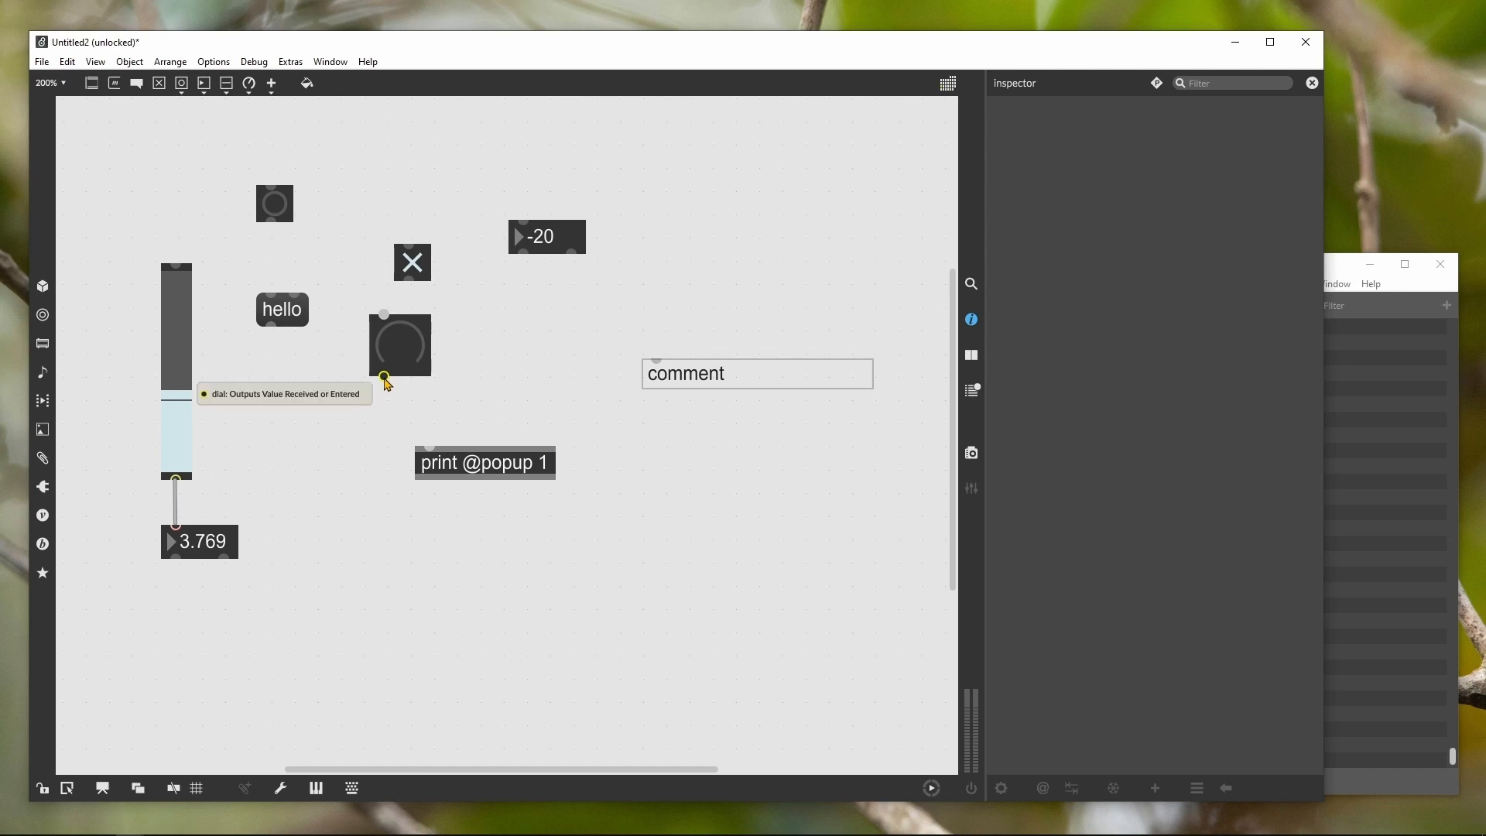
drag(384, 378, 430, 449)
Lock the patch, turn the dial to 84, and close the inspector to reveal the printed values in the console
key(ctrl+e)
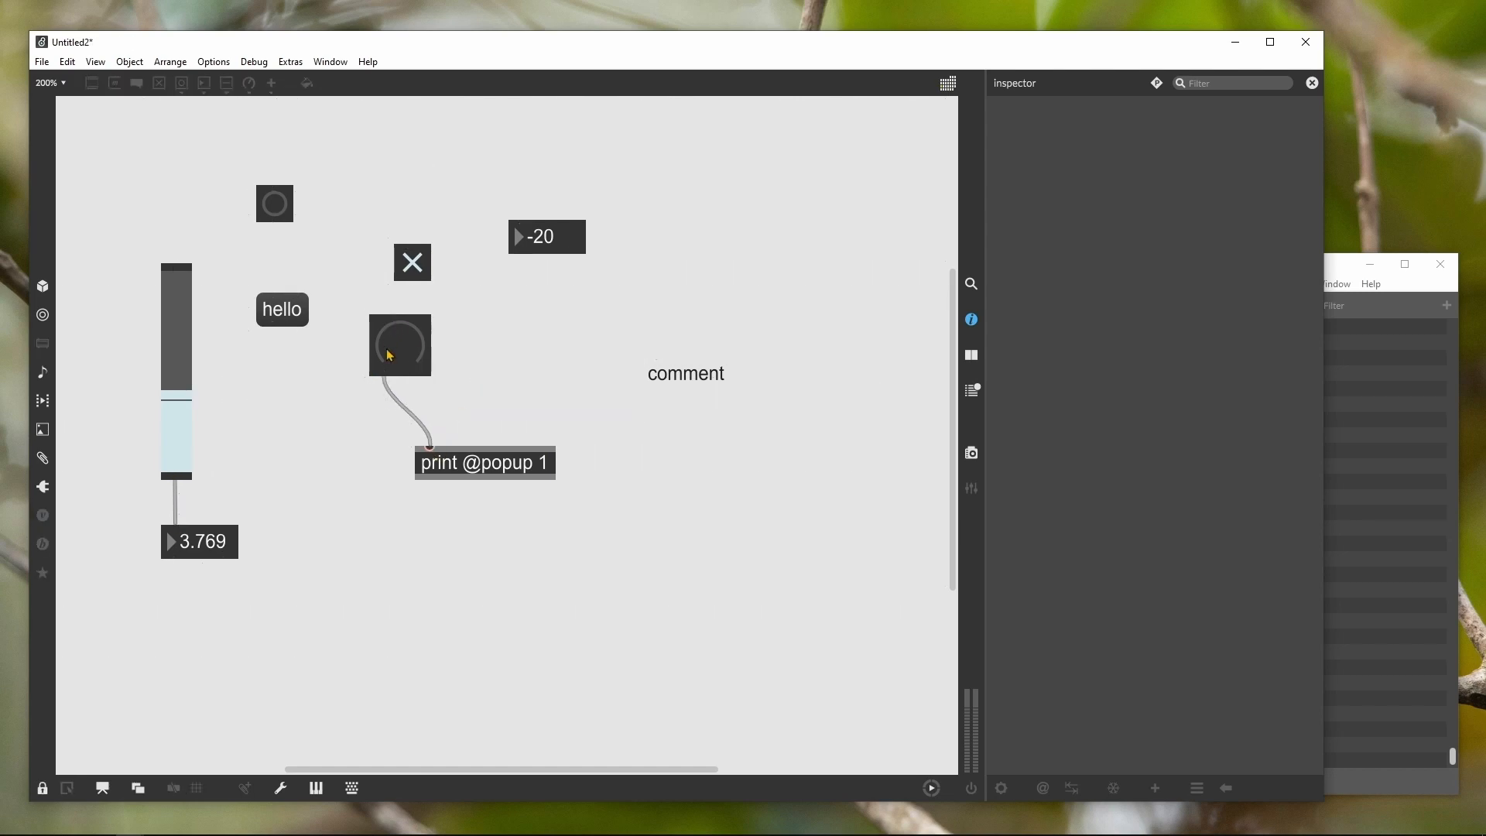
mouse_move(389, 355)
mouse_down()
mouse_move(389, 300)
mouse_move(410, 380)
mouse_move(409, 362)
mouse_up()
click(971, 322)
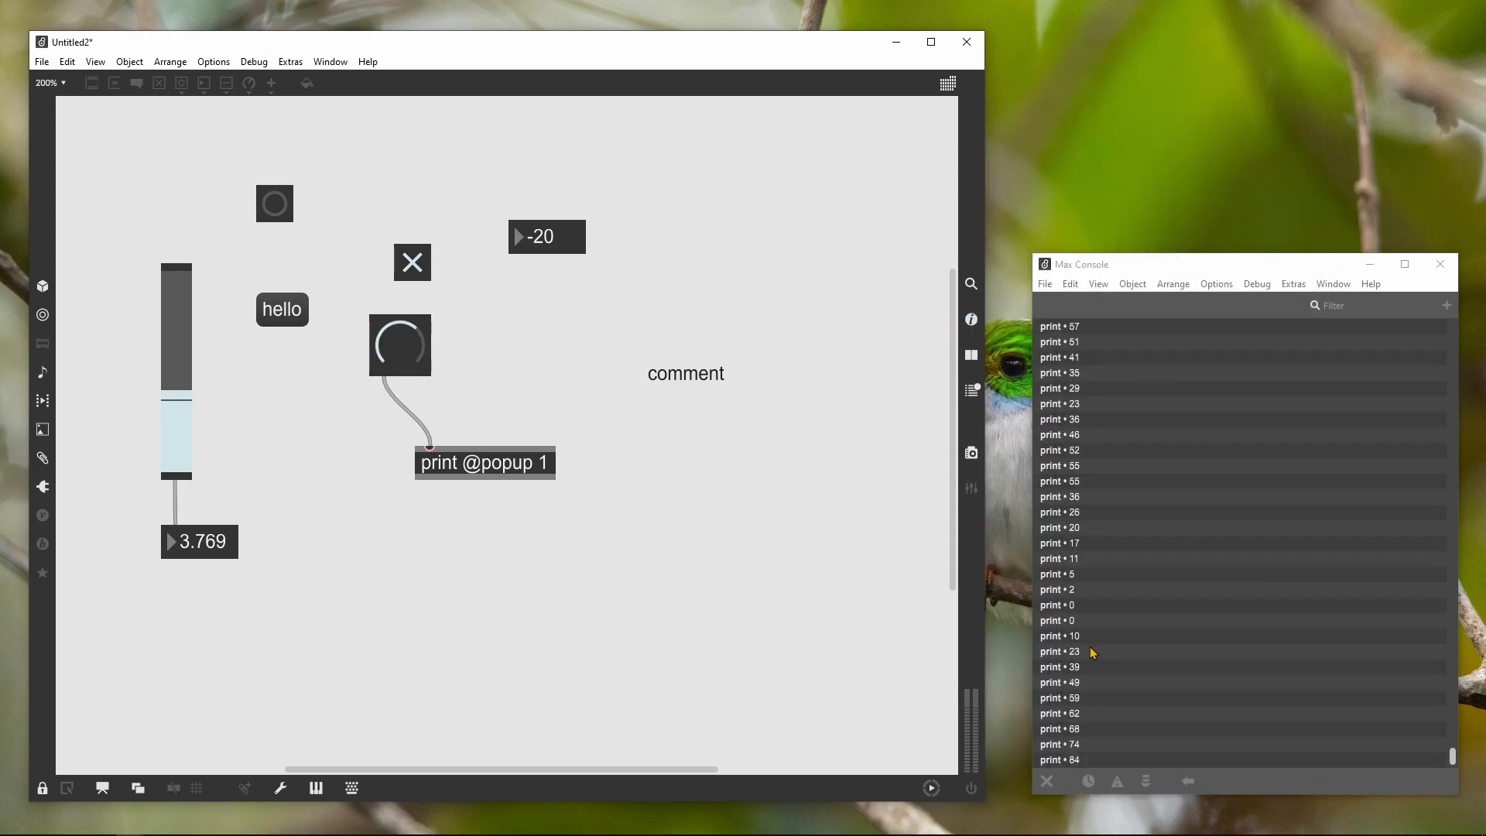
Unlock the patch and examine the dial's value settings, including Float Output, in its inspector
key(ctrl+e)
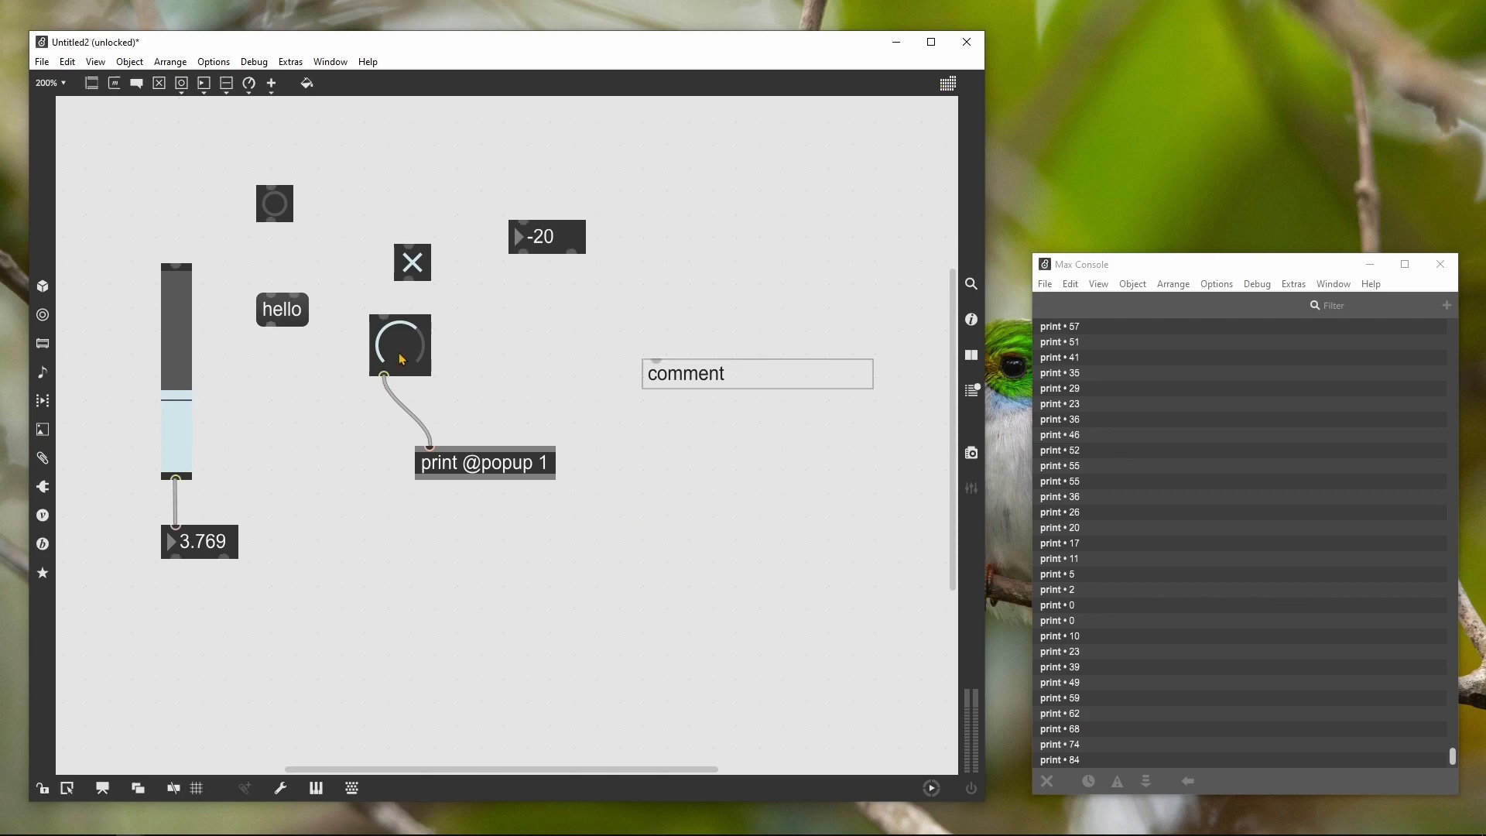
click(400, 361)
click(970, 320)
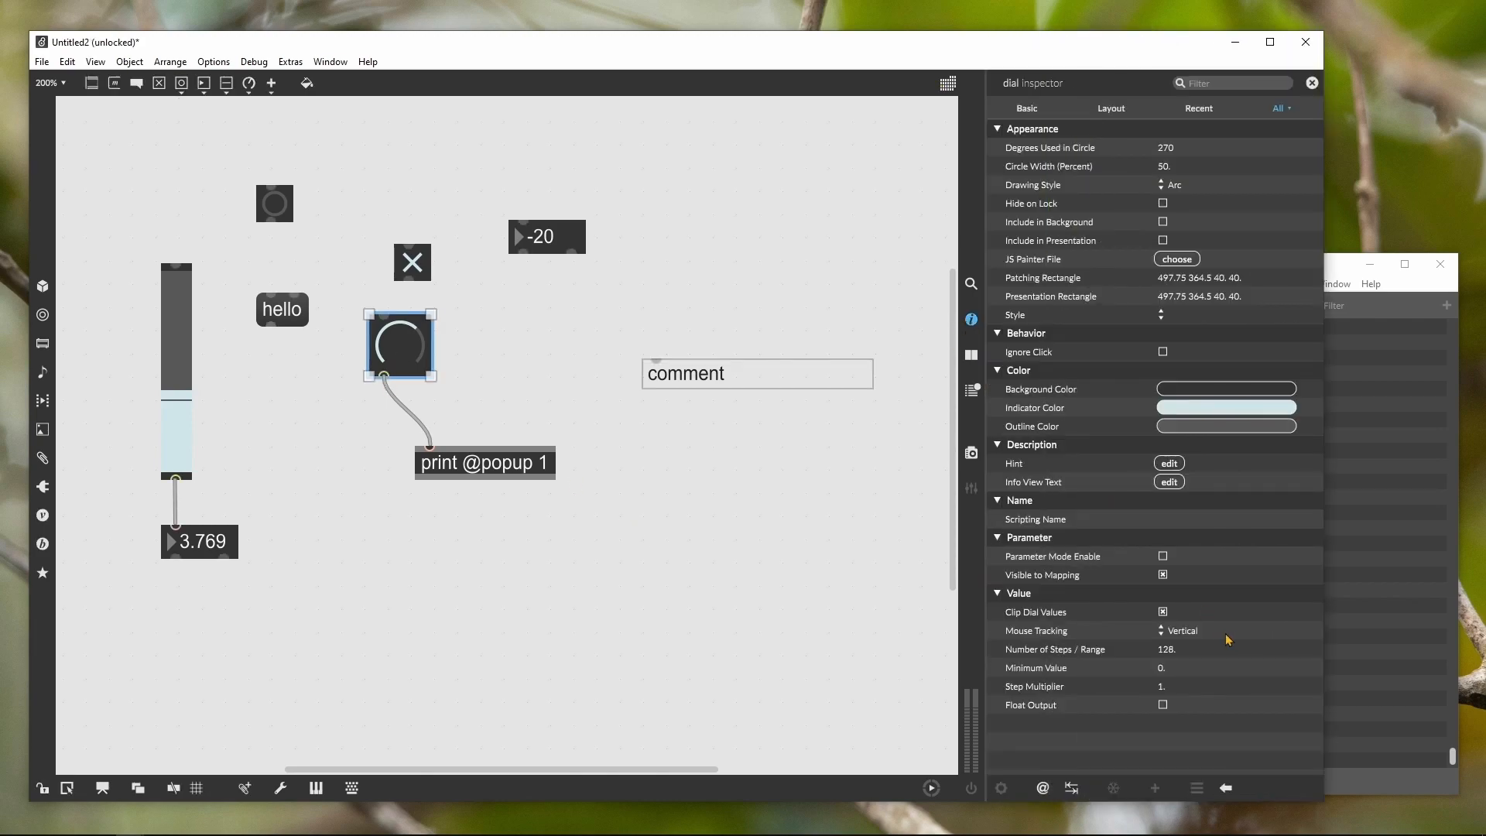
click(1164, 706)
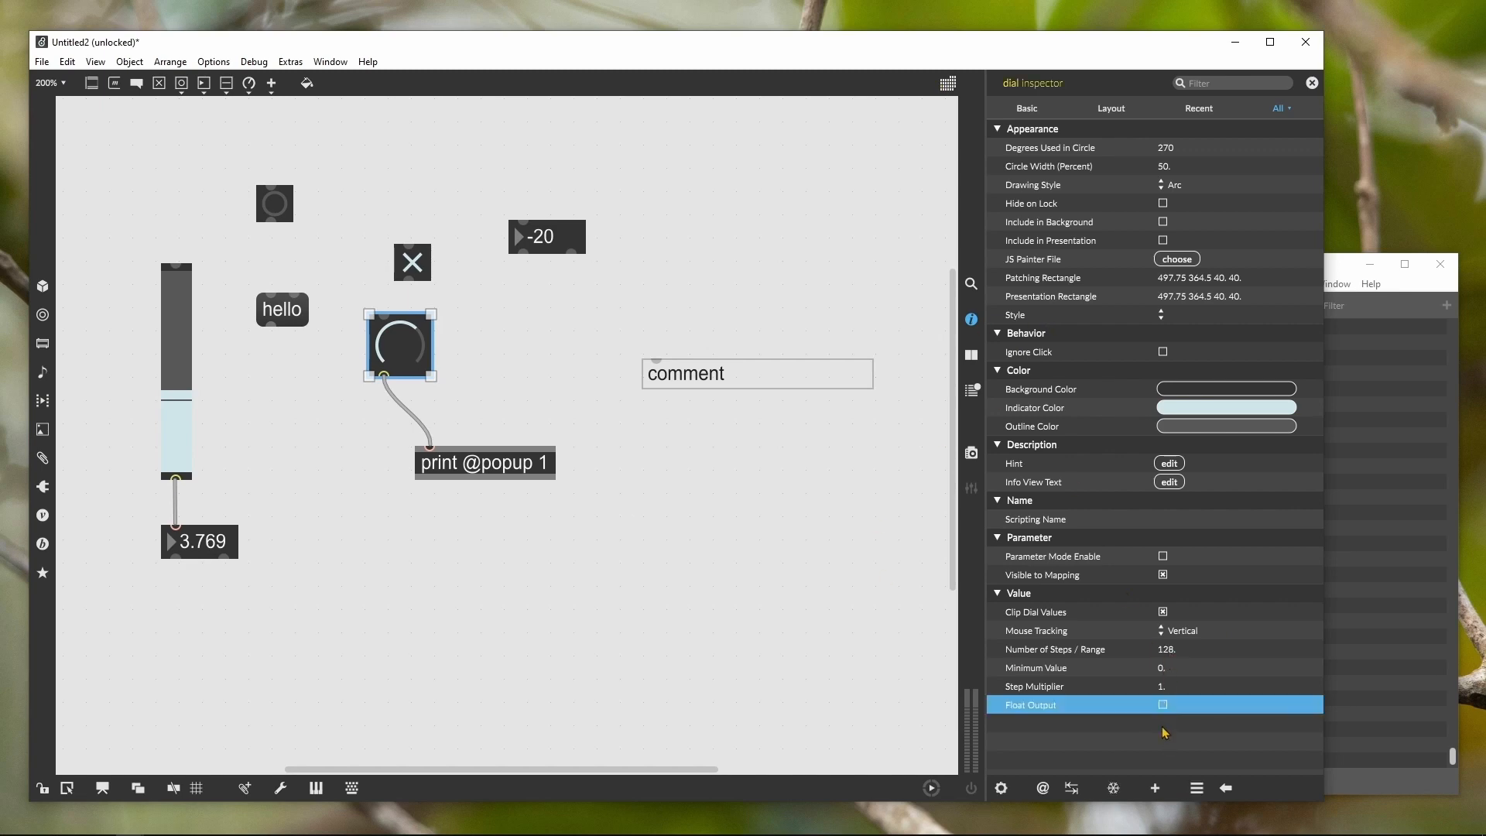
click(802, 506)
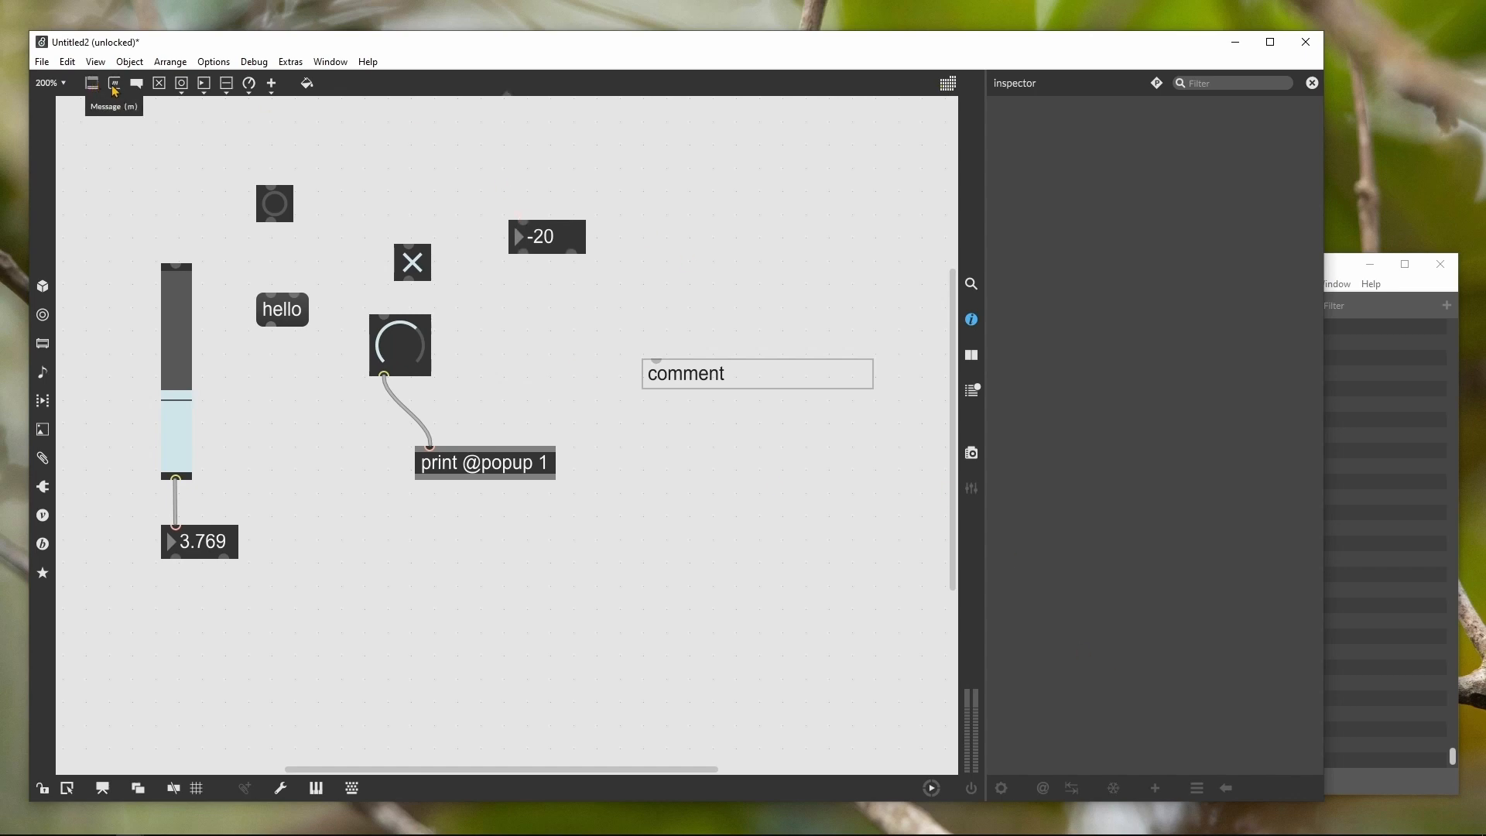
Add an on-screen piano keyboard slider above the other objects in the patch
click(181, 84)
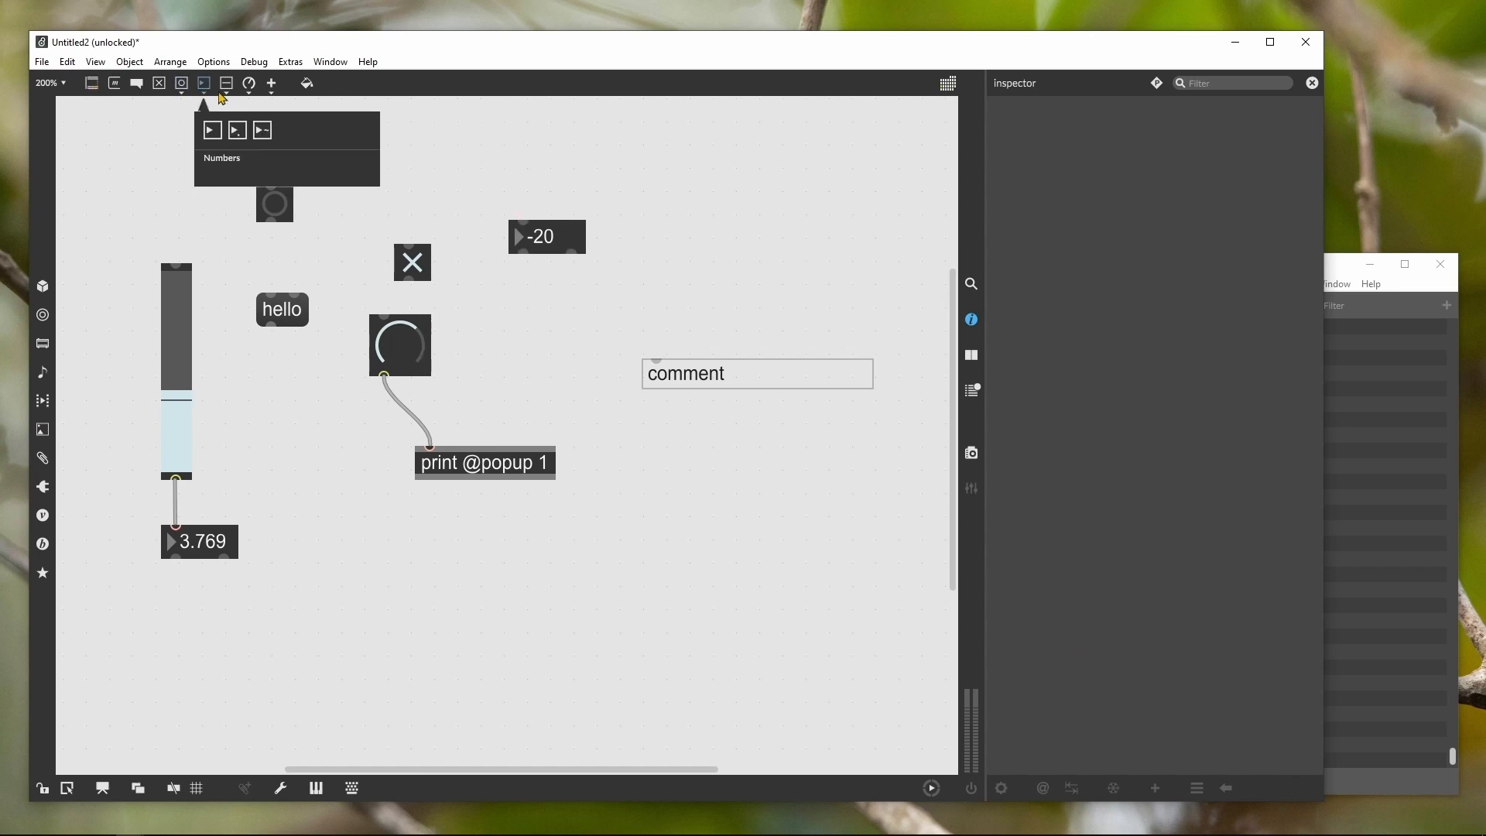
mouse_move(226, 85)
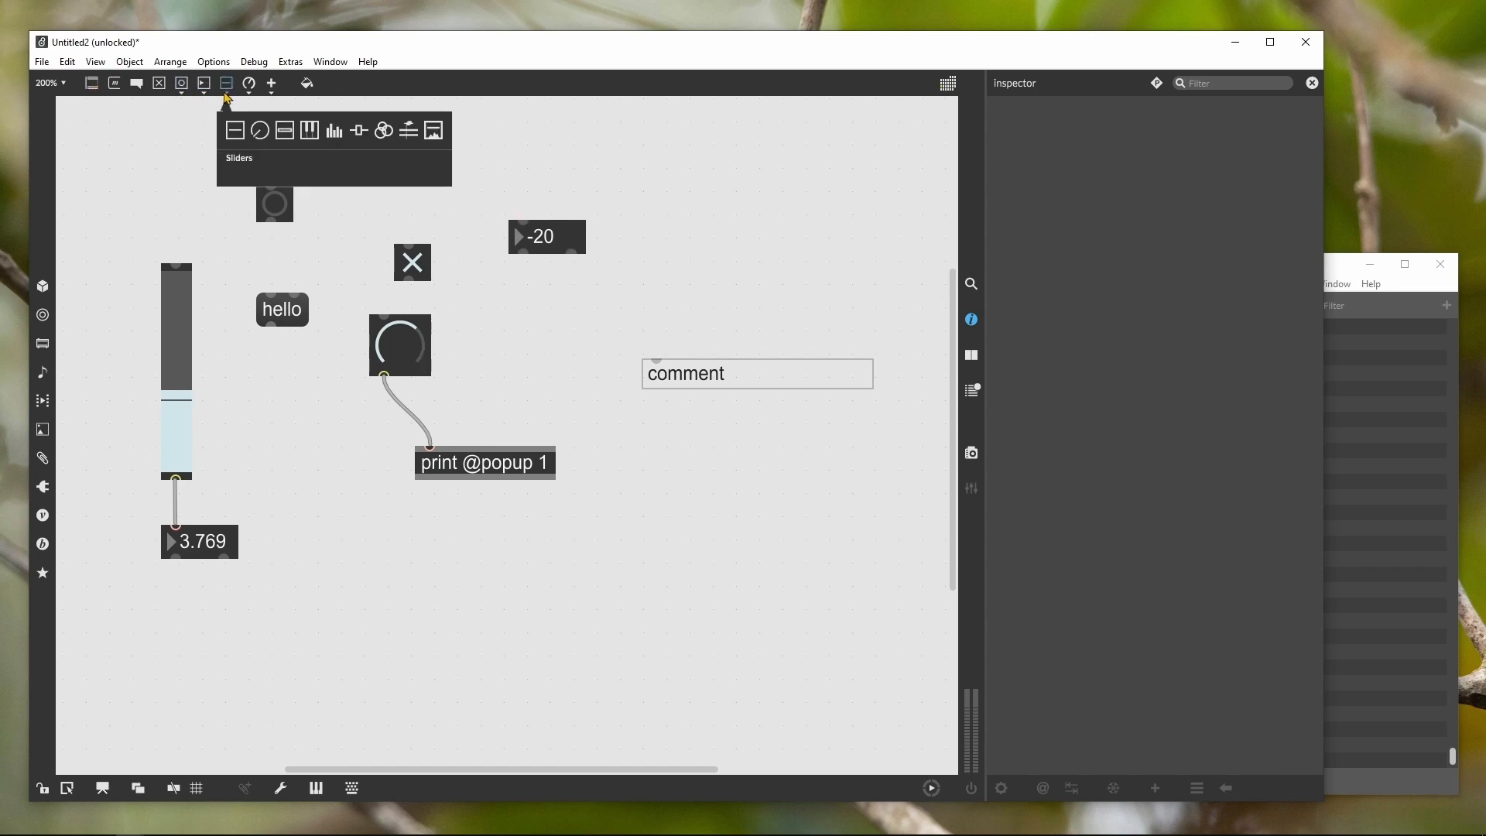
click(309, 132)
drag(756, 497, 593, 172)
click(619, 267)
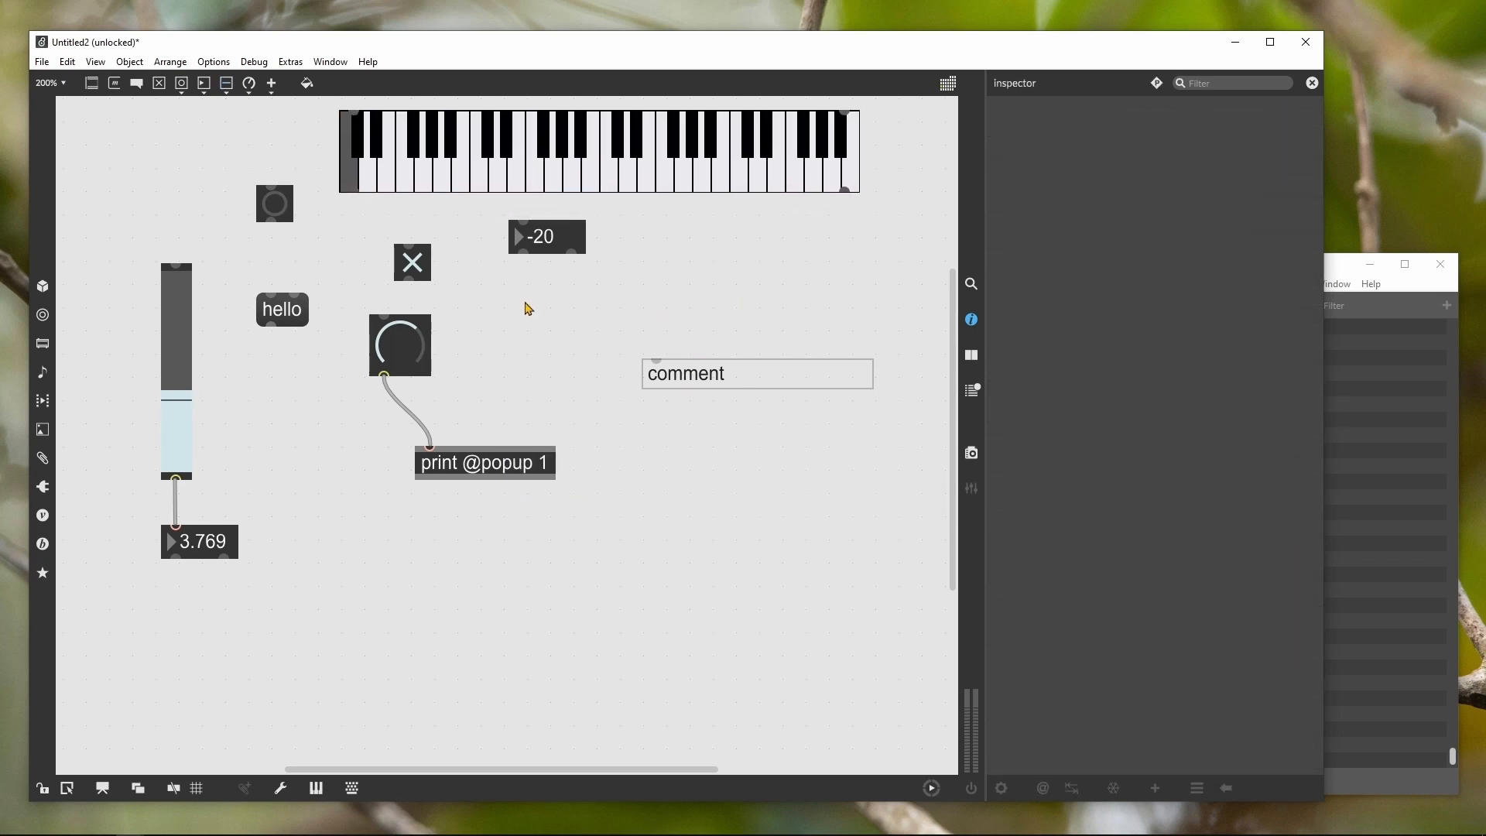
Create a second kslider in the middle of the patch by entering its name in a new object, and delete that duplicate
text(n)
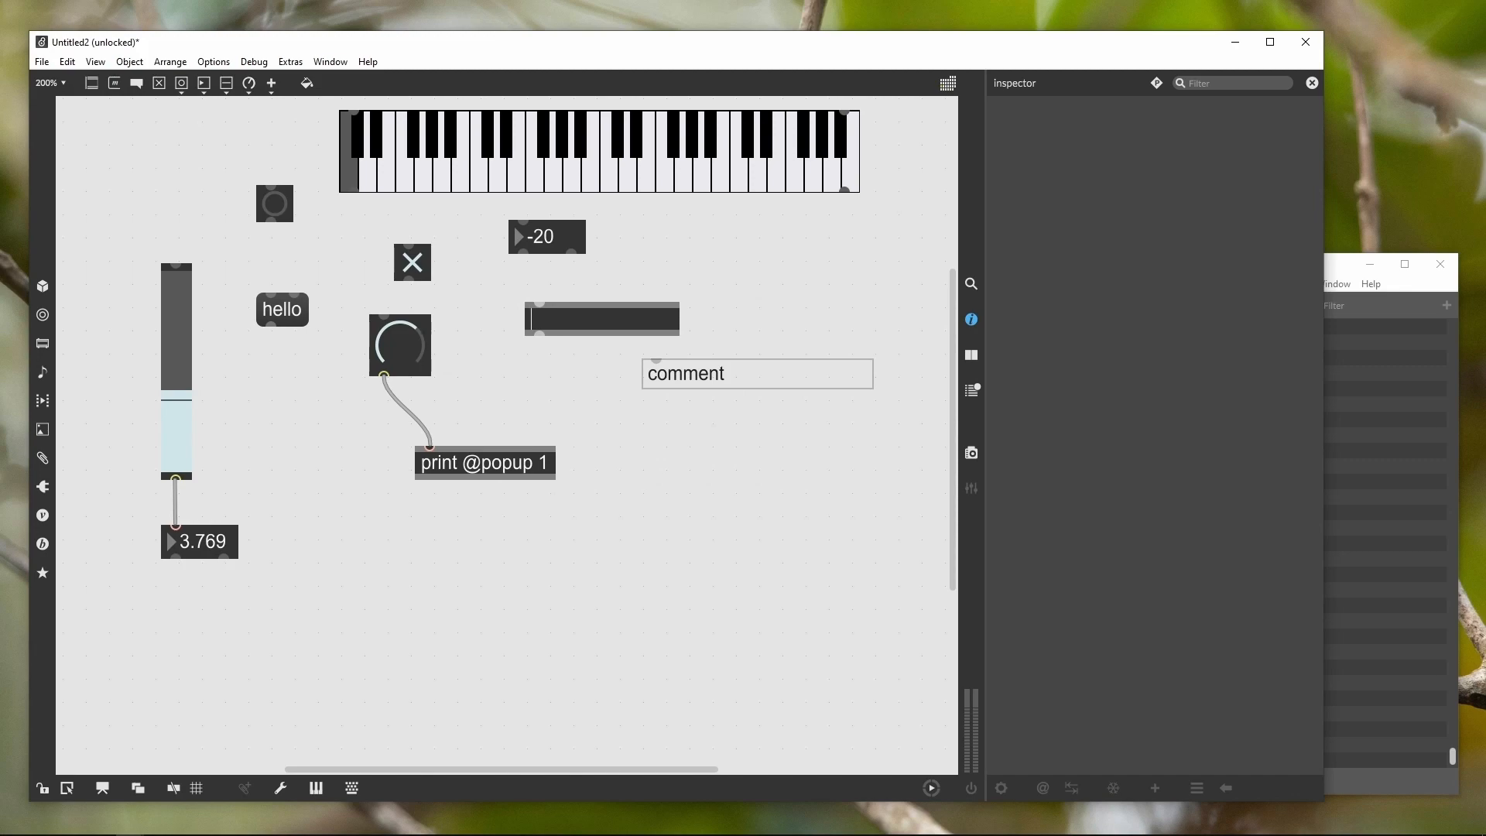
text(kslider)
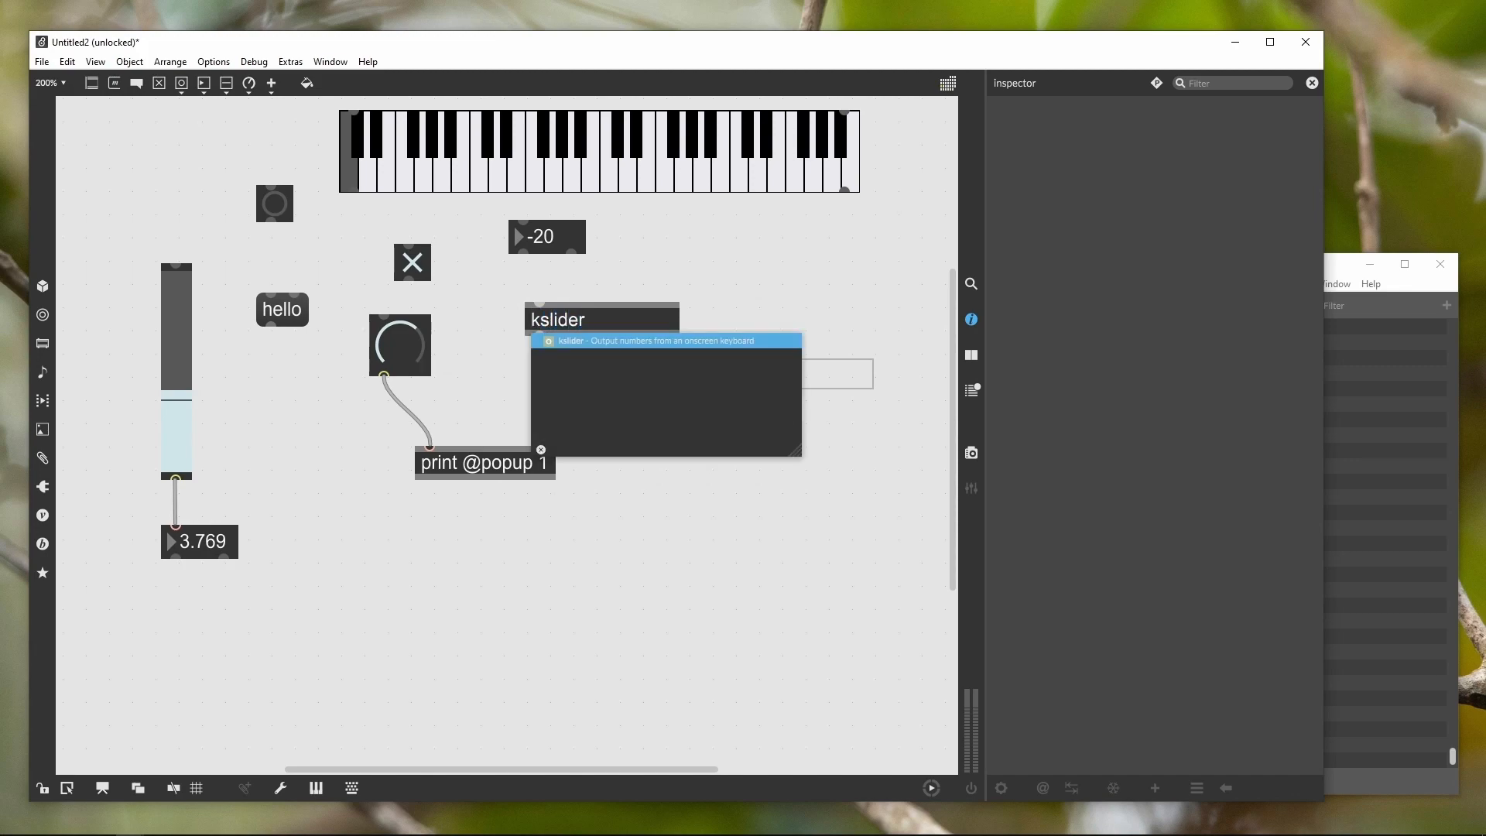
click(597, 266)
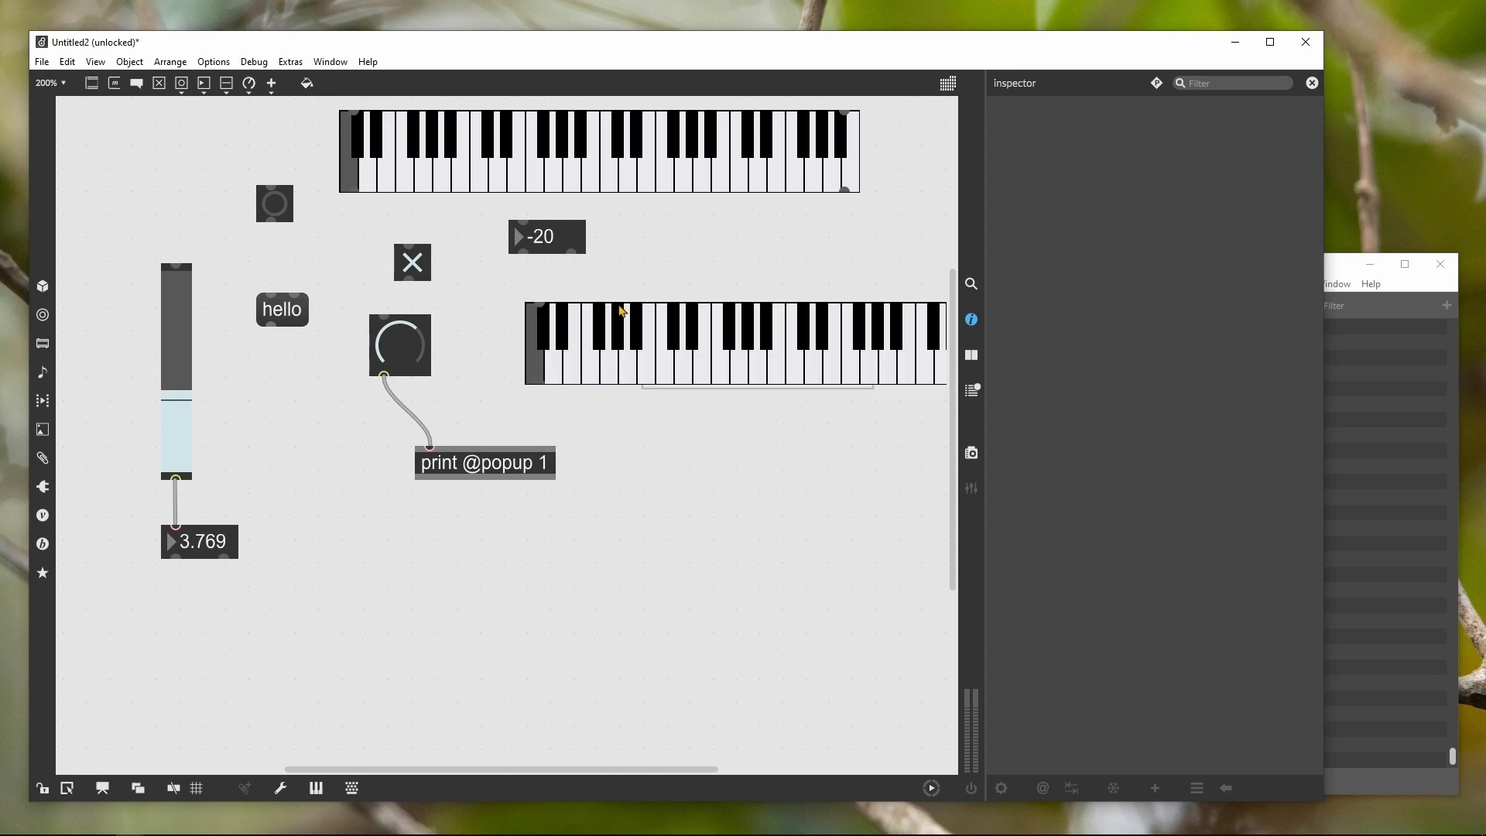
drag(631, 268, 586, 311)
key(Delete)
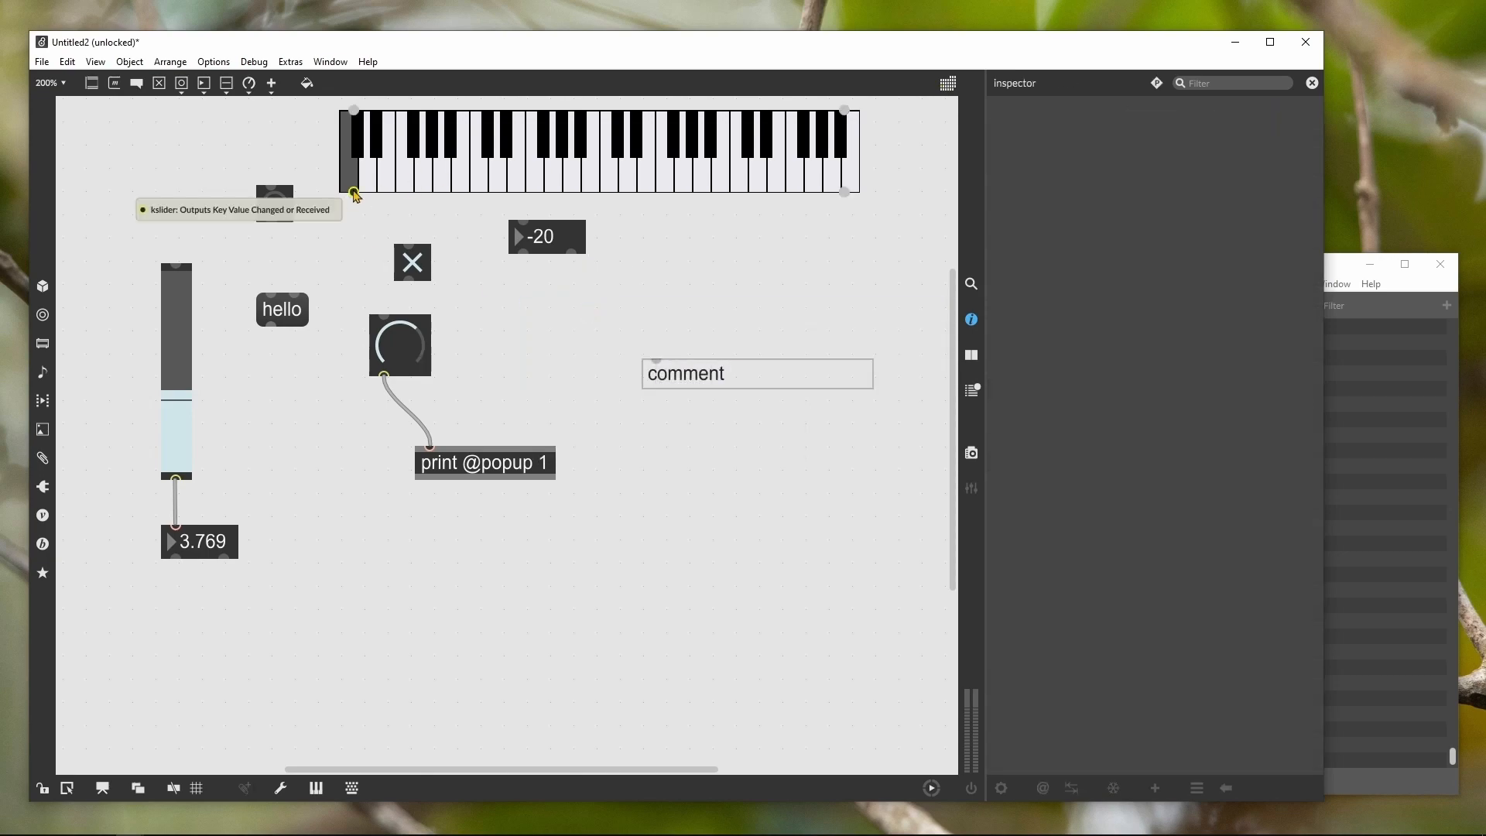
Remove the patch cord from the dial to print, lock the patch, and play the keyboard's fourth white key at several heights
click(408, 406)
key(Delete)
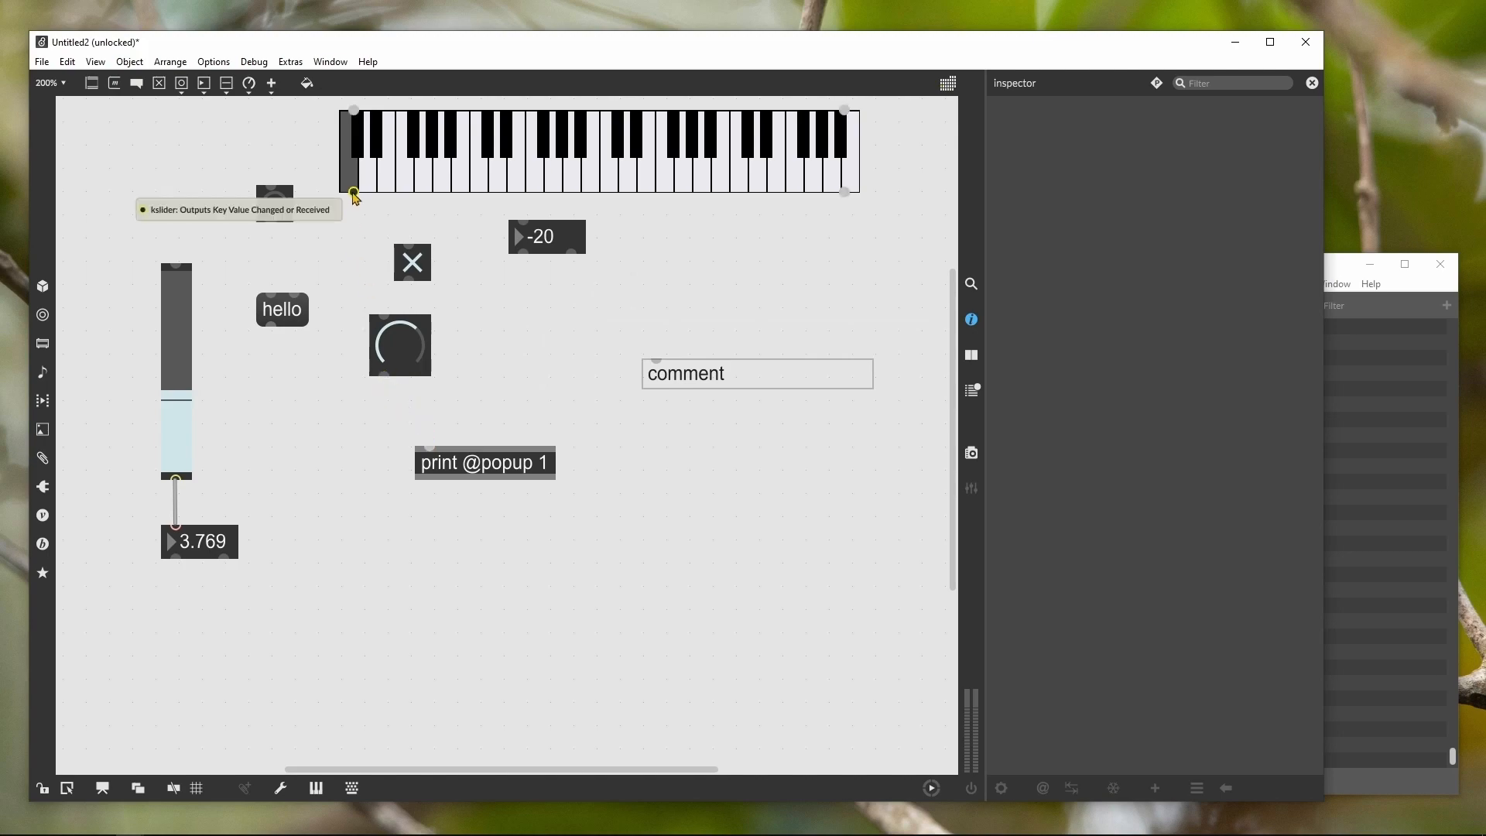
click(409, 193)
key(ctrl+e)
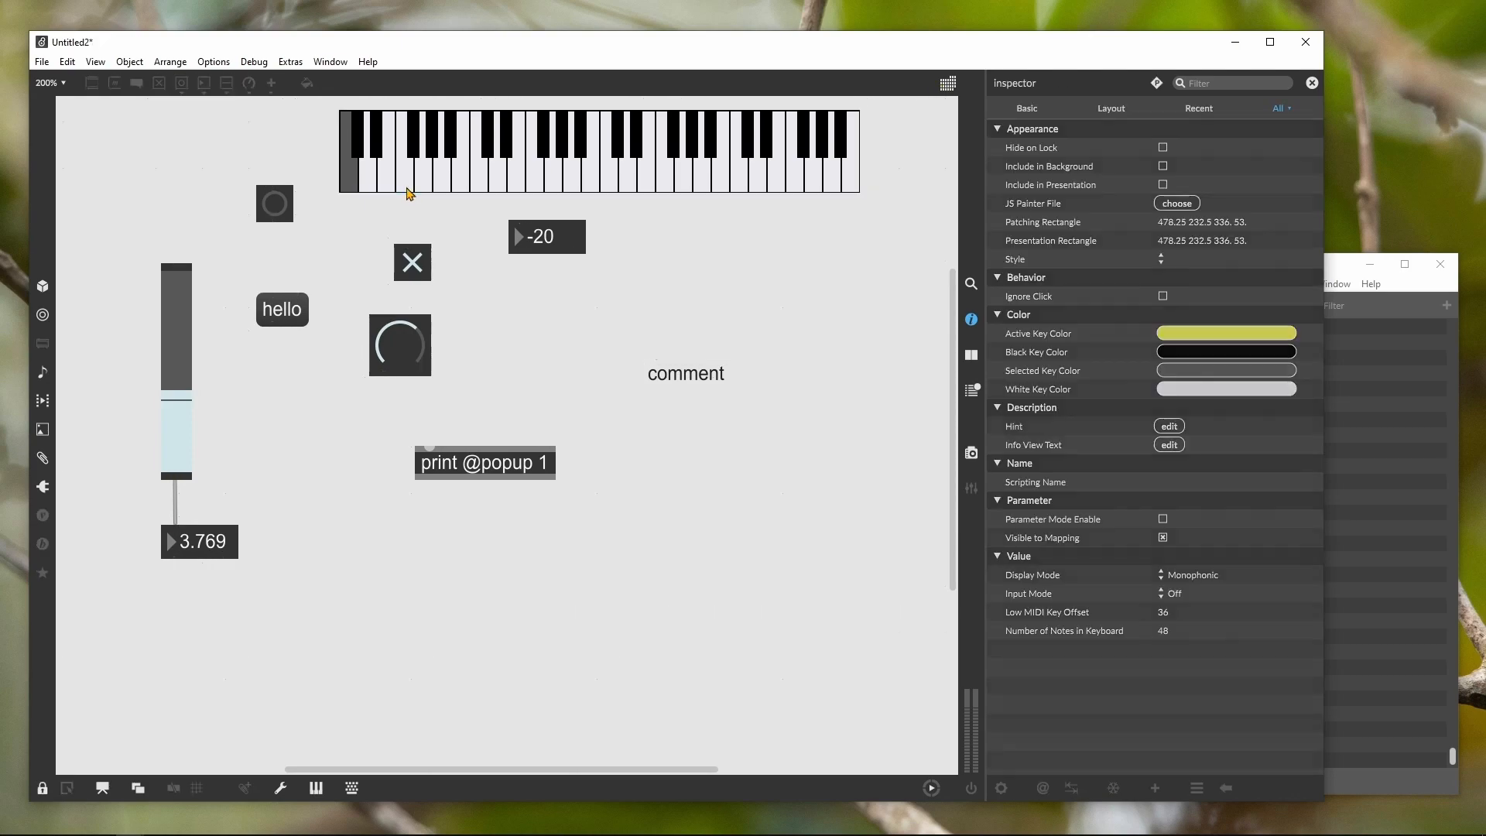
click(409, 191)
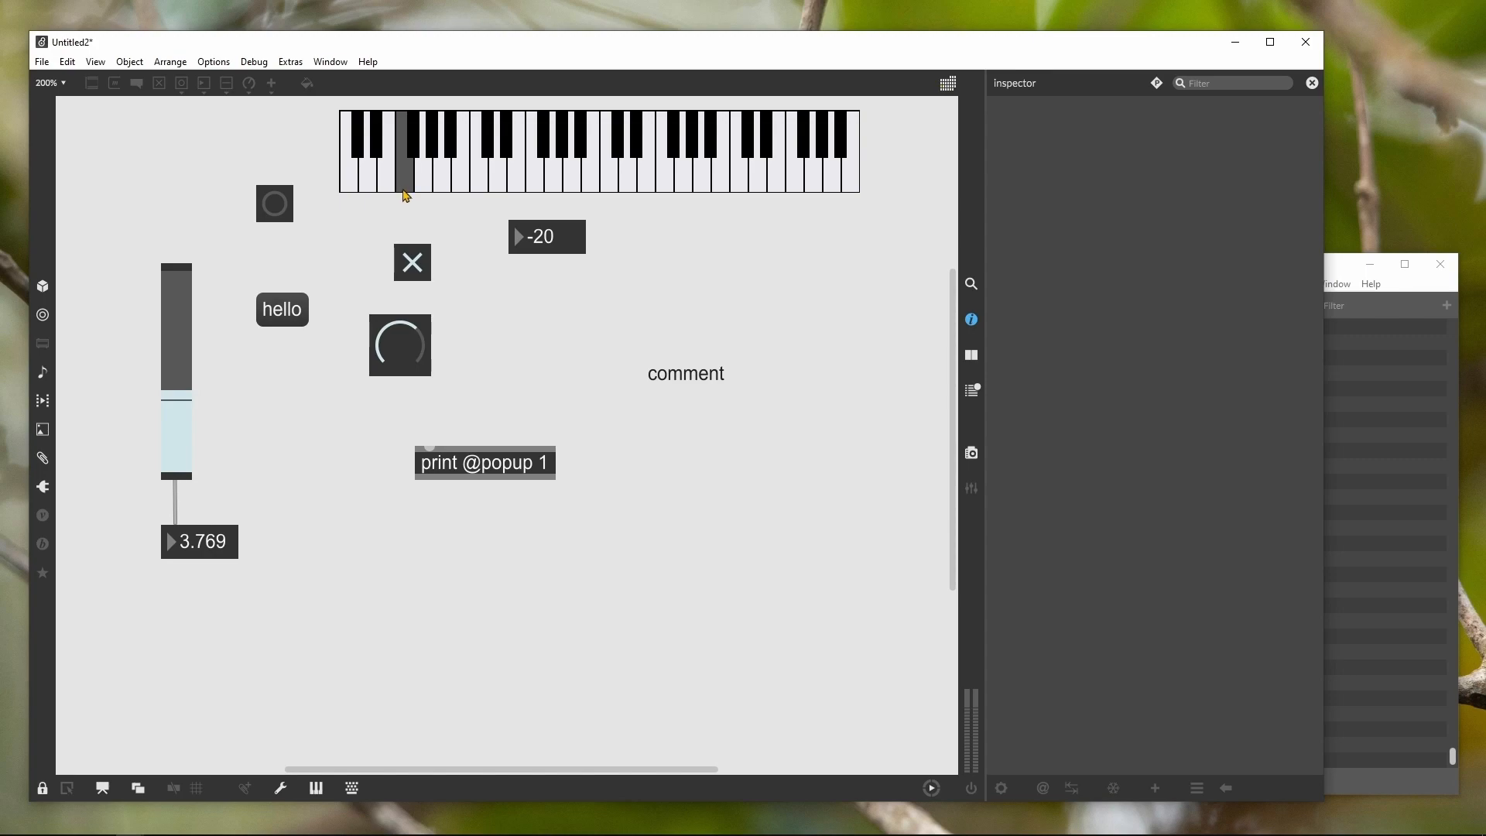
click(404, 171)
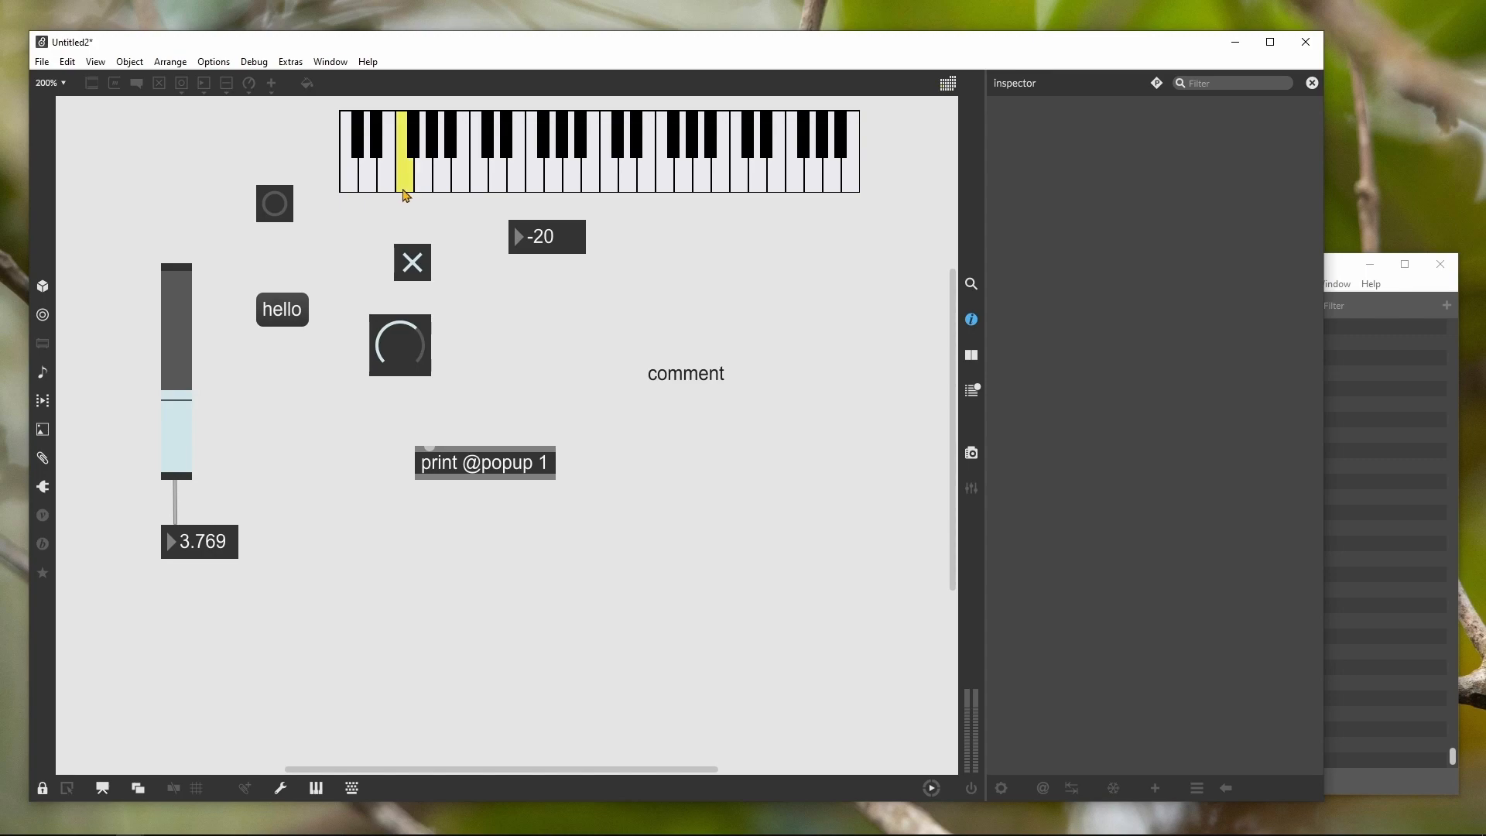
click(404, 120)
click(405, 120)
Unlock the patch, connect the keyboard slider's right outlet to the print object, and close the inspector
key(ctrl+e)
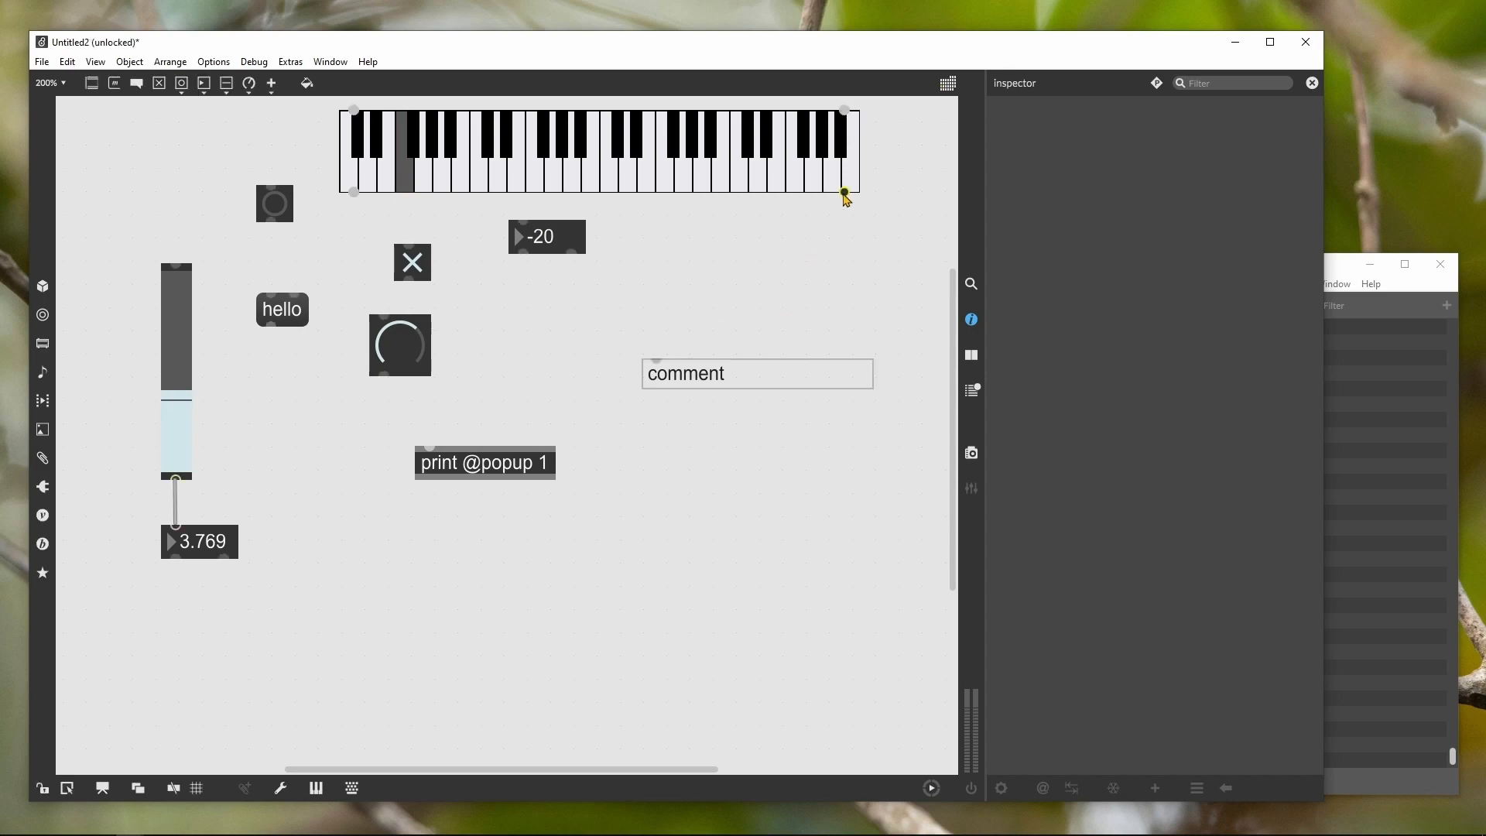
drag(845, 194, 433, 457)
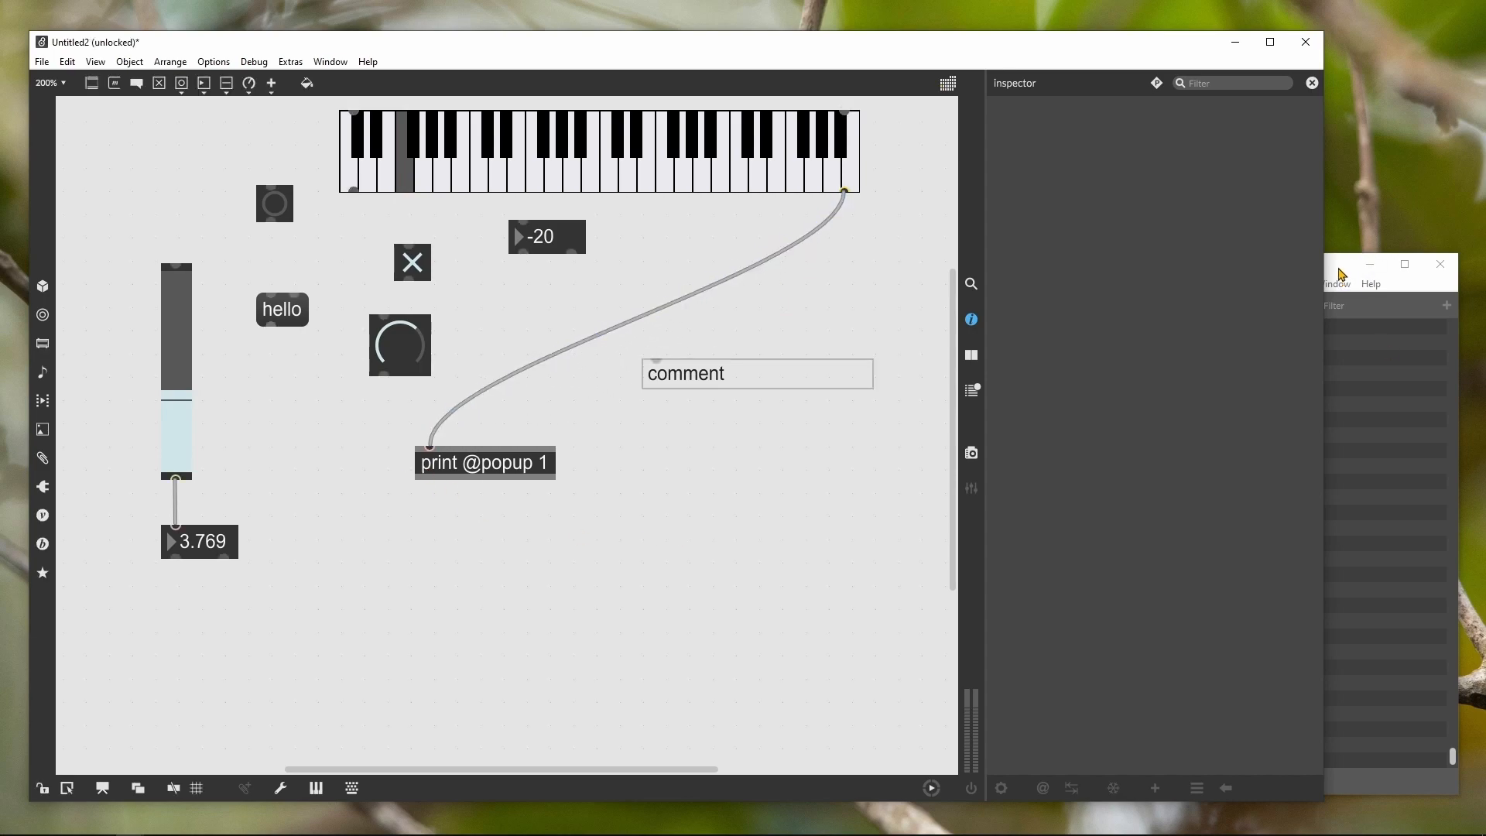
click(972, 320)
Lock the patch and play one white key near the keyboard's middle repeatedly at different heights to test the velocity output
key(ctrl+e)
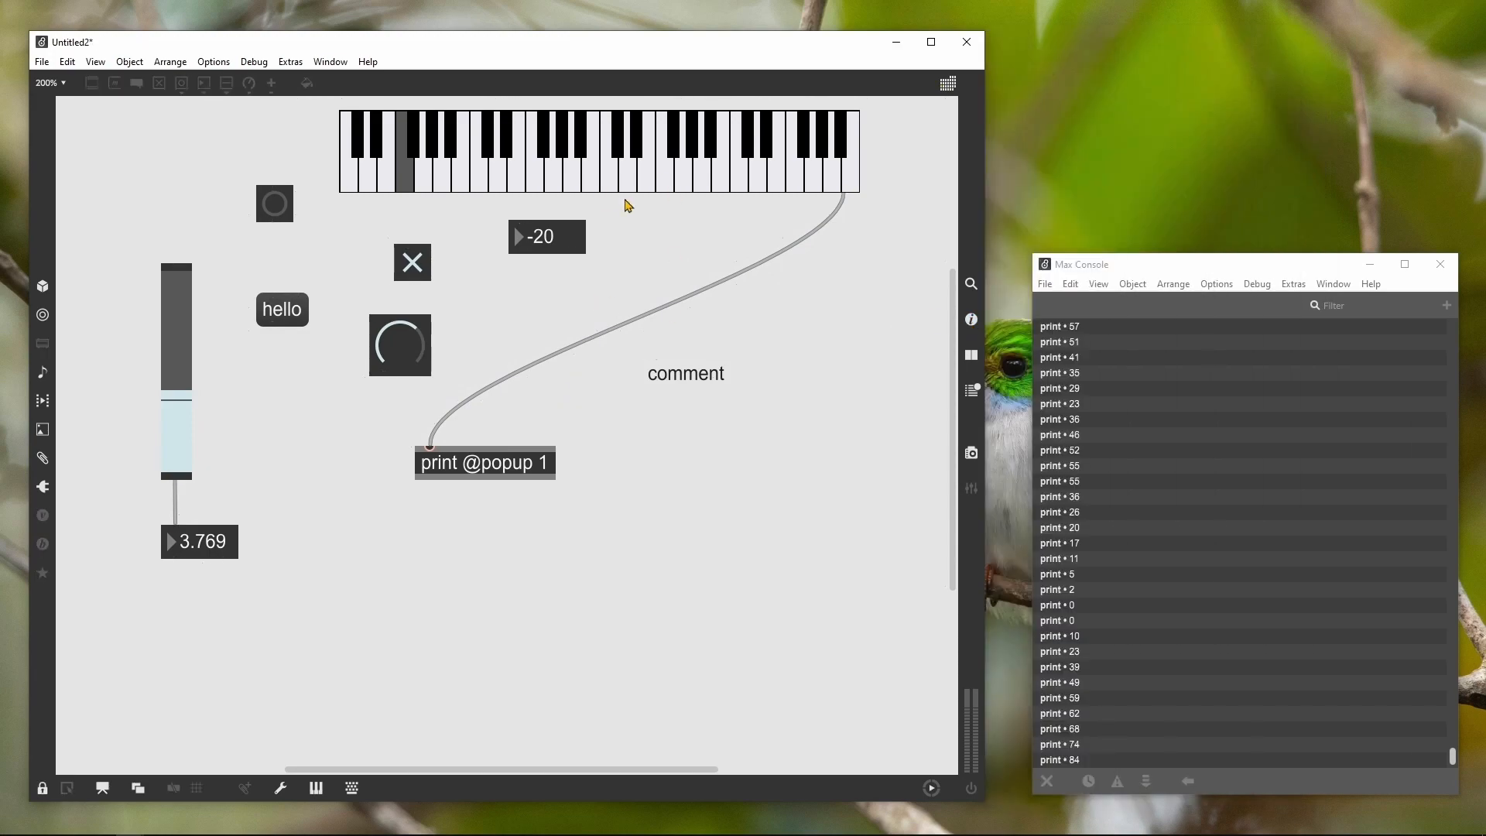
click(613, 189)
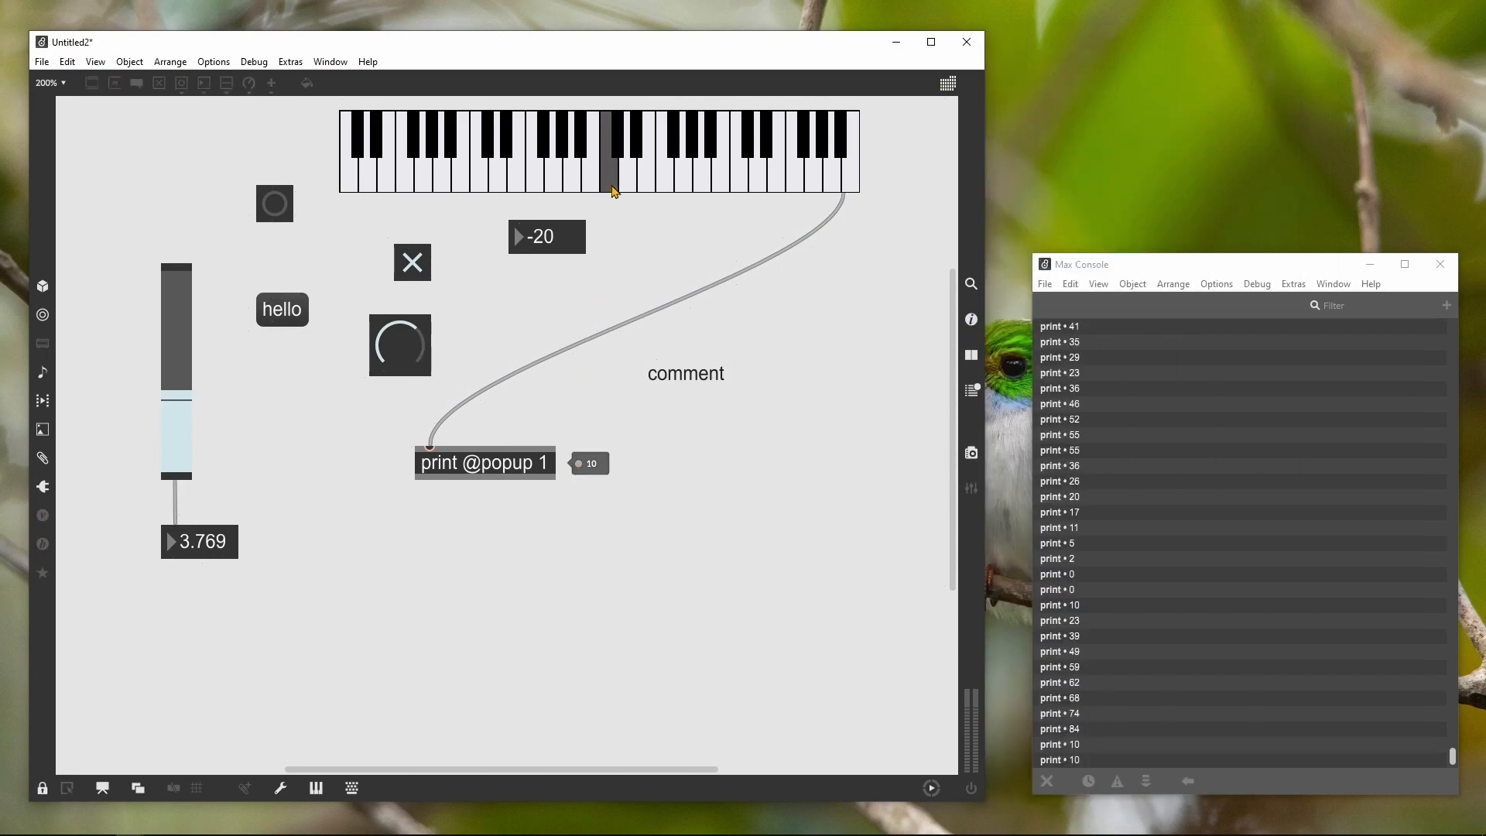
click(611, 185)
click(607, 121)
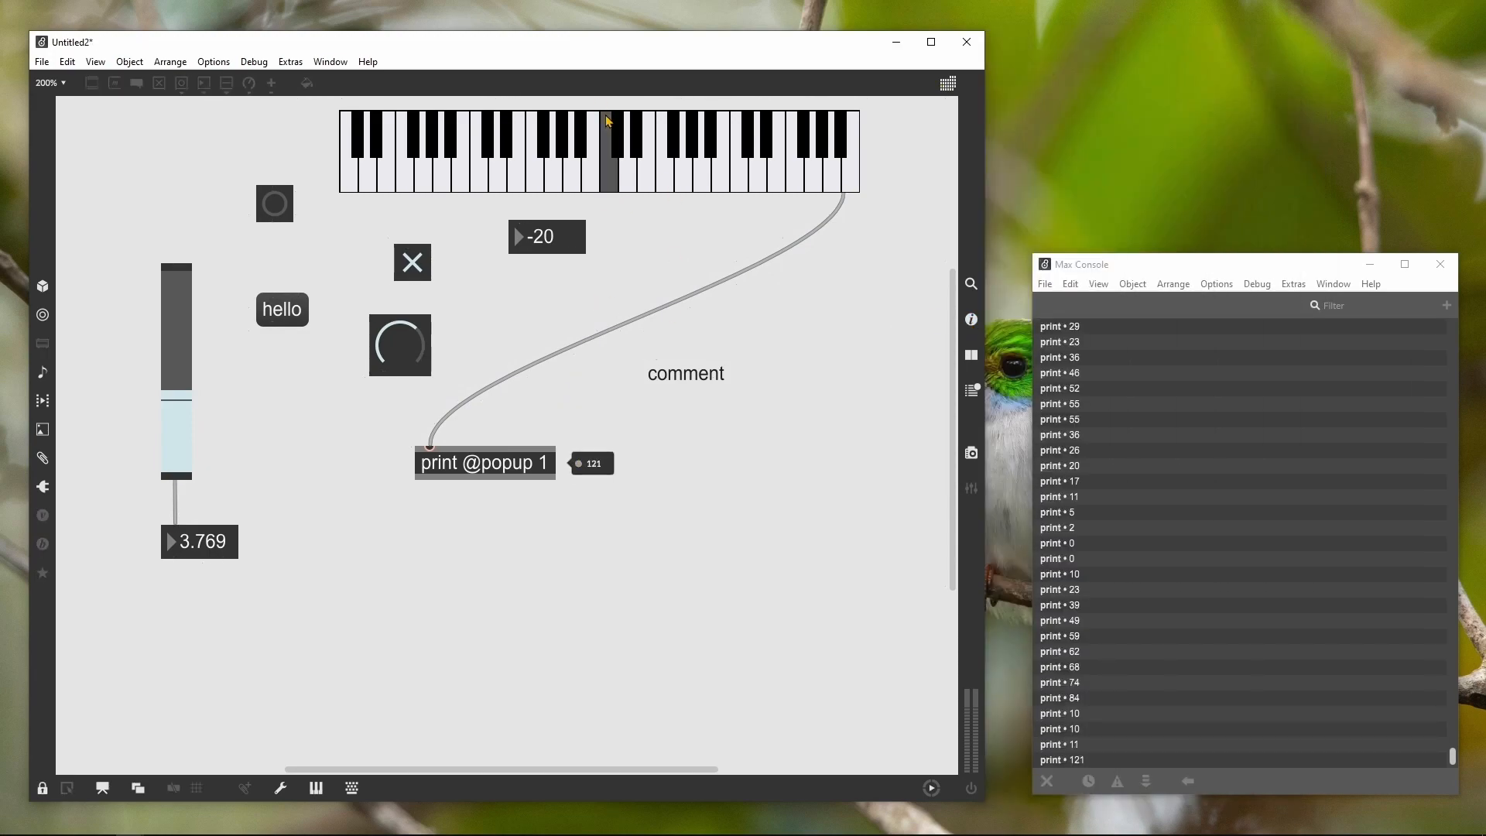
click(608, 121)
click(608, 121)
click(608, 121)
click(608, 121)
click(607, 117)
click(608, 123)
click(608, 126)
click(607, 131)
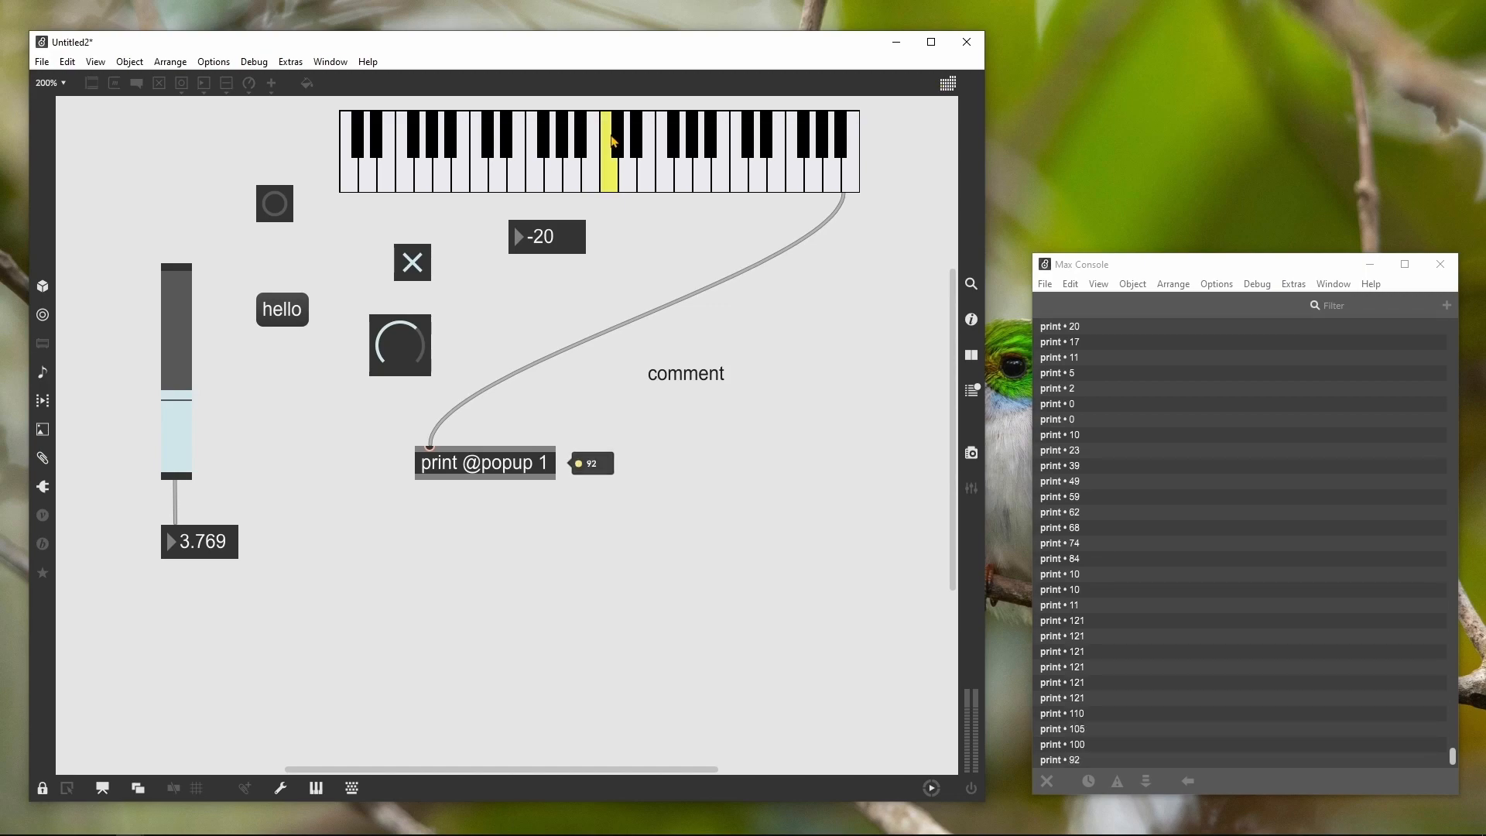
click(609, 138)
click(609, 164)
click(609, 154)
click(610, 167)
click(612, 177)
click(612, 182)
click(614, 186)
click(616, 191)
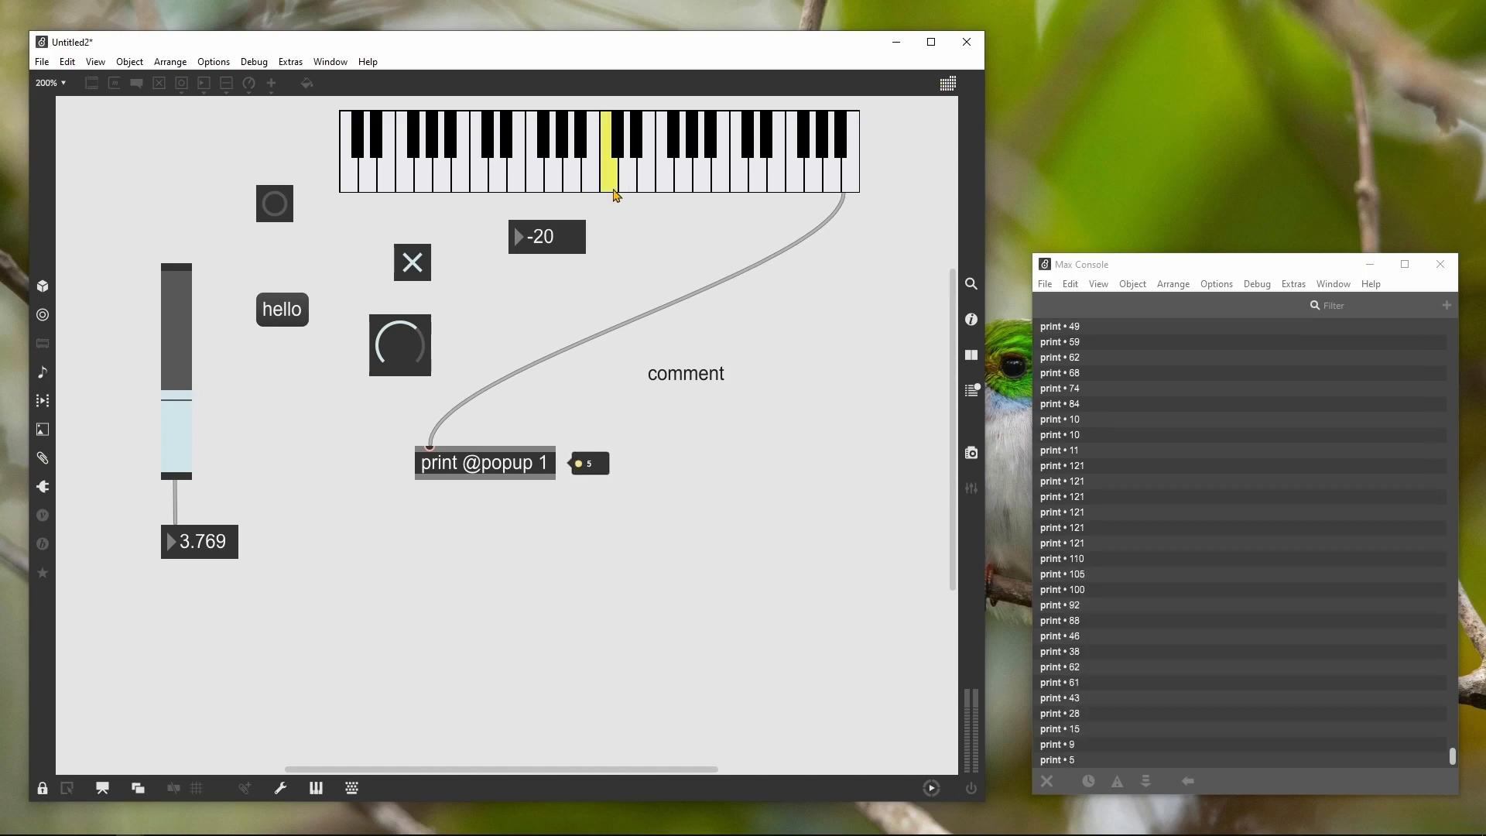
click(616, 191)
click(616, 191)
click(617, 192)
click(617, 192)
click(614, 190)
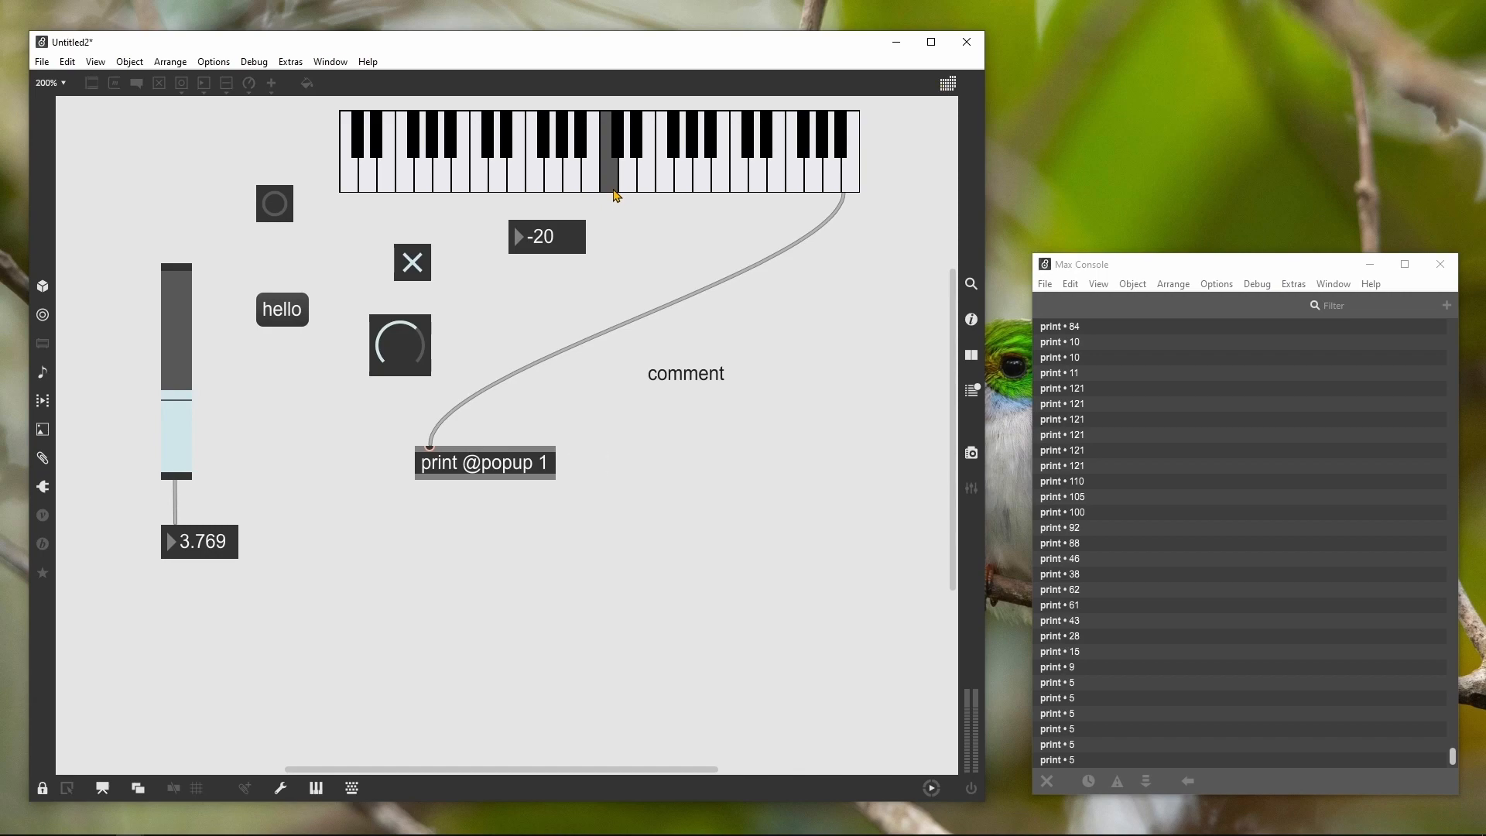
click(610, 191)
click(611, 191)
click(611, 191)
click(611, 192)
click(611, 191)
Unlock the patch, delete the velocity patch cord, and connect the keyboard slider's left outlet to the print object
key(ctrl+e)
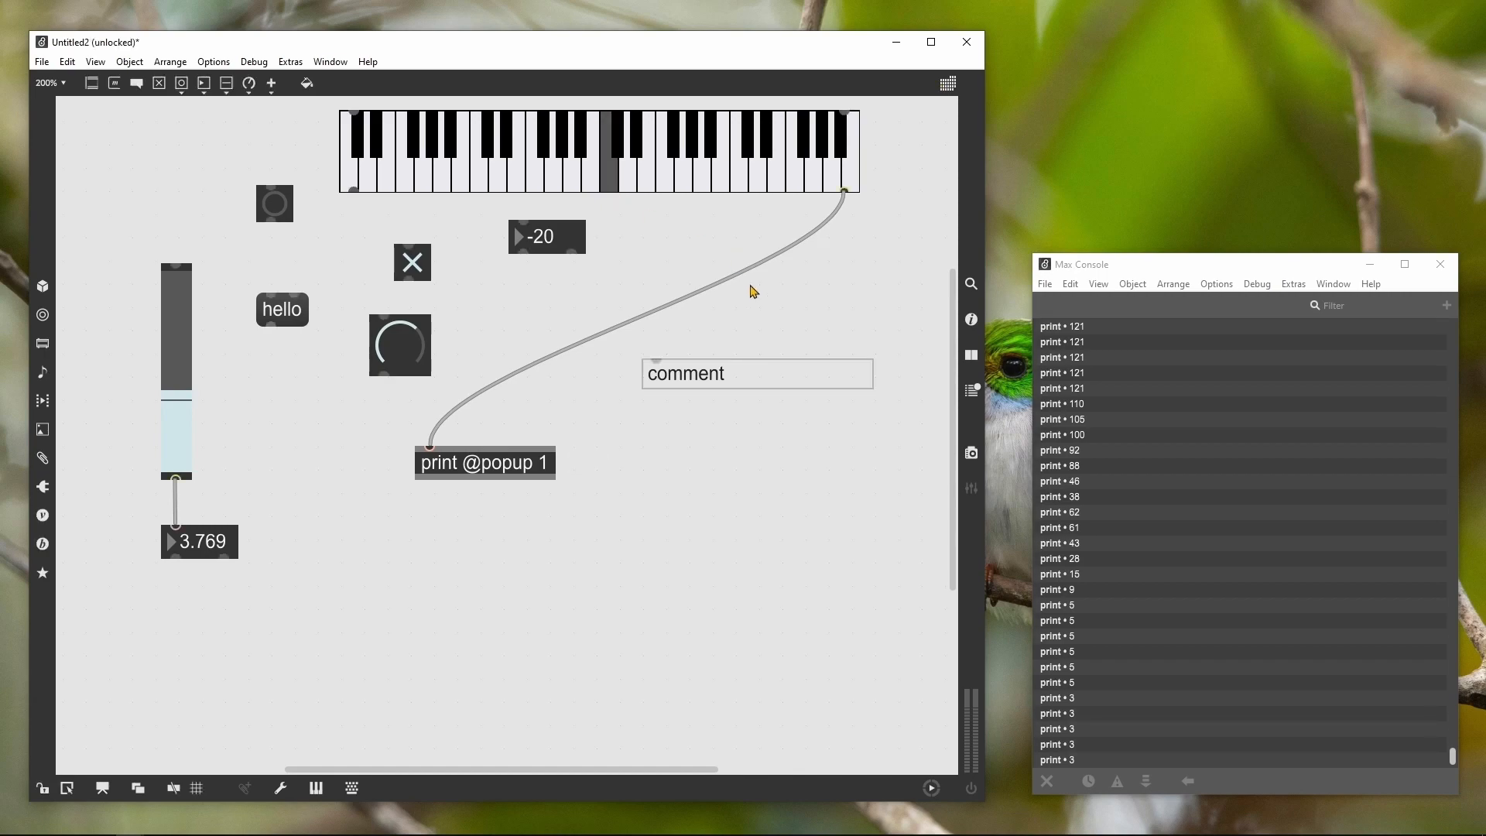
click(711, 271)
key(Delete)
drag(353, 191, 430, 448)
Lock the patch and play keys across the keyboard, including the lowest and highest, to test the note number output
key(ctrl+e)
click(518, 186)
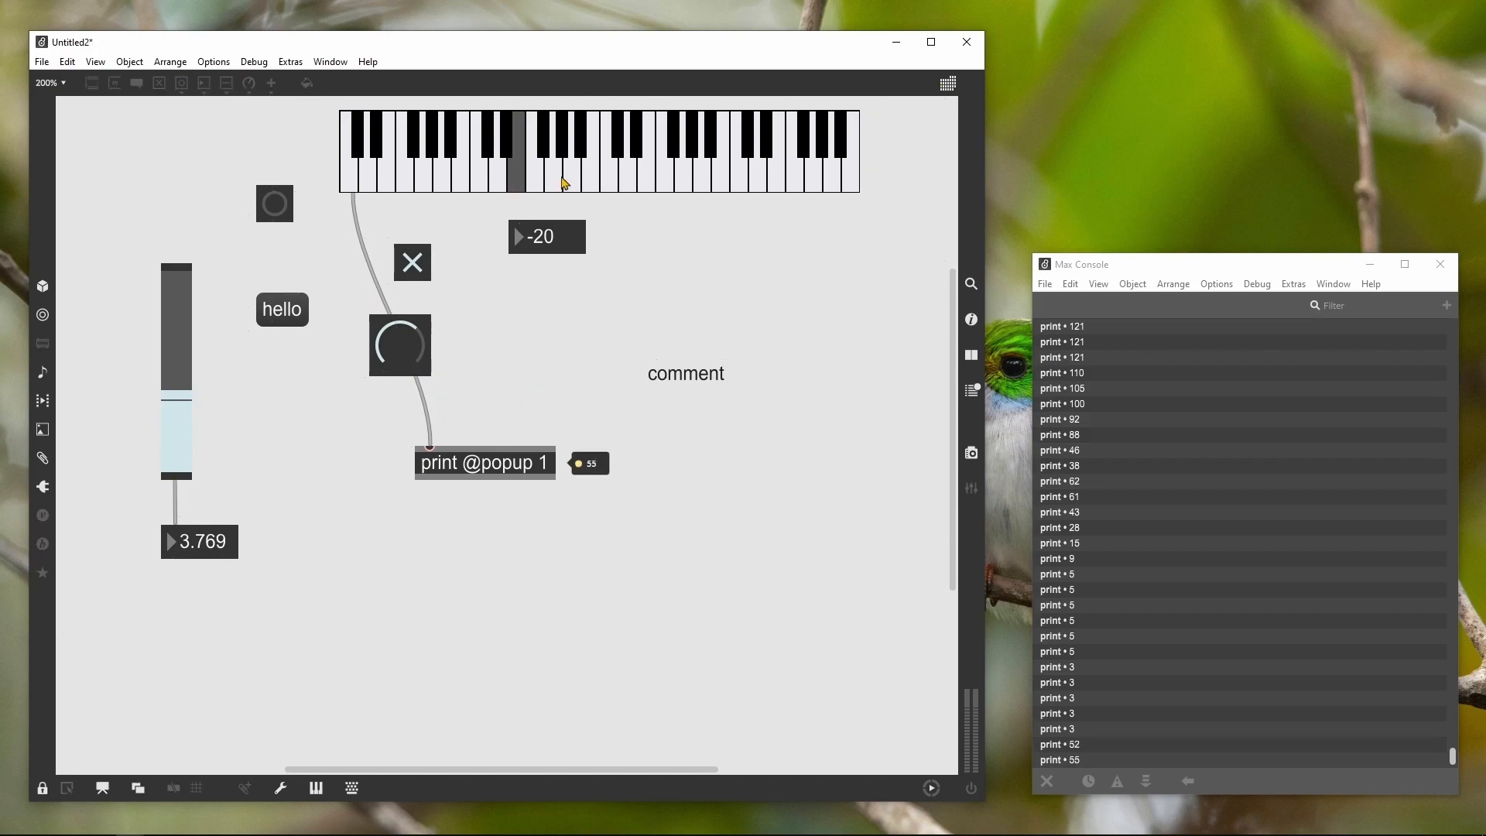
click(553, 186)
click(664, 186)
click(742, 186)
click(824, 188)
click(850, 186)
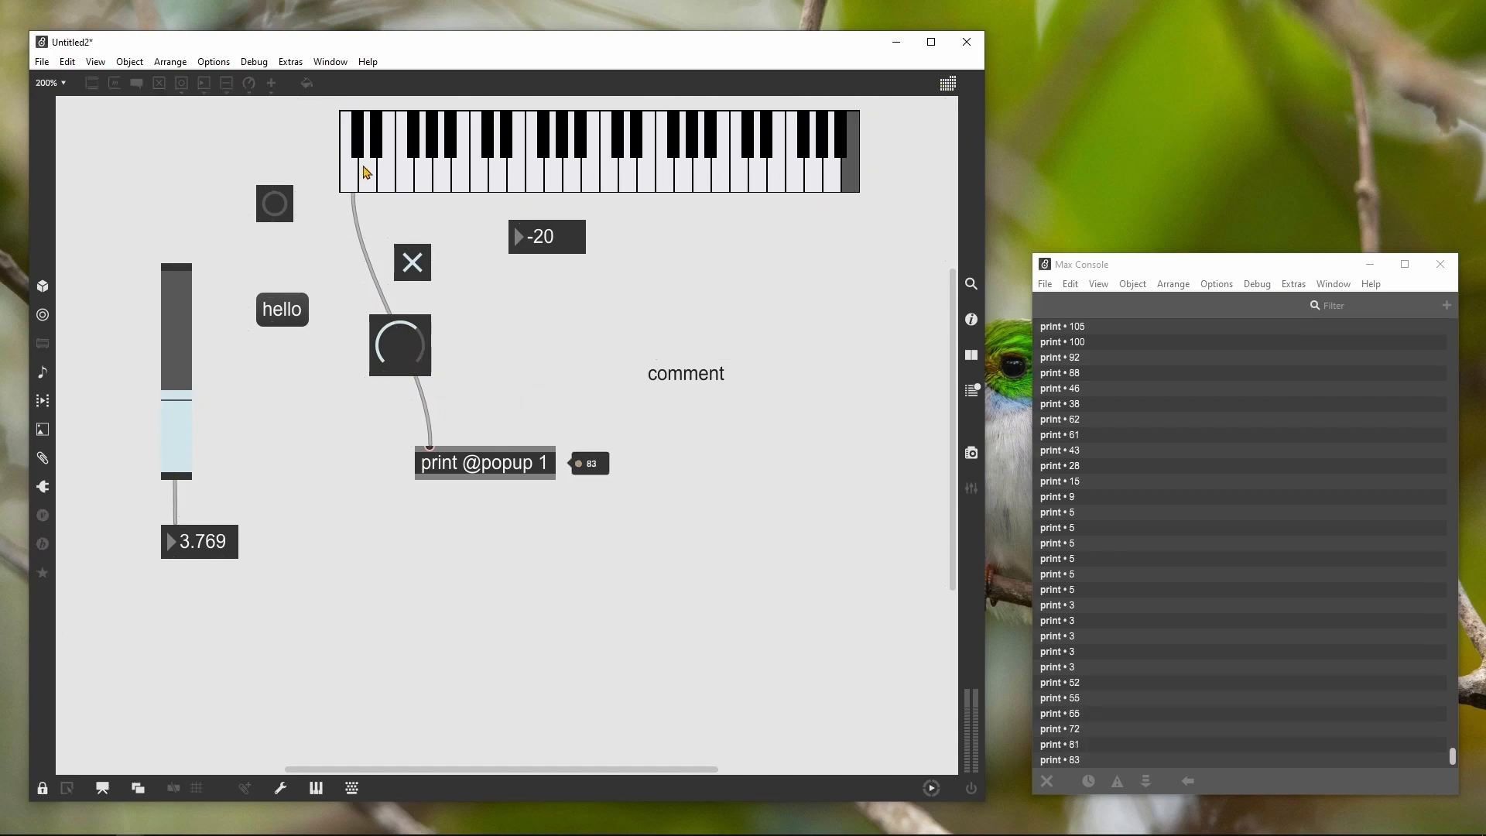
click(349, 182)
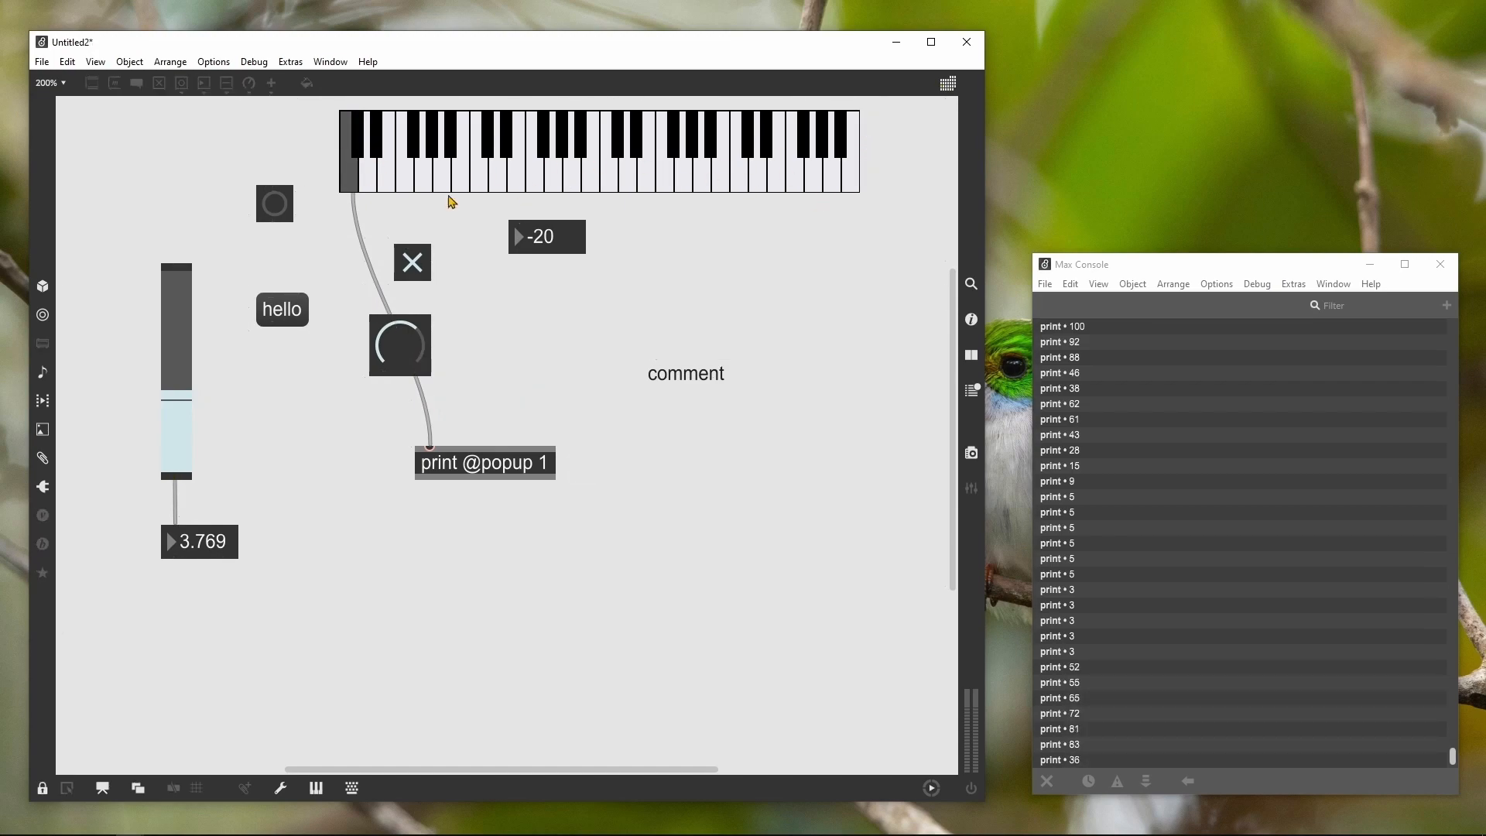
click(350, 160)
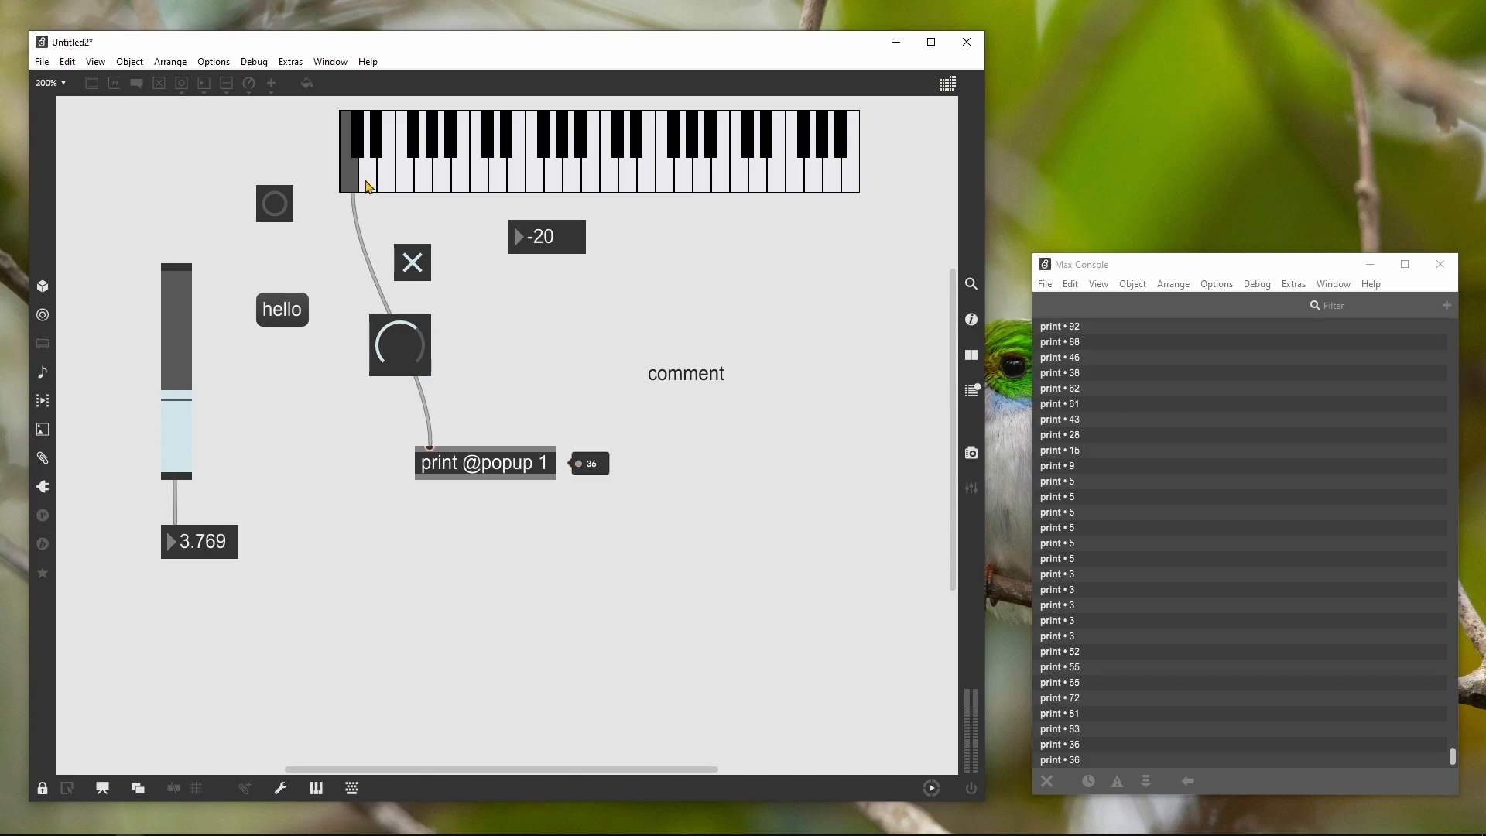
click(356, 178)
click(854, 180)
click(645, 183)
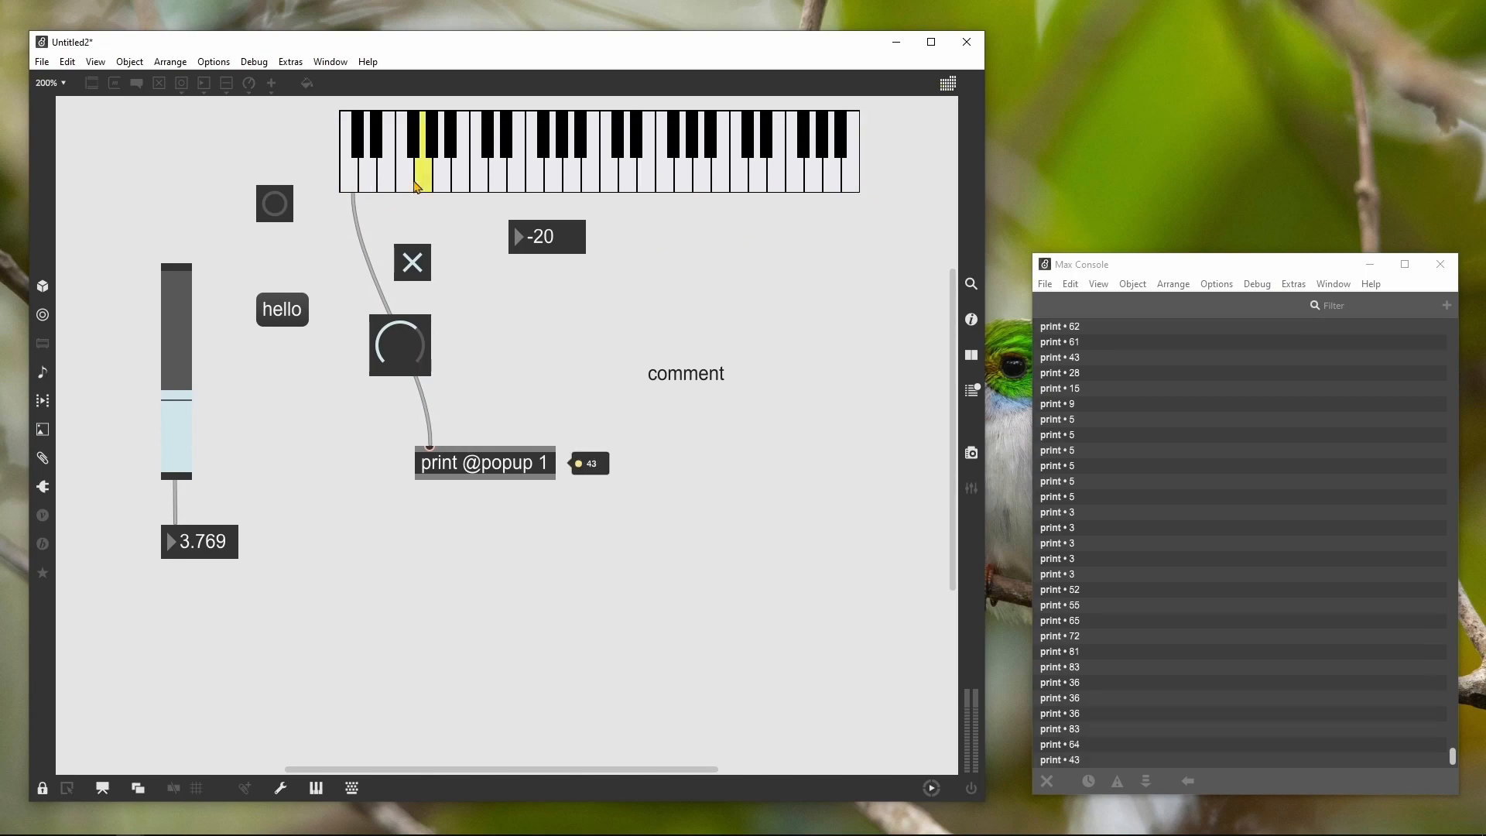
click(423, 180)
click(535, 182)
click(627, 184)
click(751, 186)
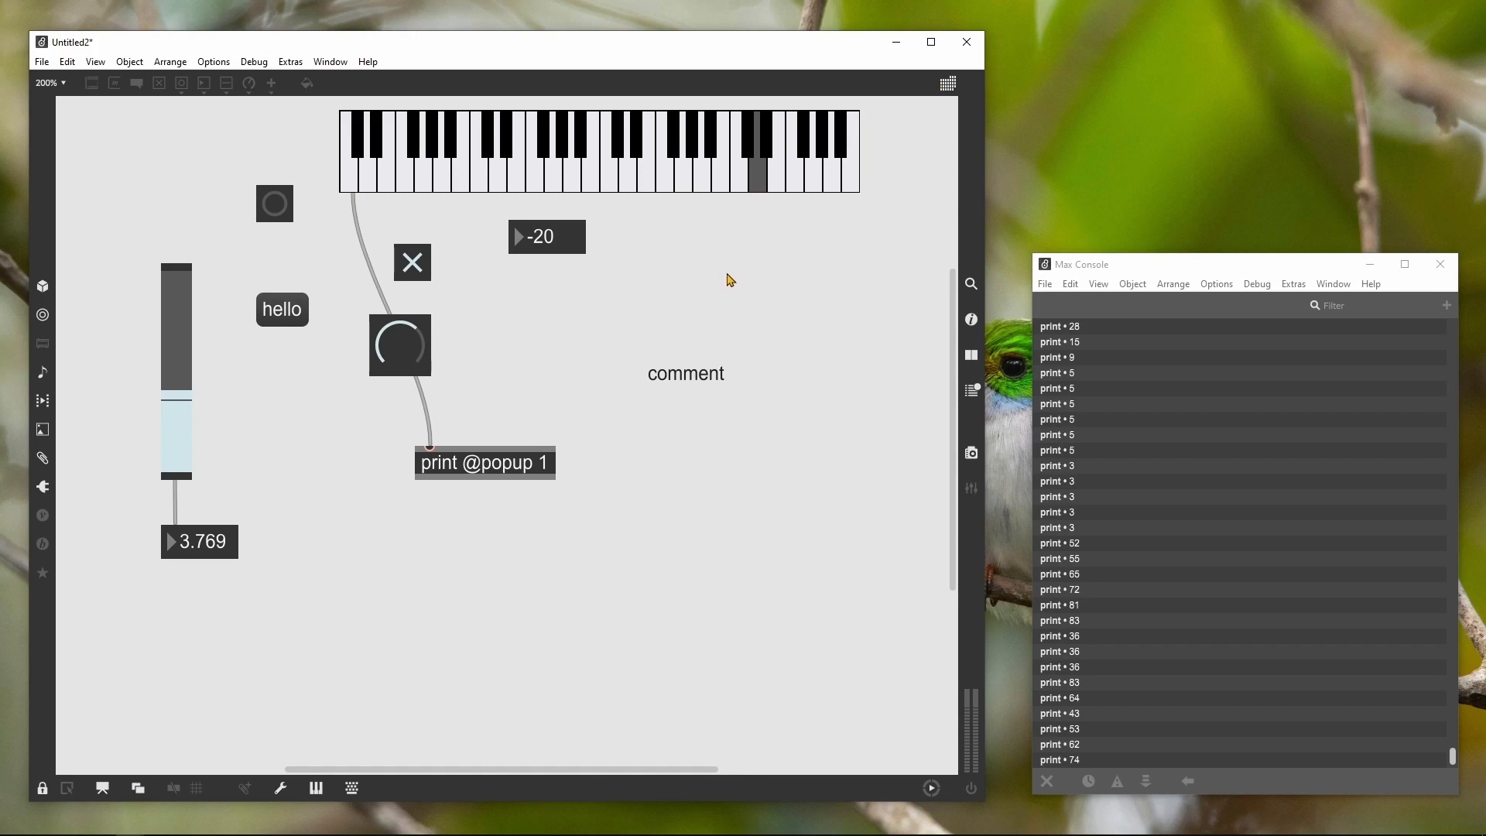
Unlock the patch, examine the keyboard slider's Low MIDI Key Offset and Number of Notes in its inspector, and close the inspector
key(ctrl+e)
click(665, 184)
click(973, 326)
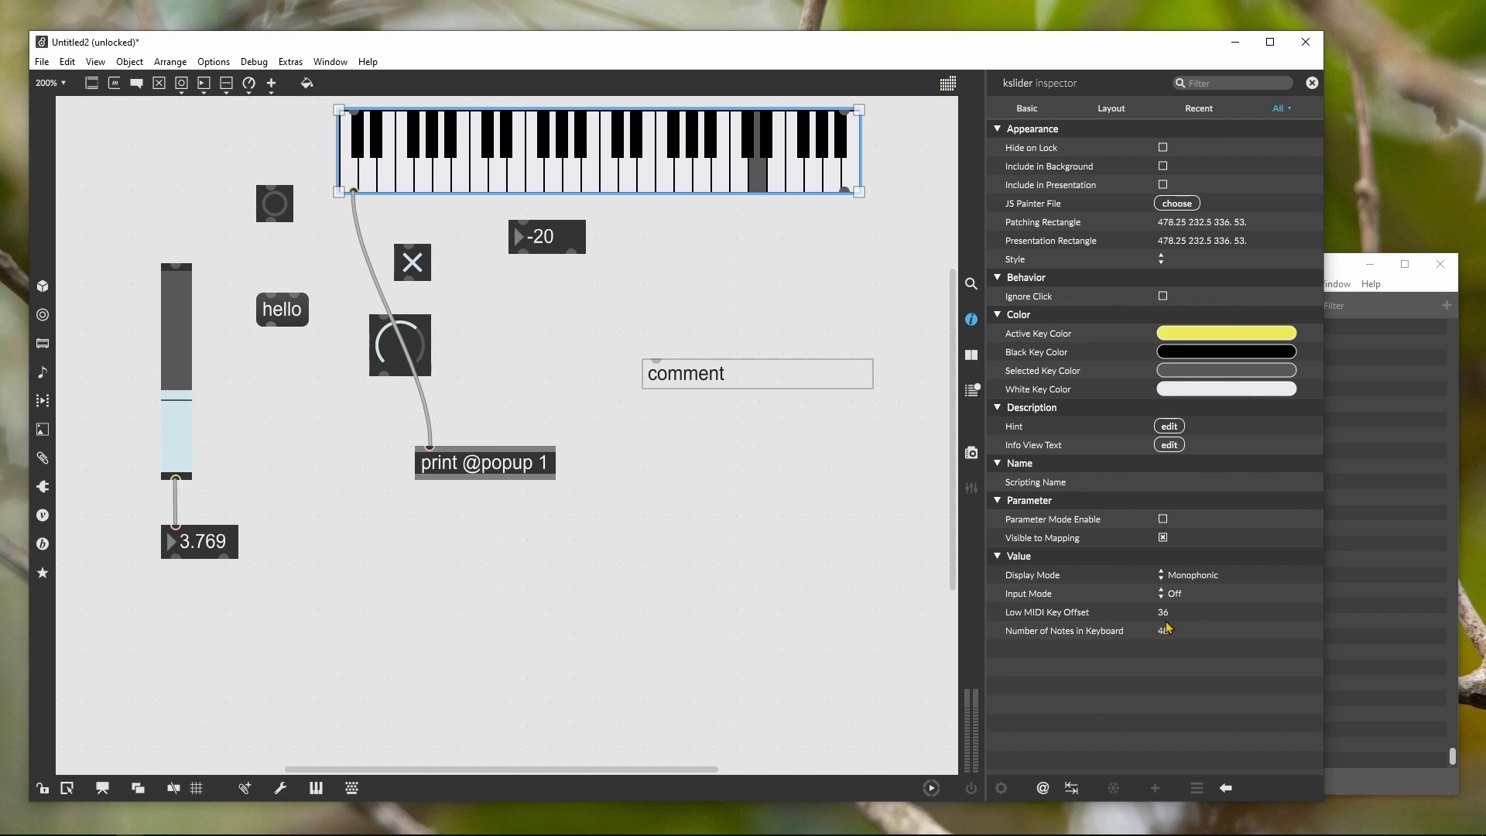
click(971, 319)
click(649, 223)
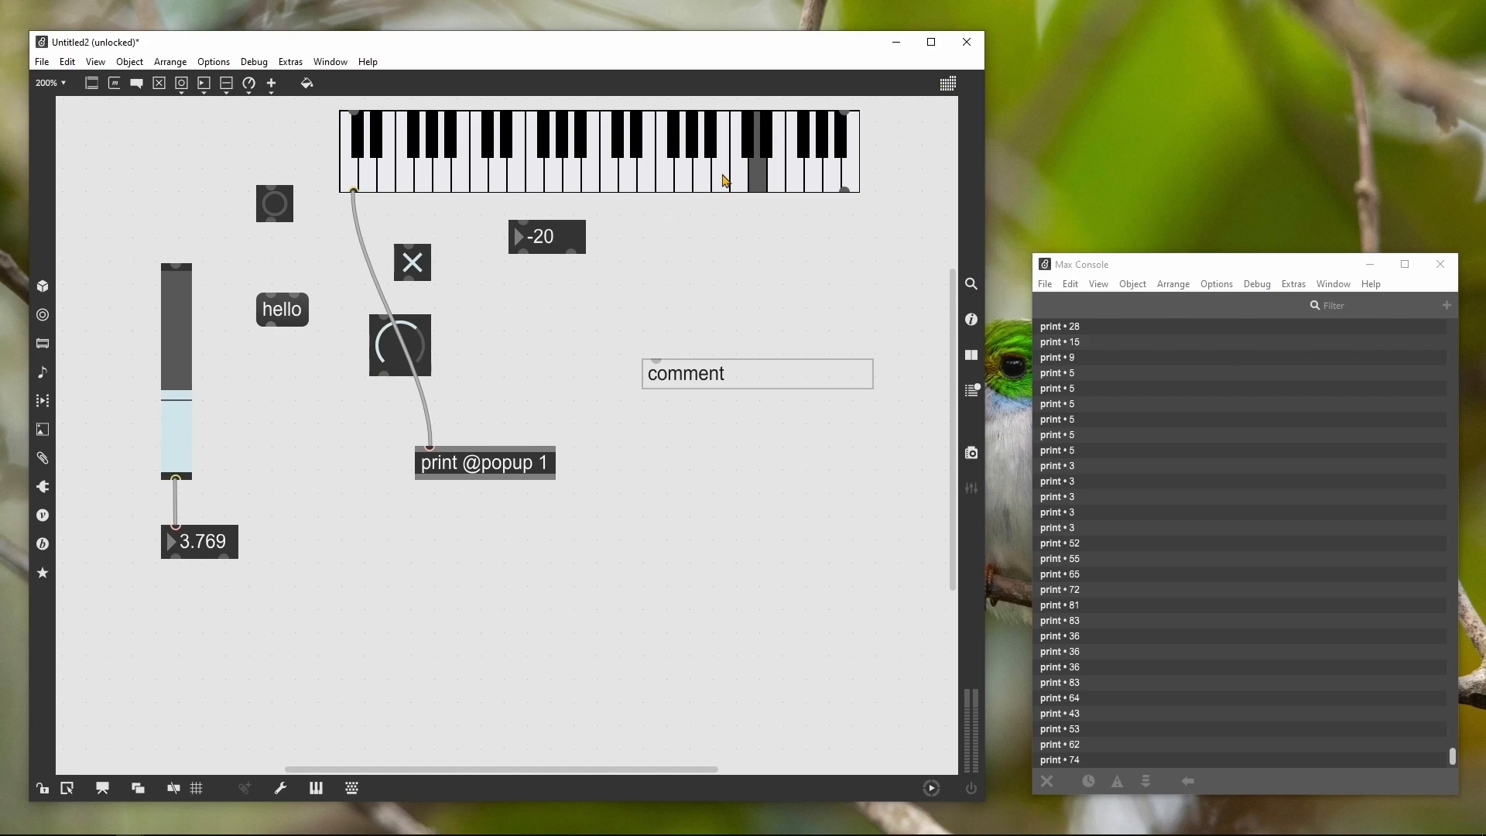
Delete the patch cord from the keyboard slider to print, and add a multislider beside the print object
click(358, 236)
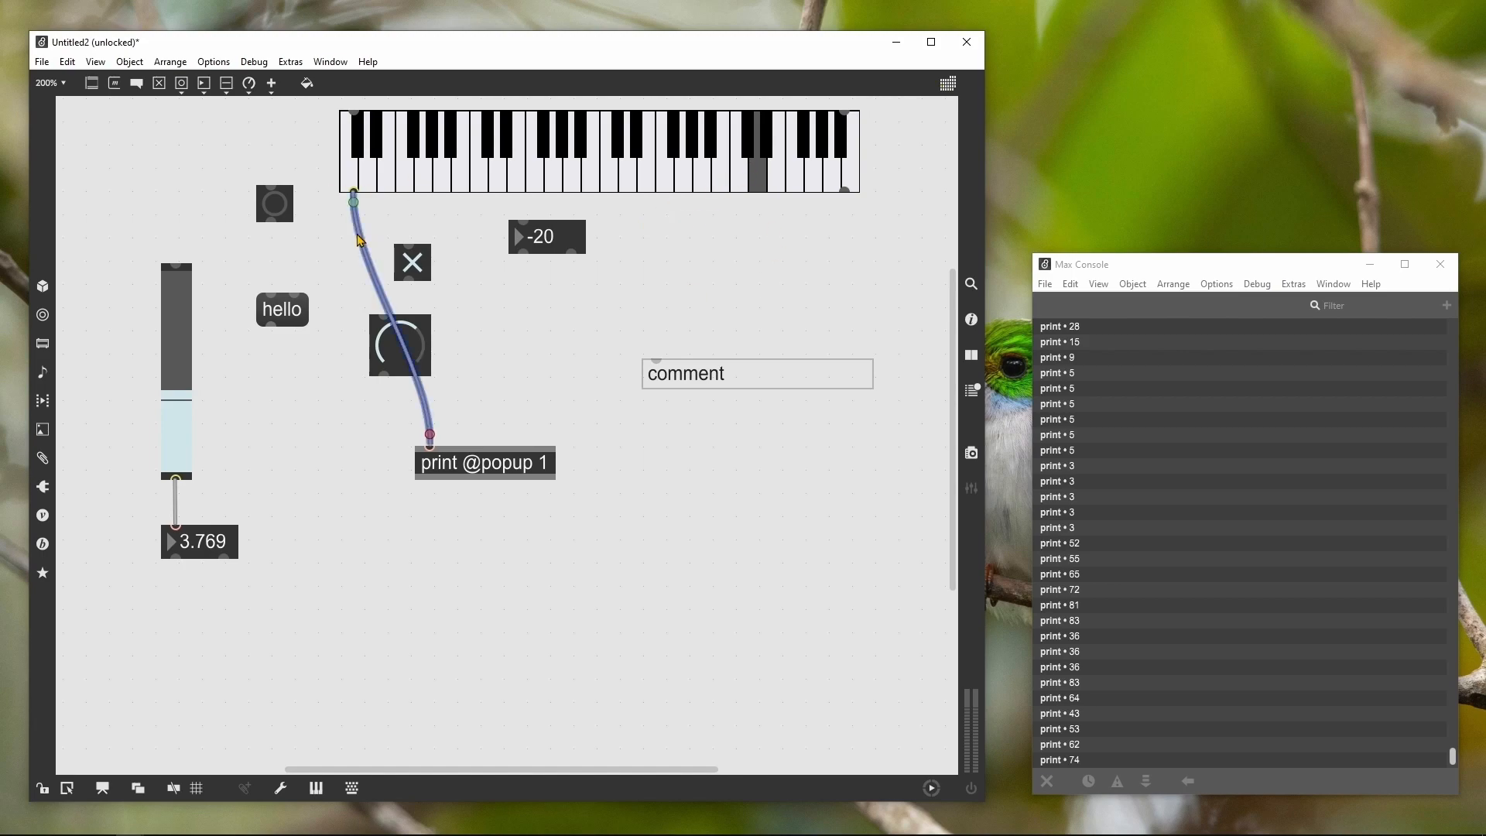
key(Delete)
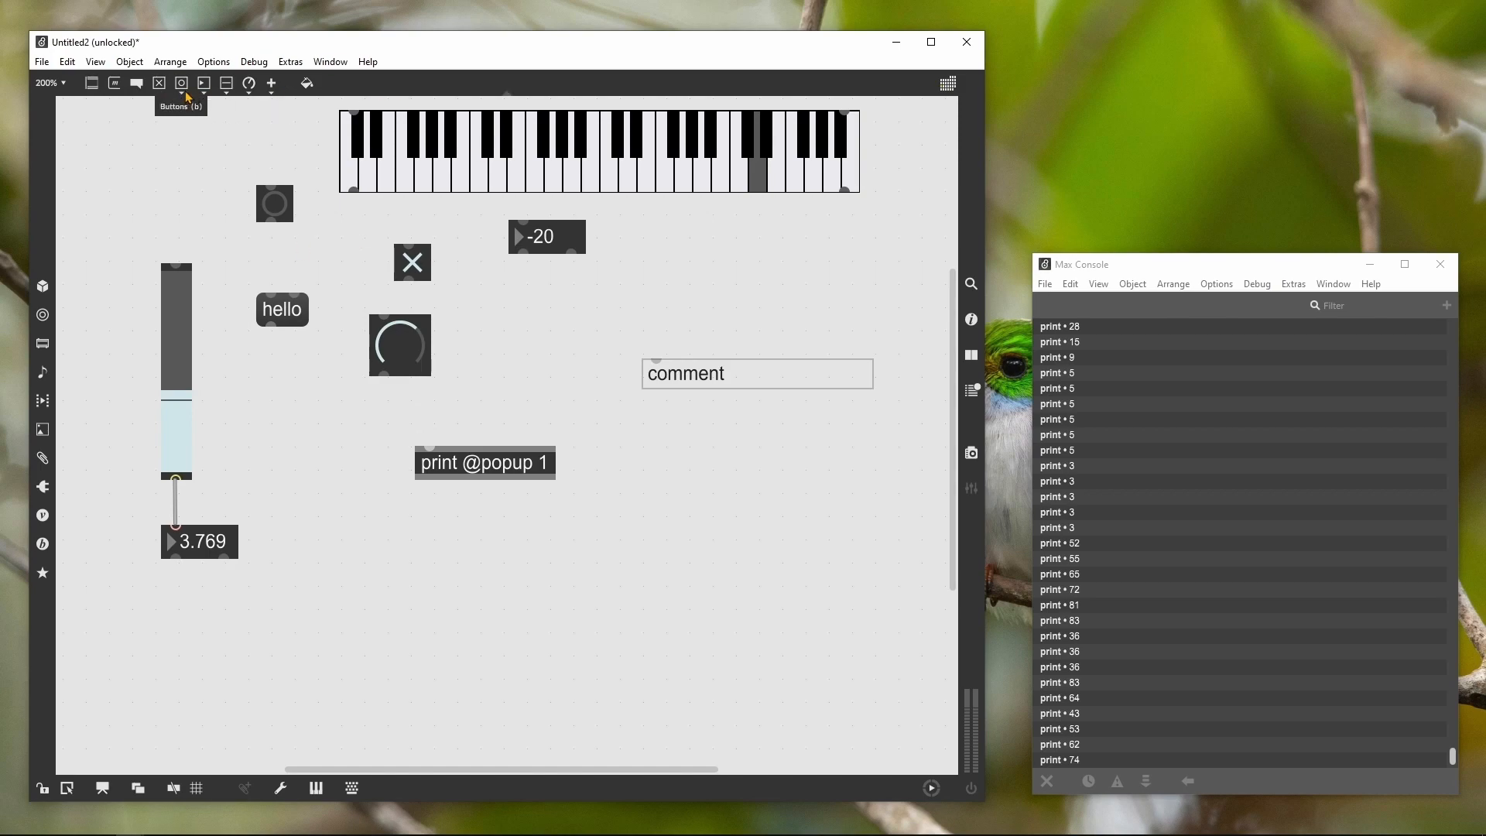
click(226, 83)
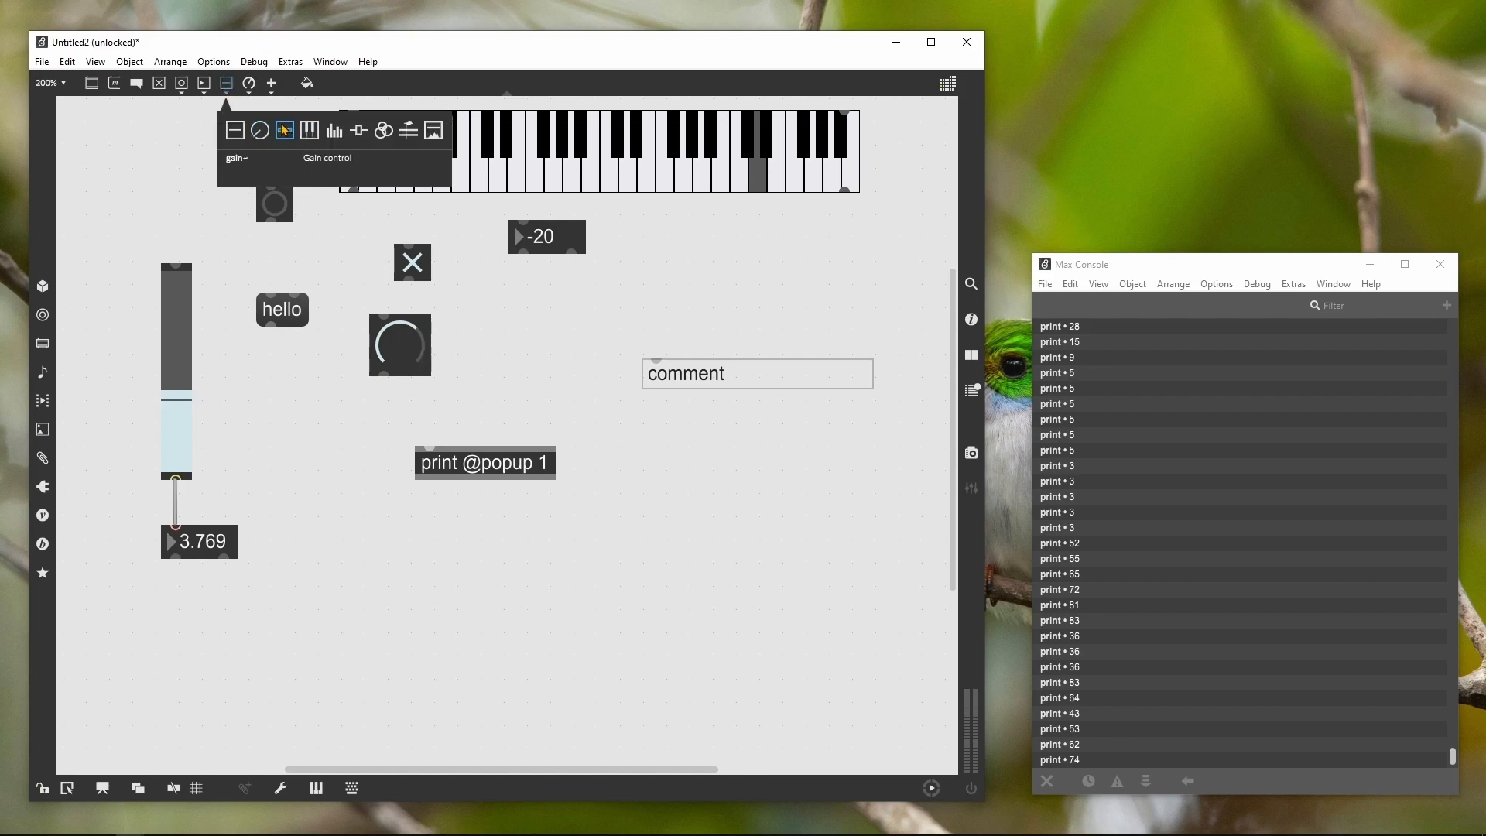
drag(334, 130, 540, 387)
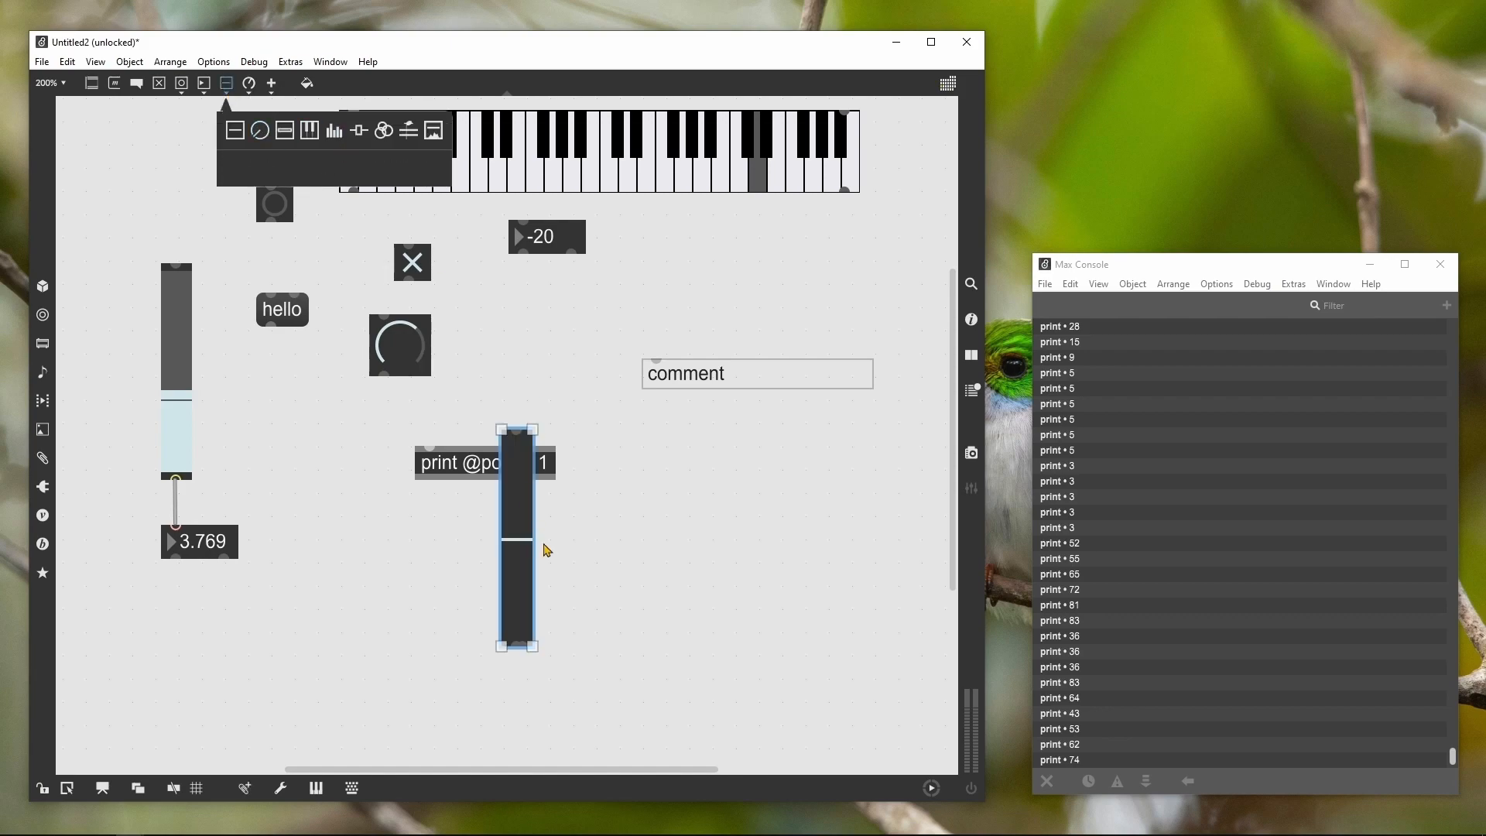
drag(526, 517, 620, 498)
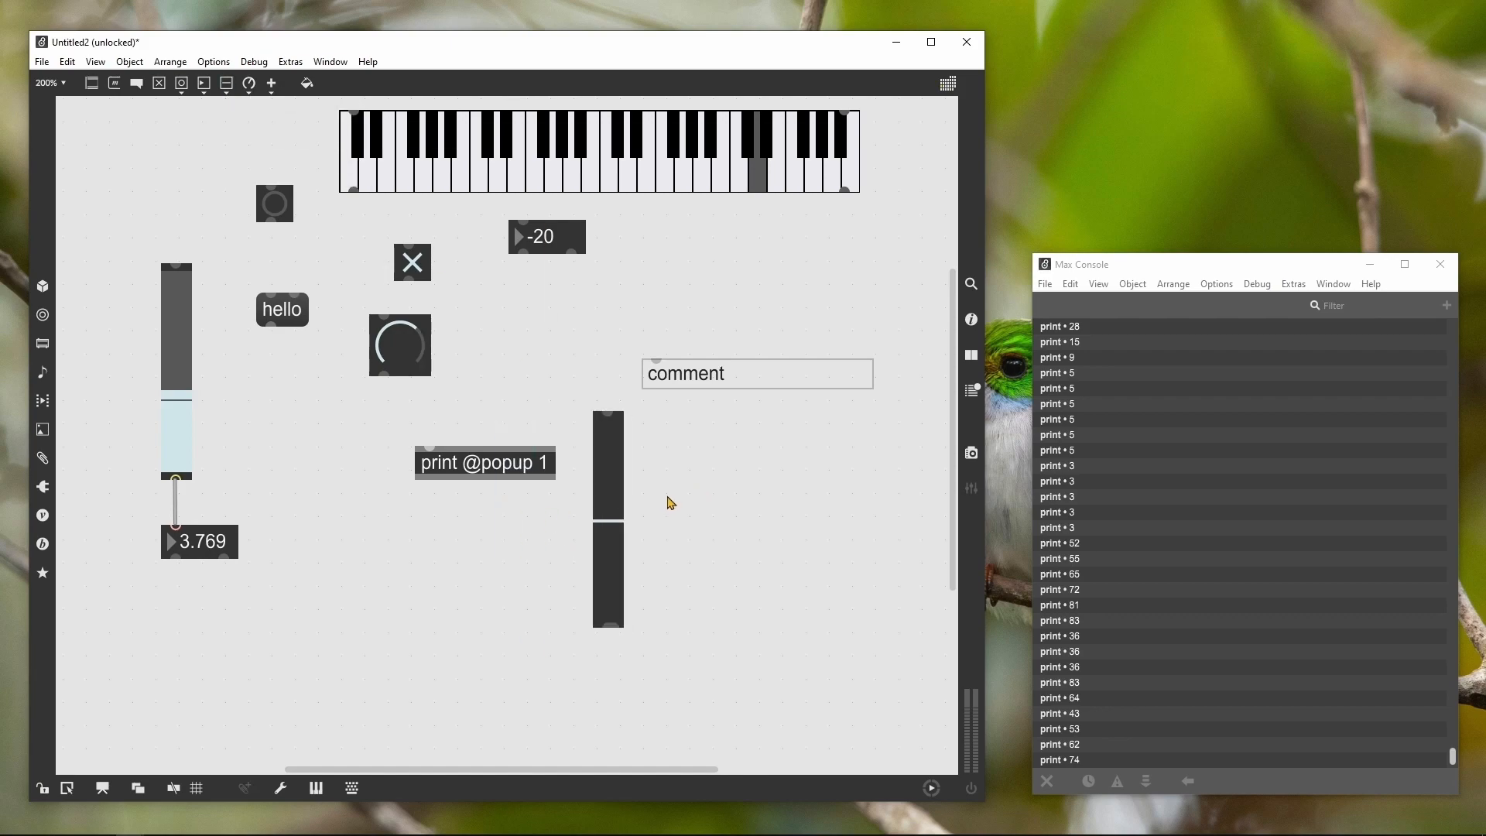
Connect the multislider's left outlet to the print object placed below it, and test several slider values in the locked patch
drag(608, 625, 446, 704)
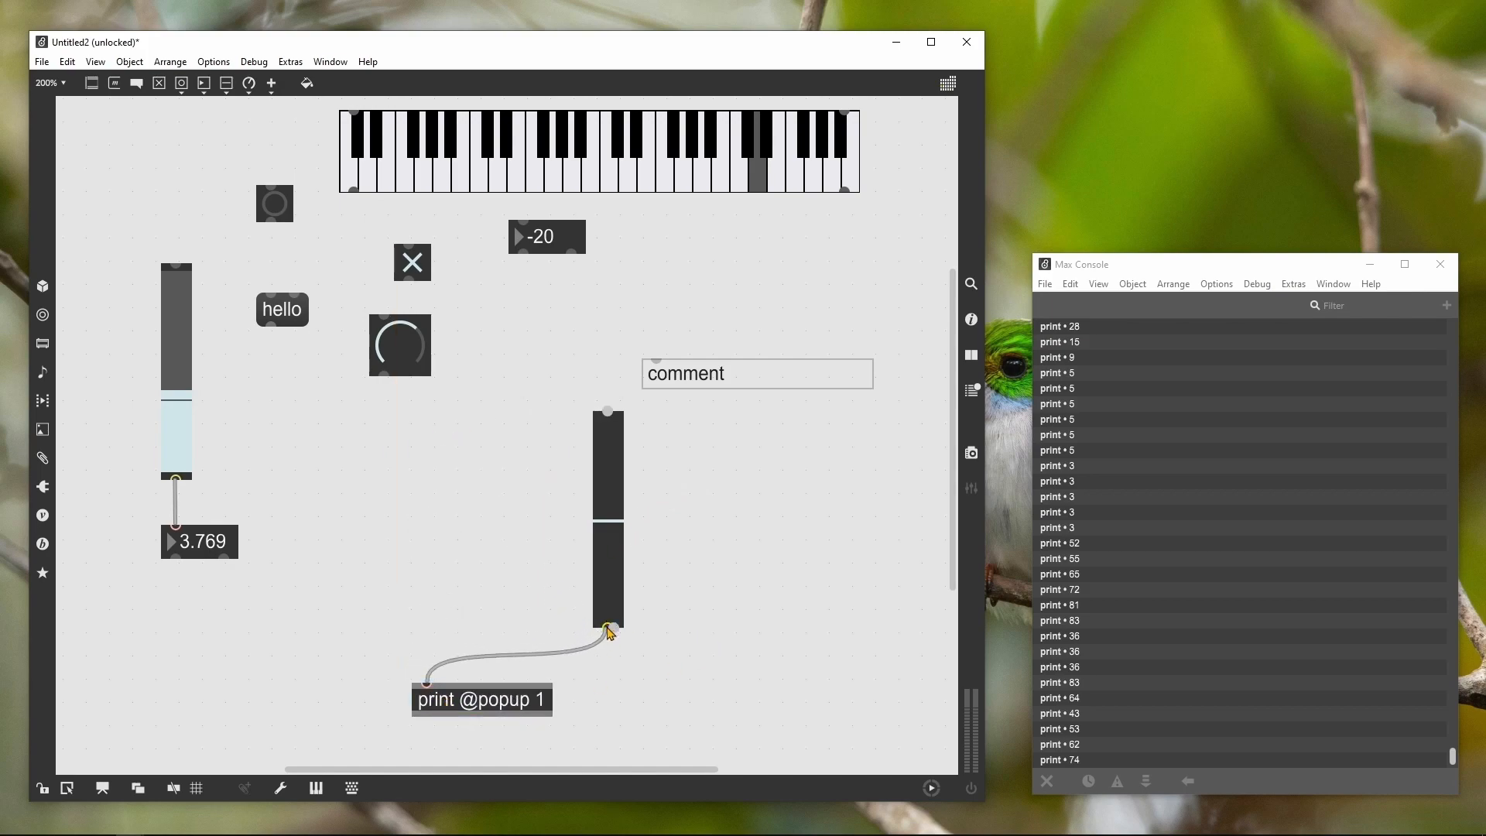
key(ctrl+e)
drag(611, 529, 606, 452)
drag(609, 584, 607, 454)
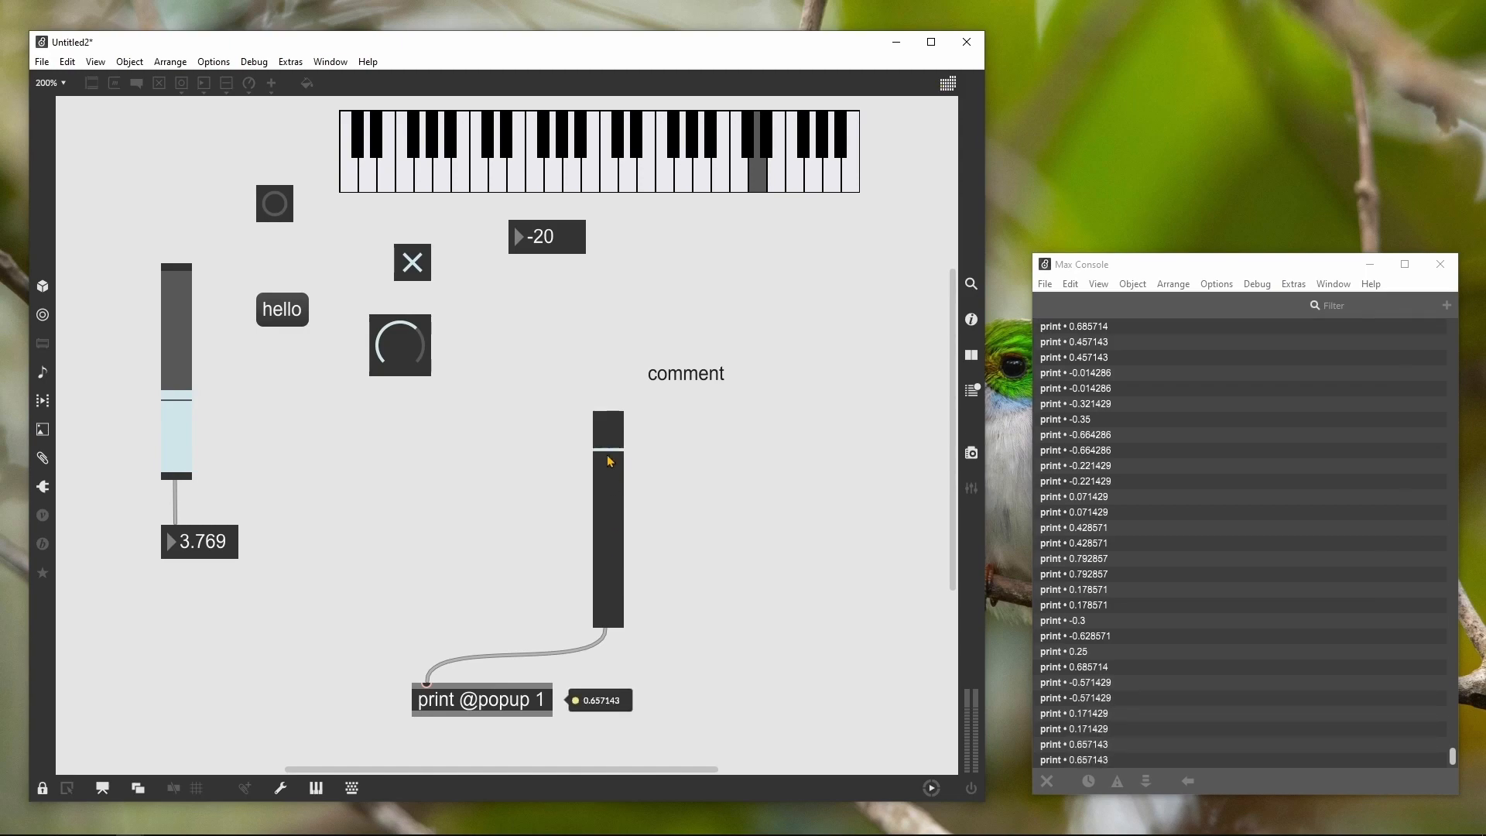
Unlock the patch and delete the patch cord between the multislider and the print object
key(ctrl+e)
click(586, 658)
key(Delete)
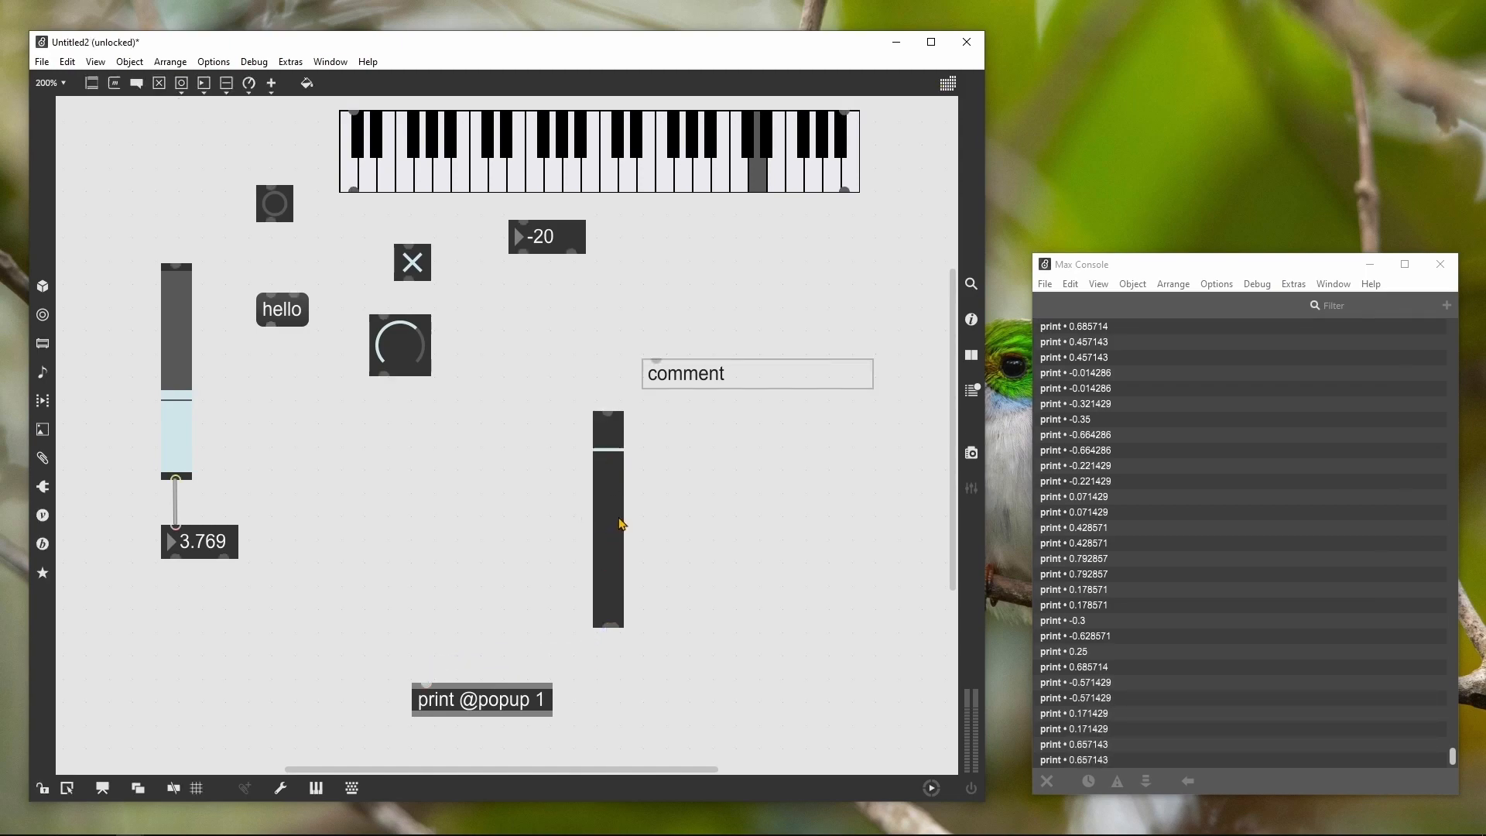
Resize the multislider into a wide, short rectangle and place it directly above the print object
drag(622, 520, 595, 509)
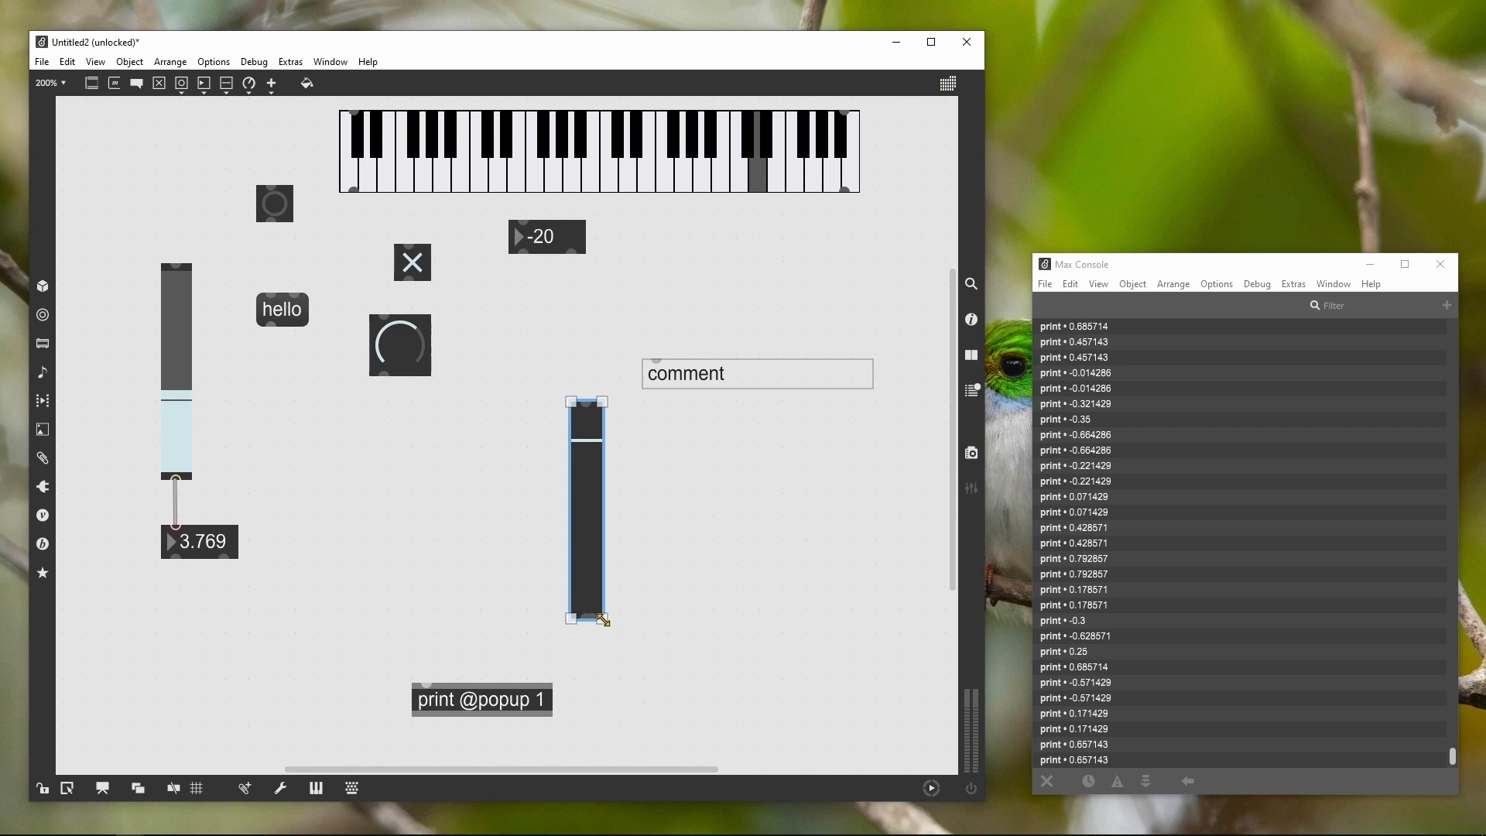
drag(603, 620, 836, 525)
drag(650, 457, 537, 573)
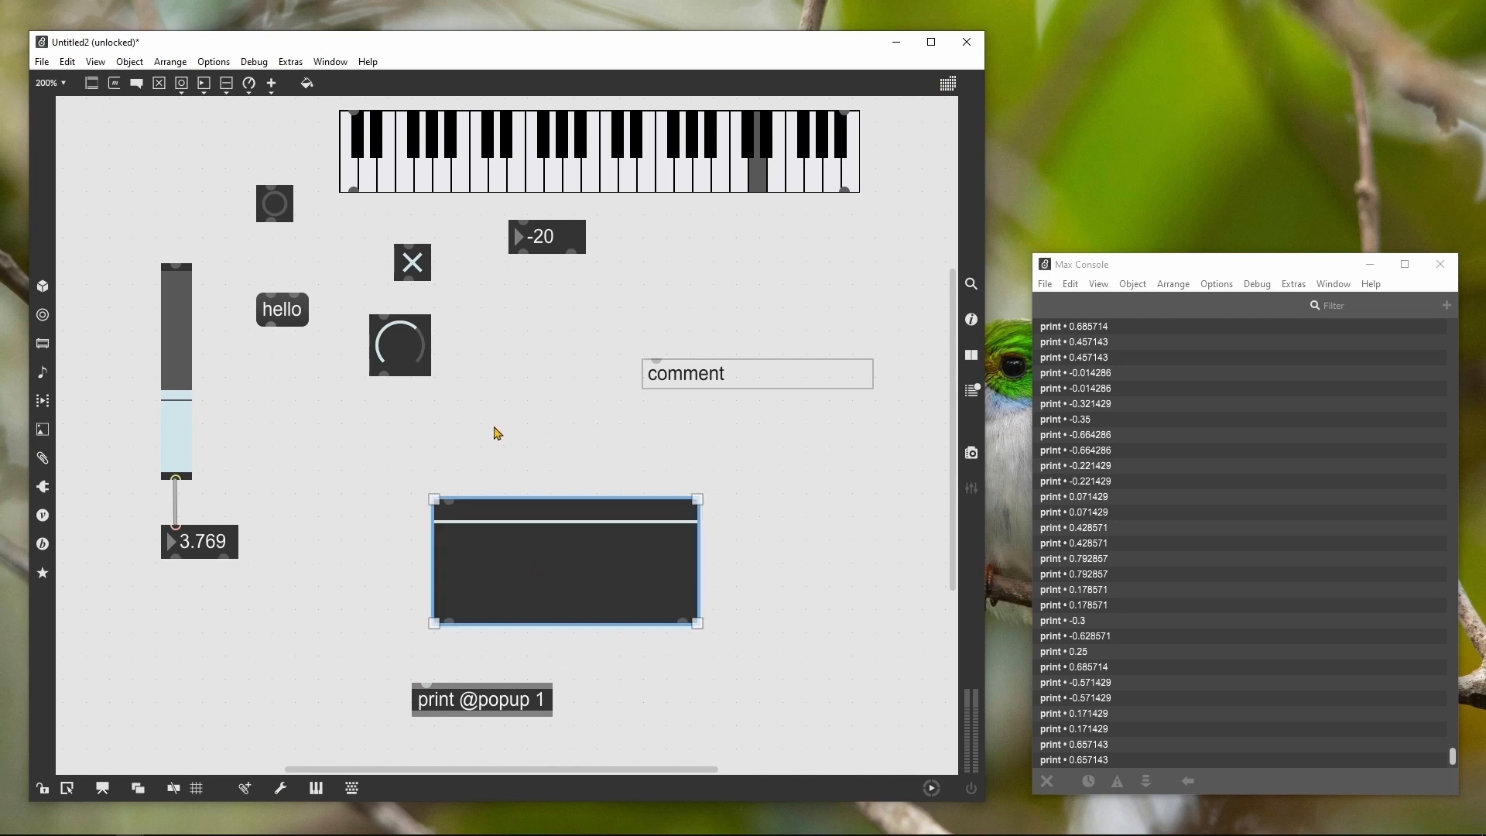
Connect the vertical slider's outlet to the multislider's inlet and test how moving the slider drives the multislider
click(497, 432)
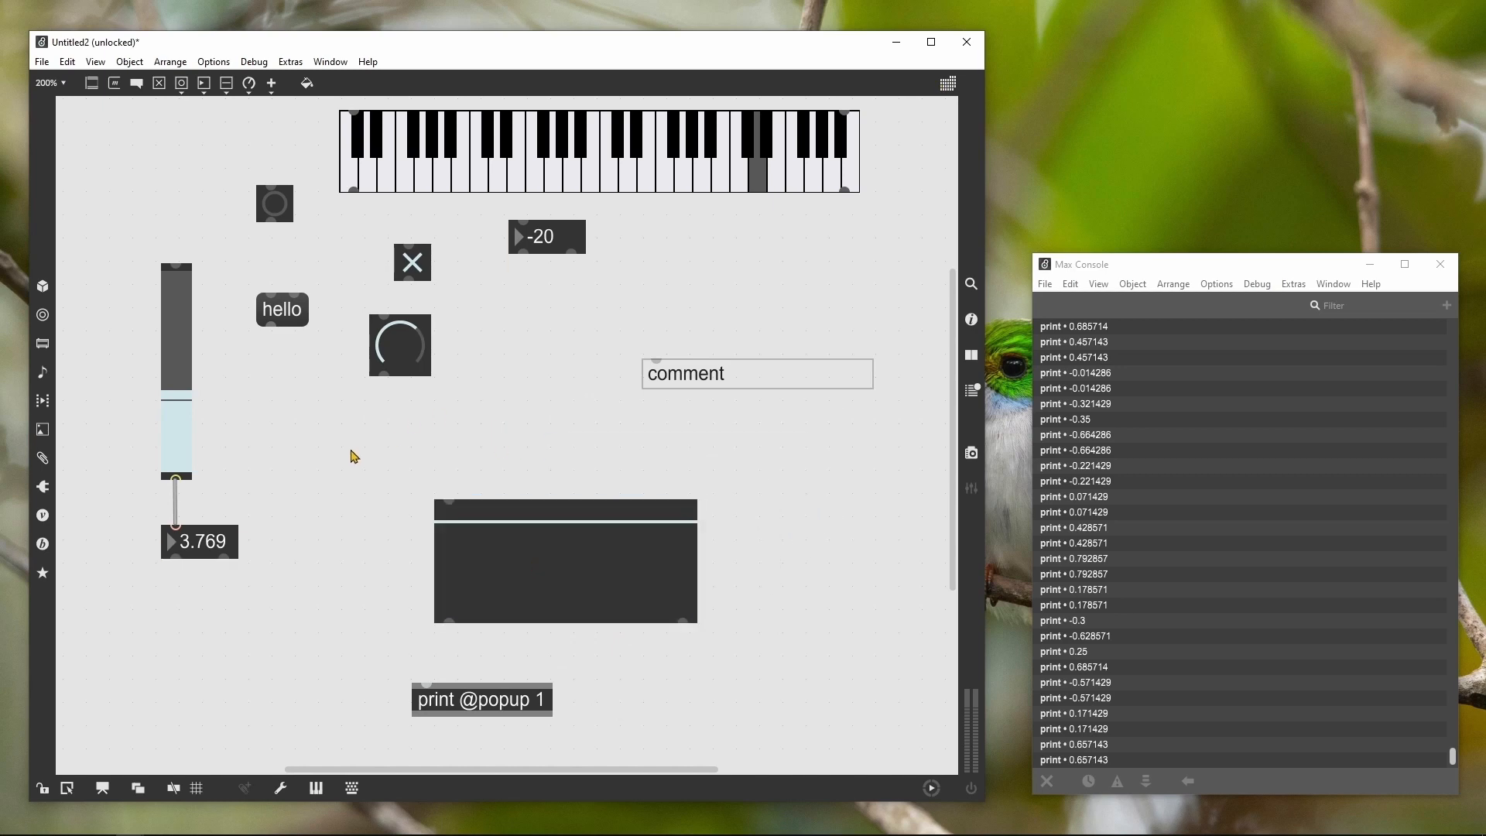
drag(176, 479, 449, 500)
click(193, 432)
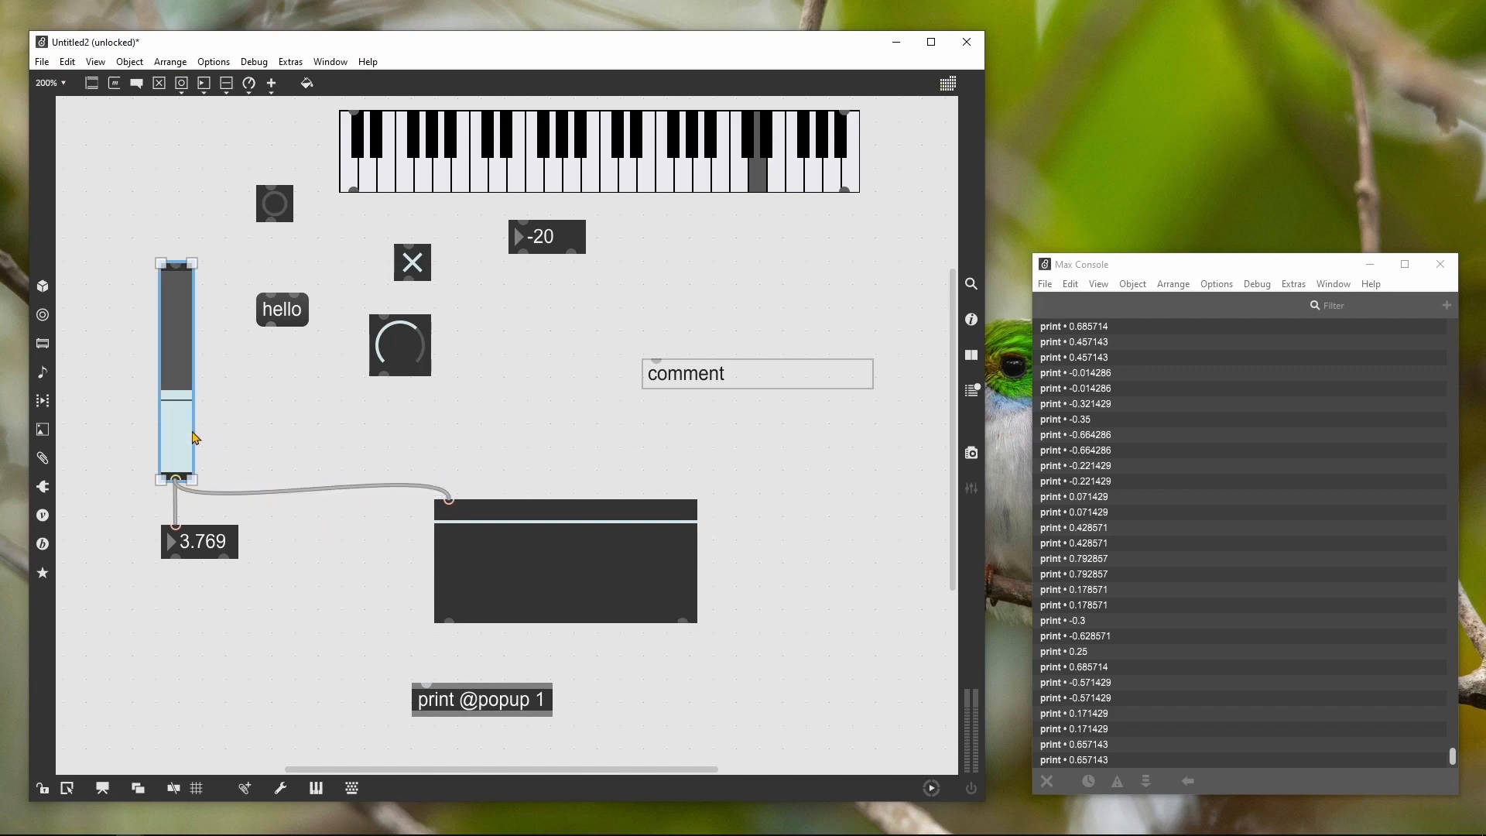
ctrl+click(194, 432)
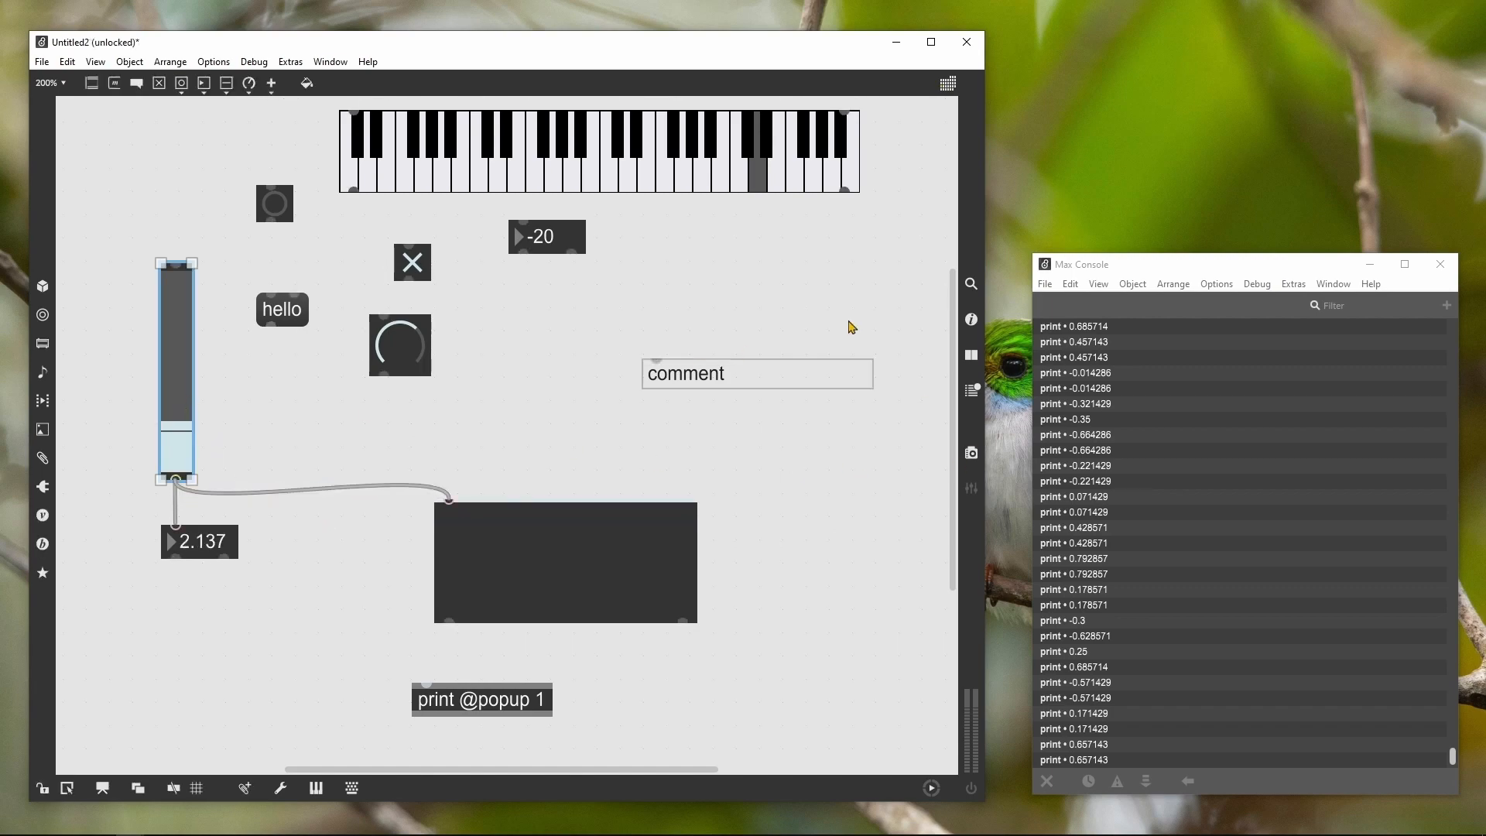
Set the vertical slider's output minimum to -1 and range to 1, and test it in the locked patch
click(972, 319)
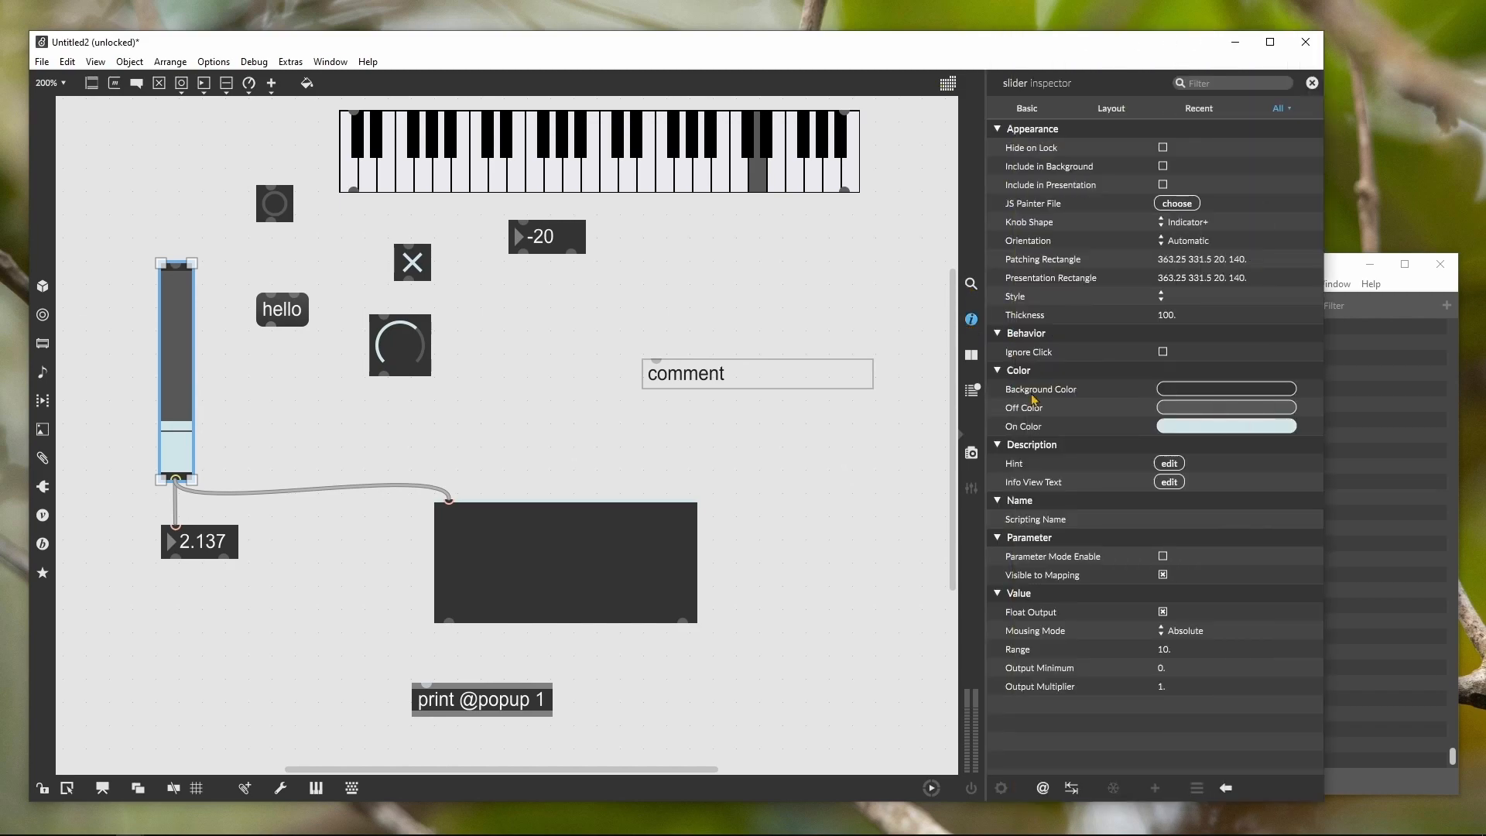
click(1173, 669)
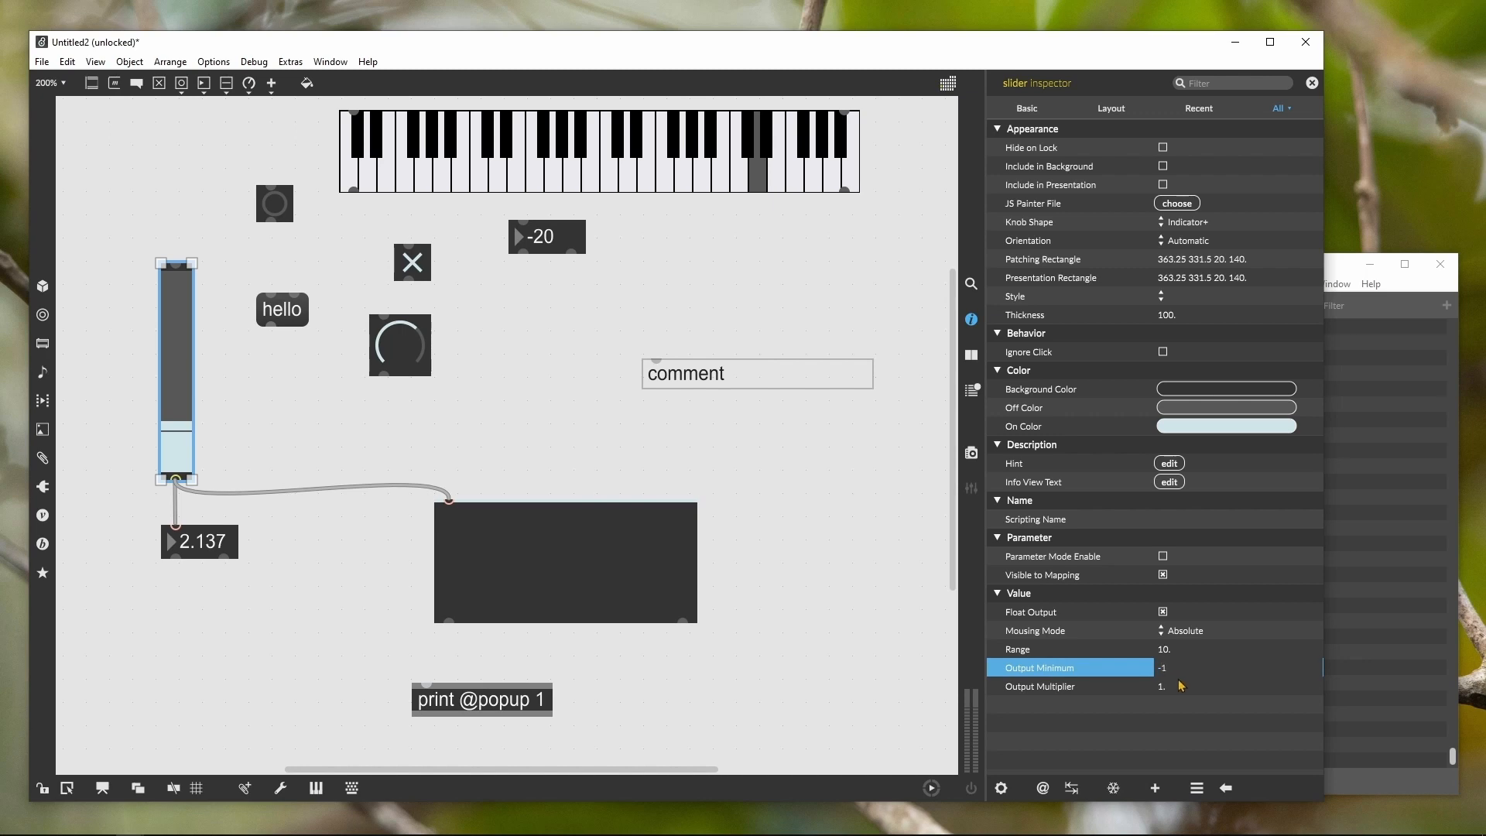
click(1171, 650)
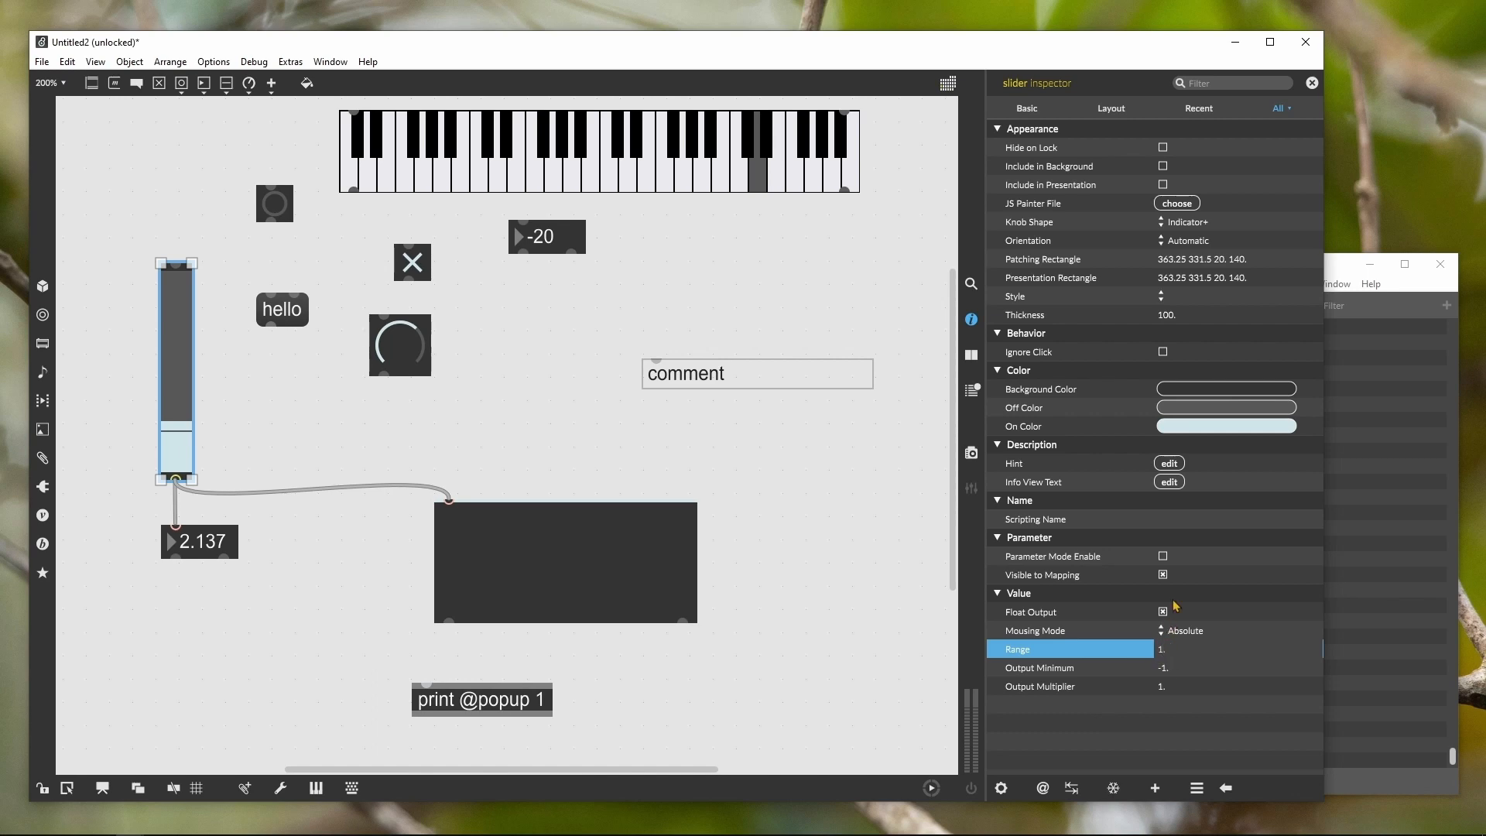
click(872, 565)
key(ctrl+e)
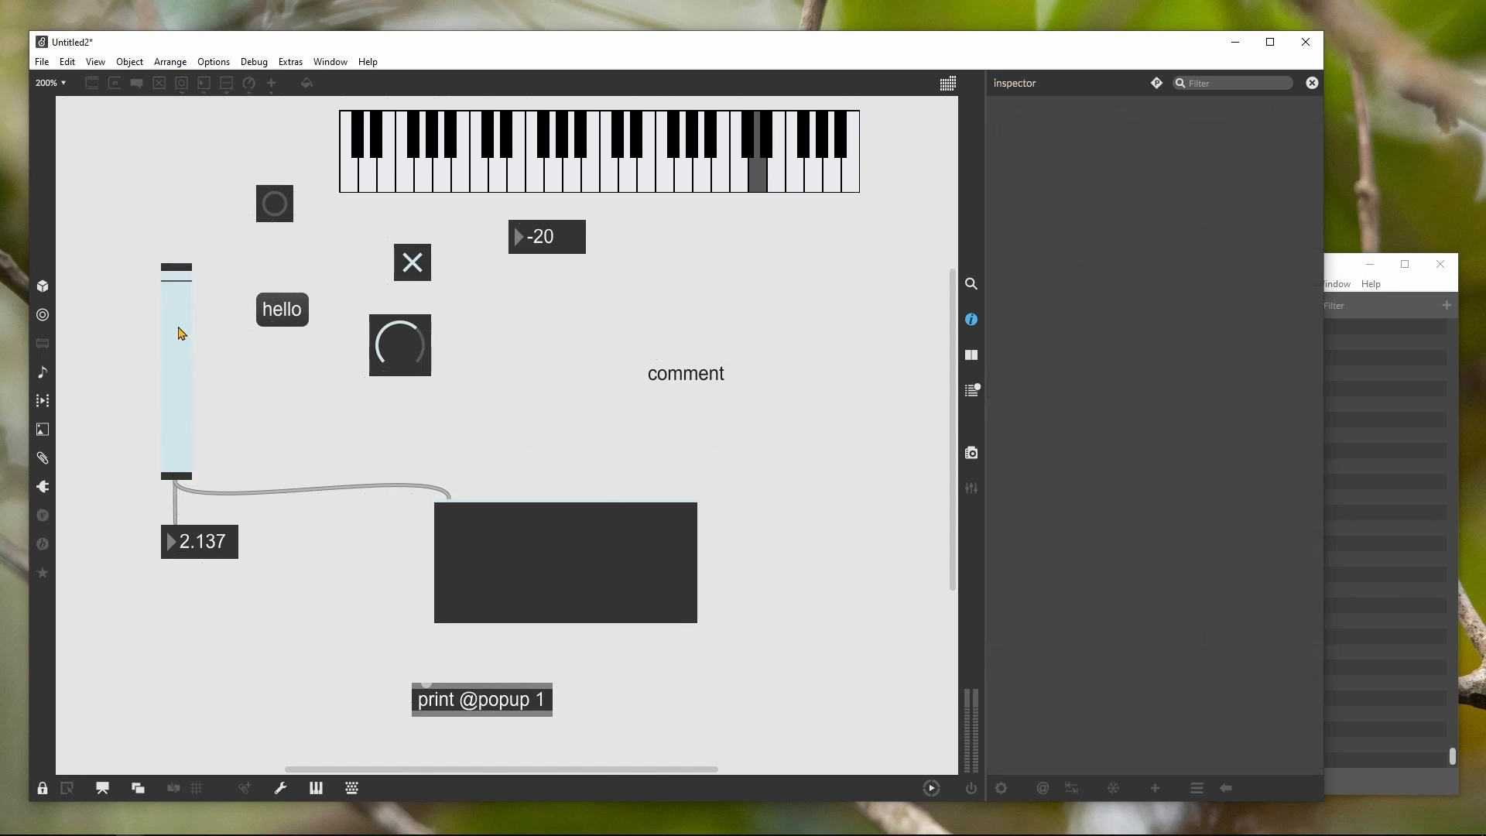
mouse_move(179, 326)
mouse_down()
mouse_move(179, 393)
mouse_move(179, 280)
mouse_move(178, 339)
mouse_up()
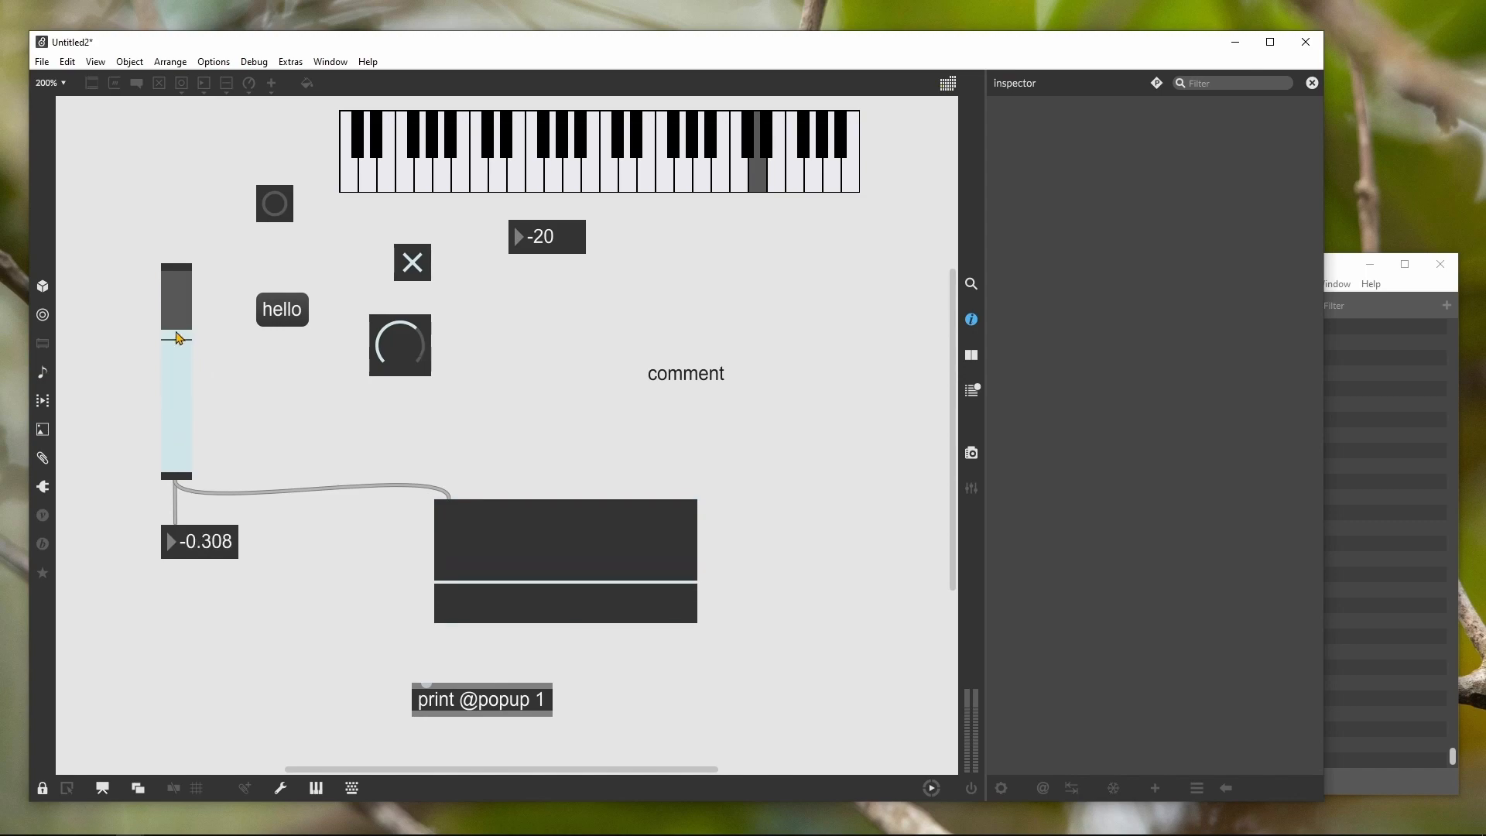
Unlock the patch, check the multislider's range setting, and set the vertical slider's range to 2
key(ctrl+e)
click(610, 562)
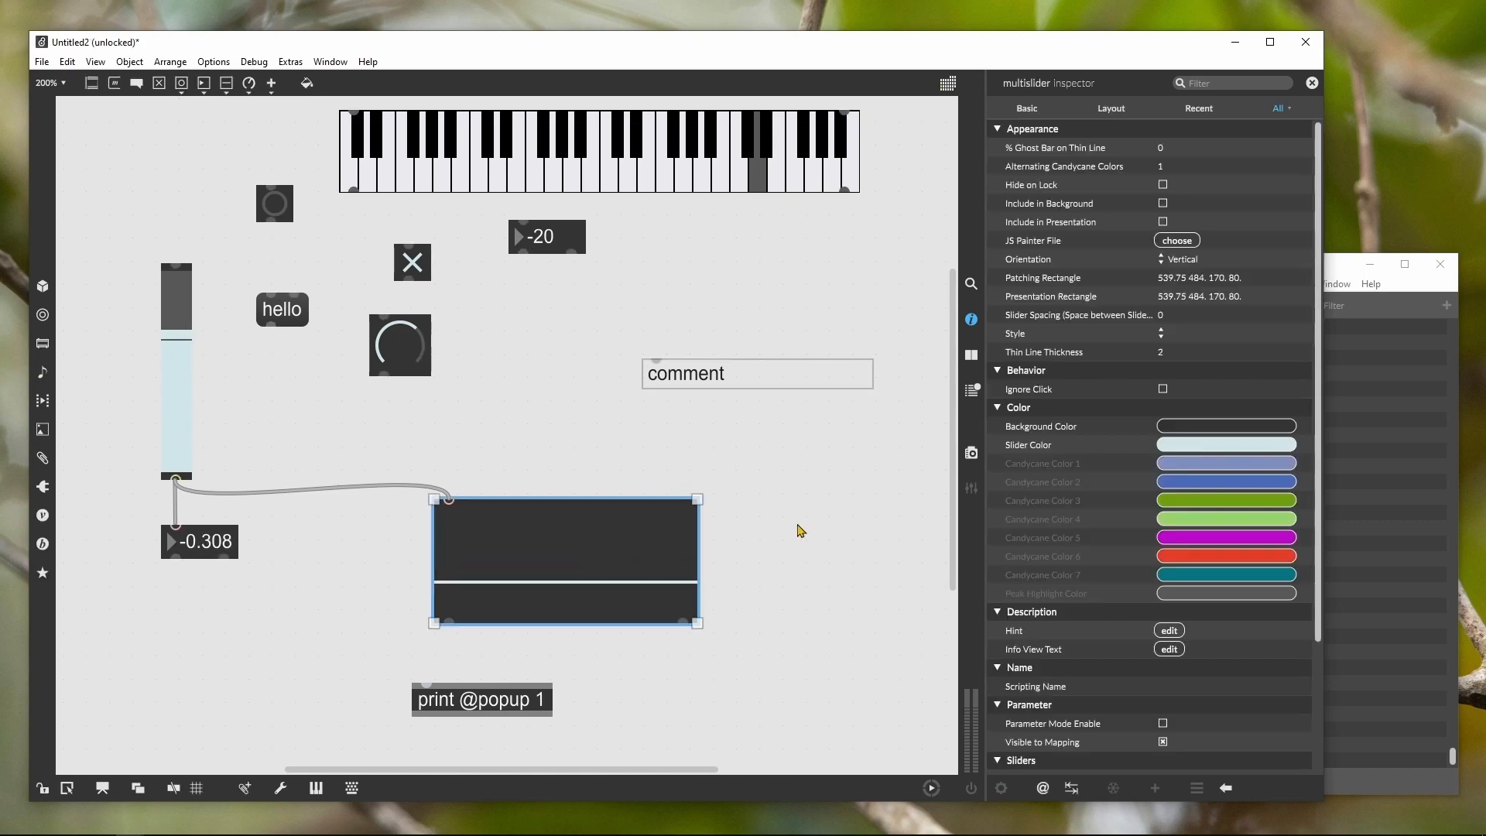
scroll(922, 496, down, 2)
scroll(1067, 505, down, 4)
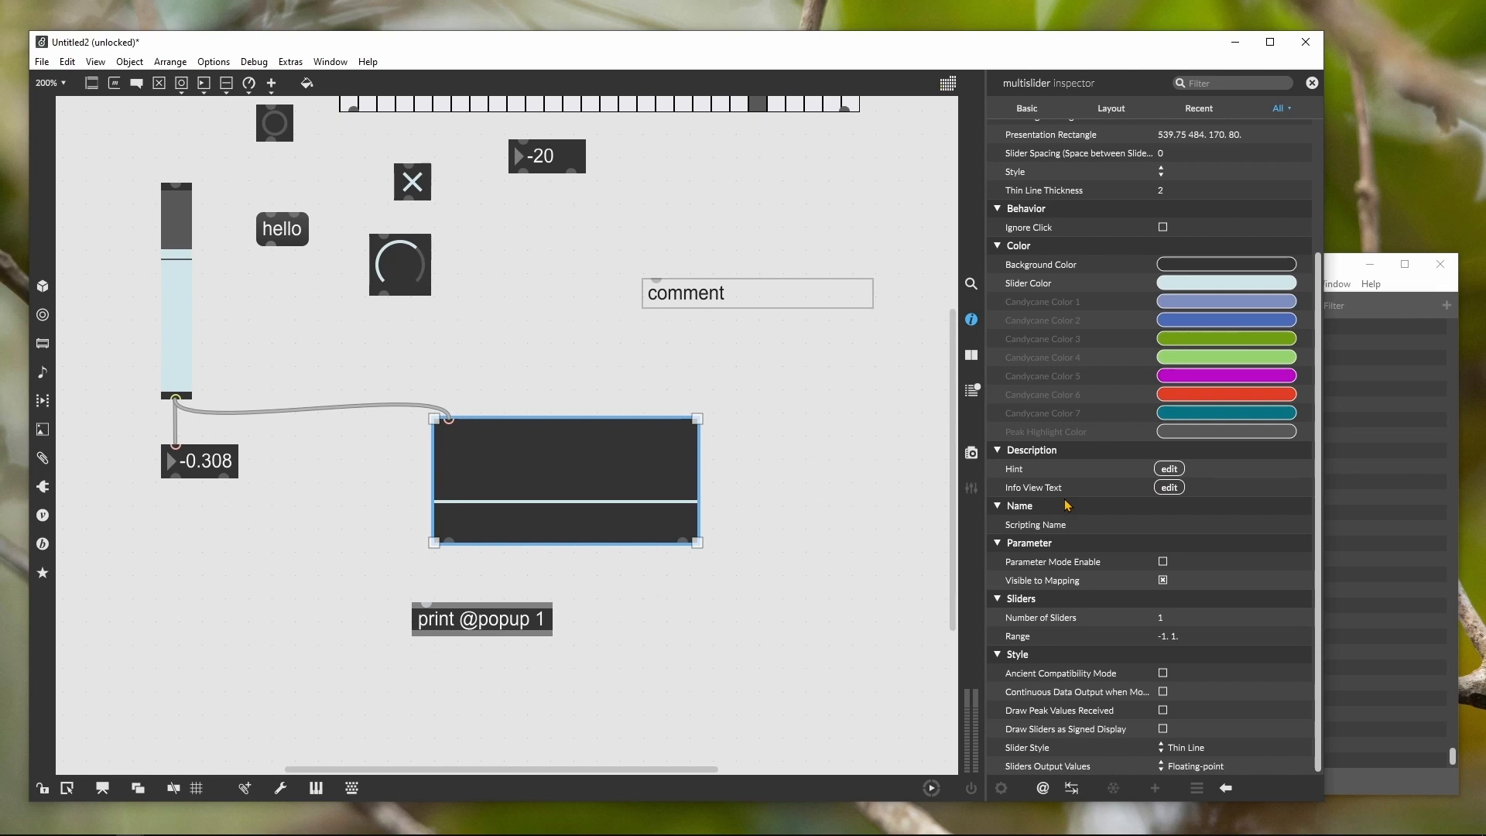
click(161, 288)
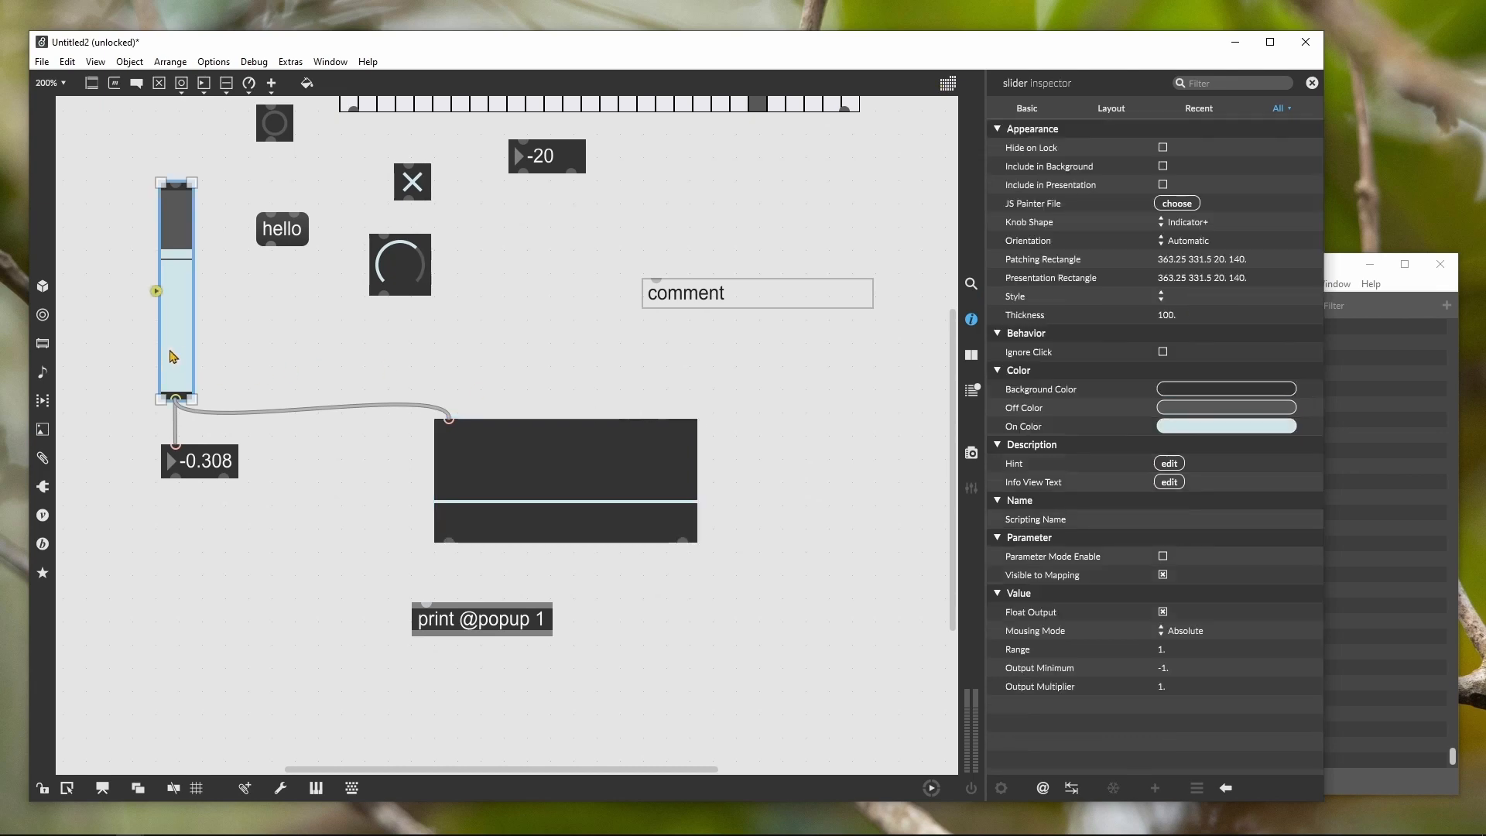
click(1170, 651)
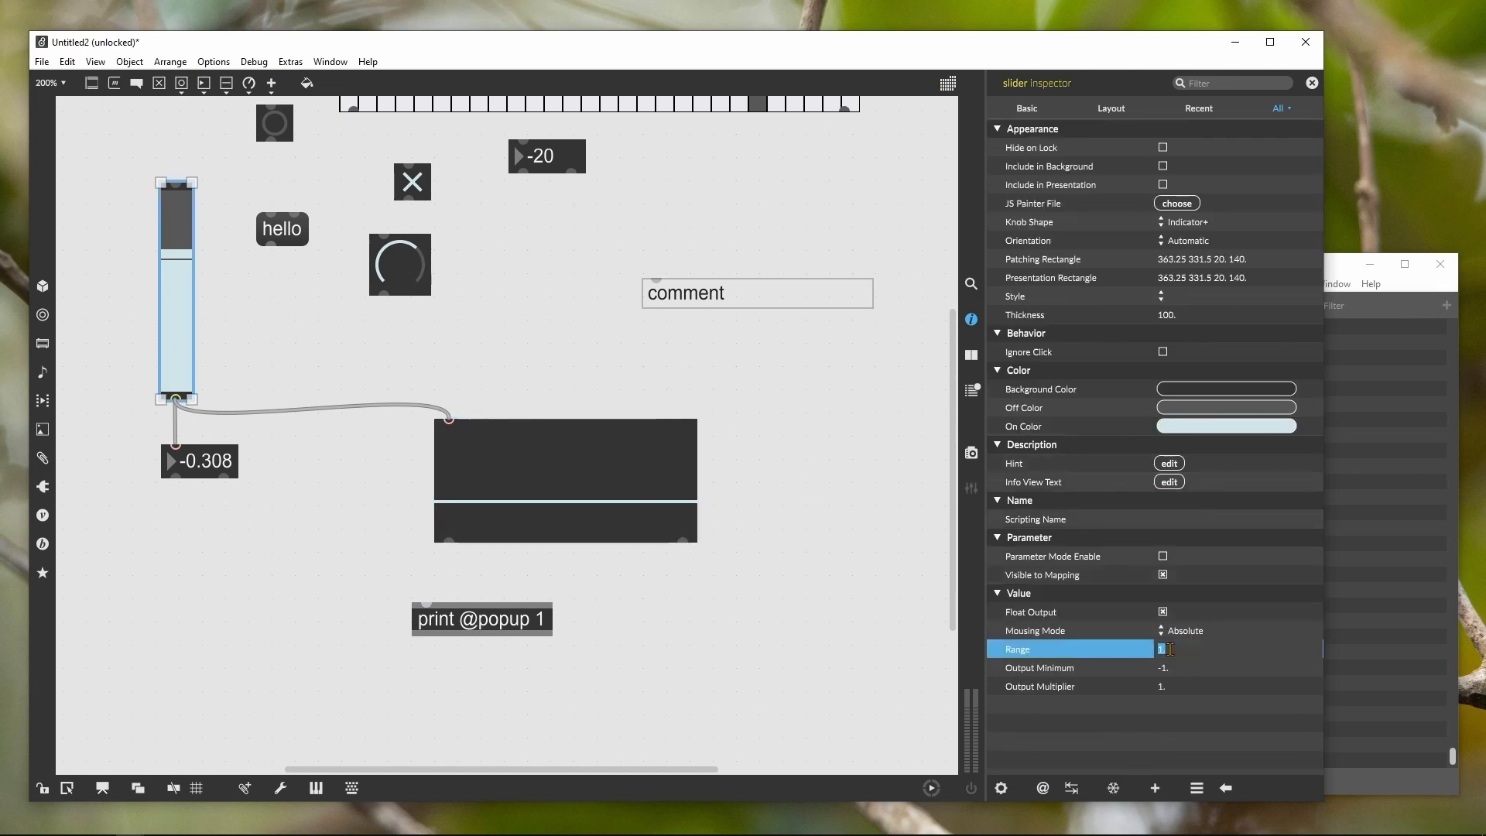
text(2)
Lock the patch and test several values on both the vertical slider and the multislider
click(860, 486)
key(ctrl+e)
mouse_move(178, 325)
mouse_down()
mouse_move(178, 188)
mouse_move(178, 394)
mouse_move(178, 192)
mouse_move(177, 301)
mouse_up()
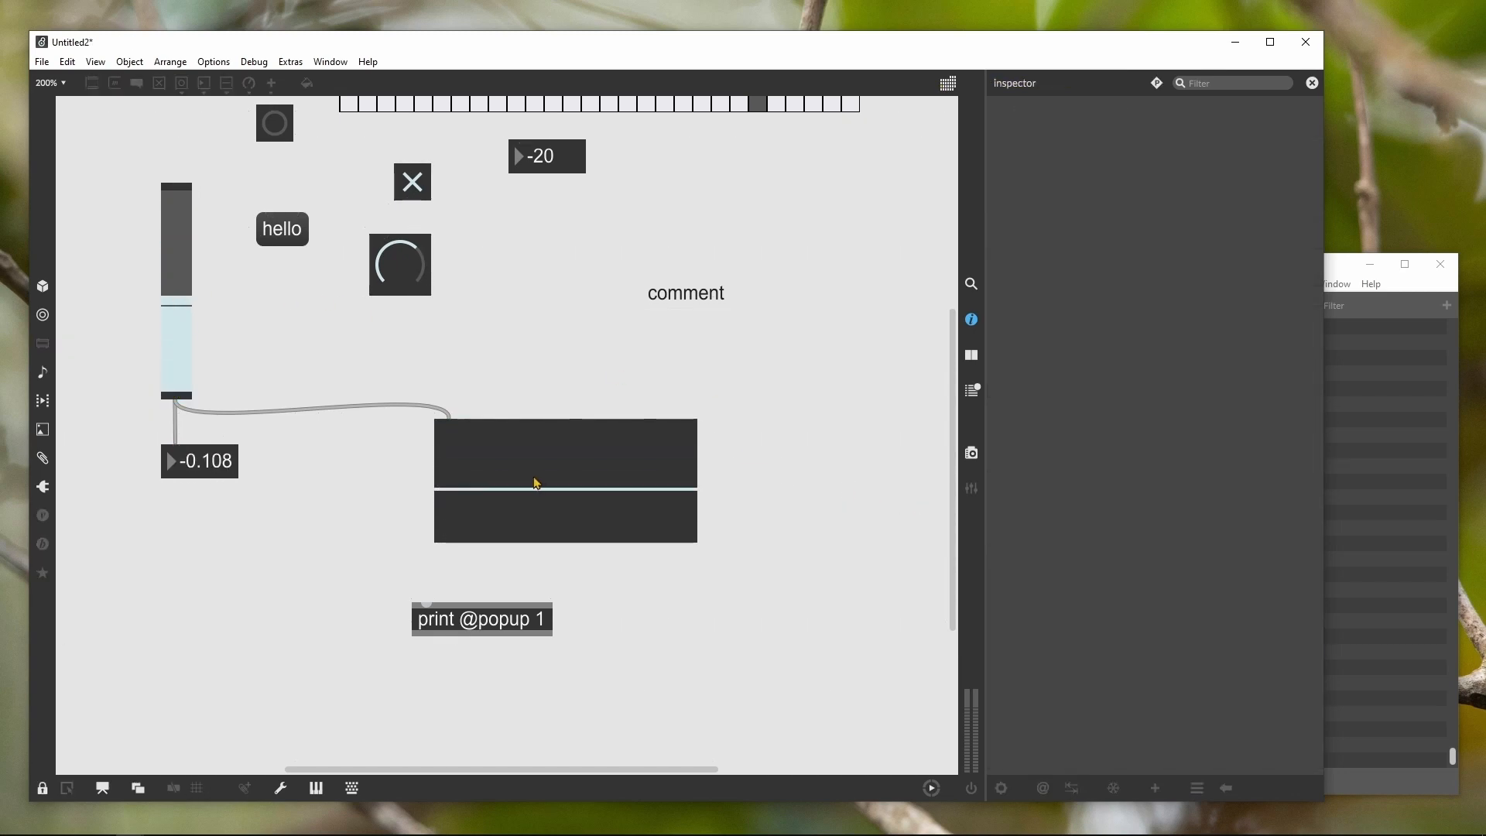
drag(536, 483, 573, 488)
mouse_move(184, 304)
mouse_down()
mouse_move(184, 347)
mouse_move(184, 320)
mouse_up()
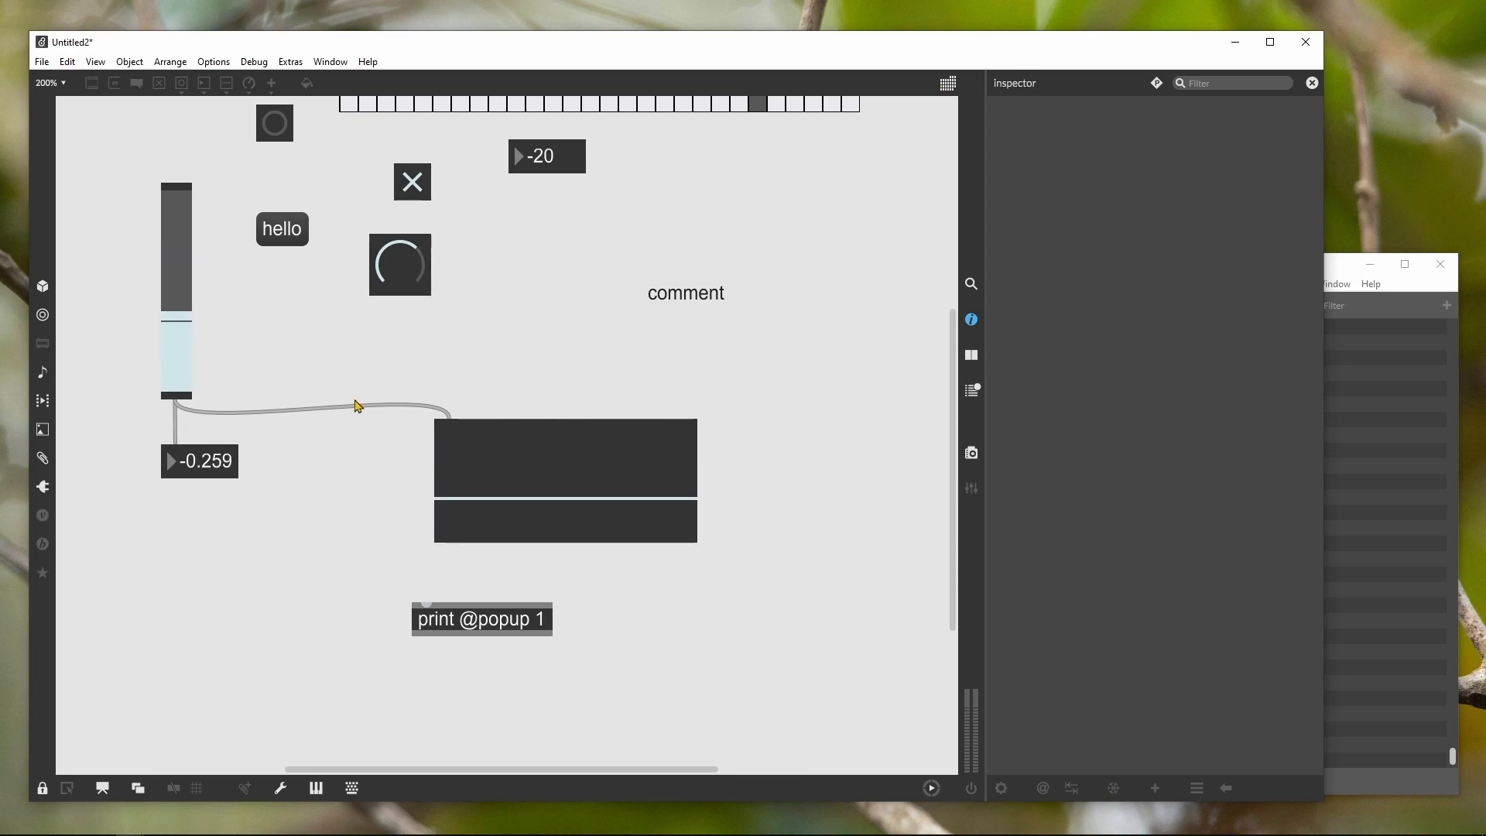
click(494, 440)
Set the multislider's slider style to Point Scroll and test it with the vertical slider in the locked patch
key(ctrl+e)
click(591, 504)
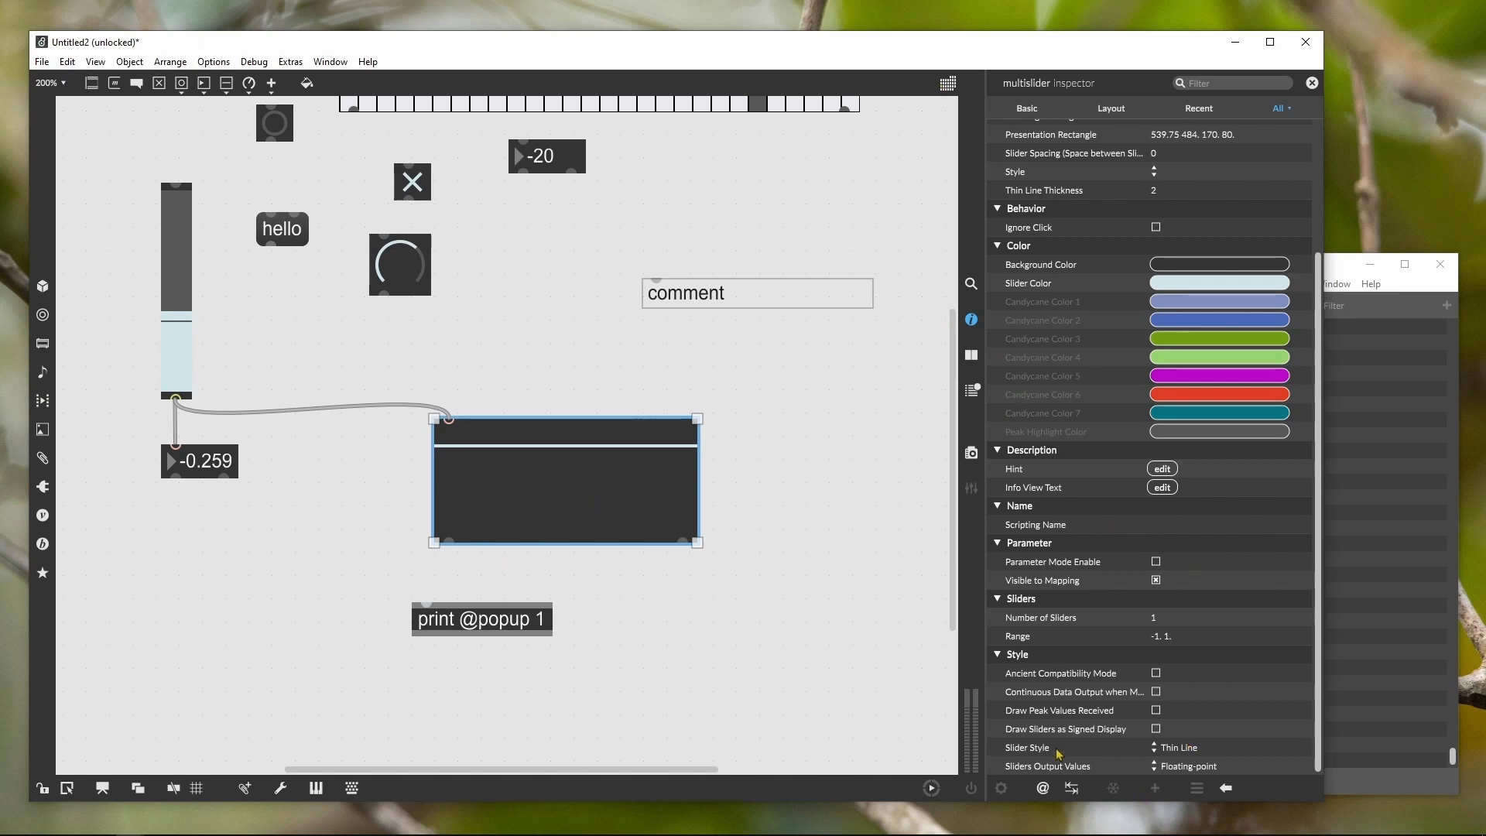
click(1155, 749)
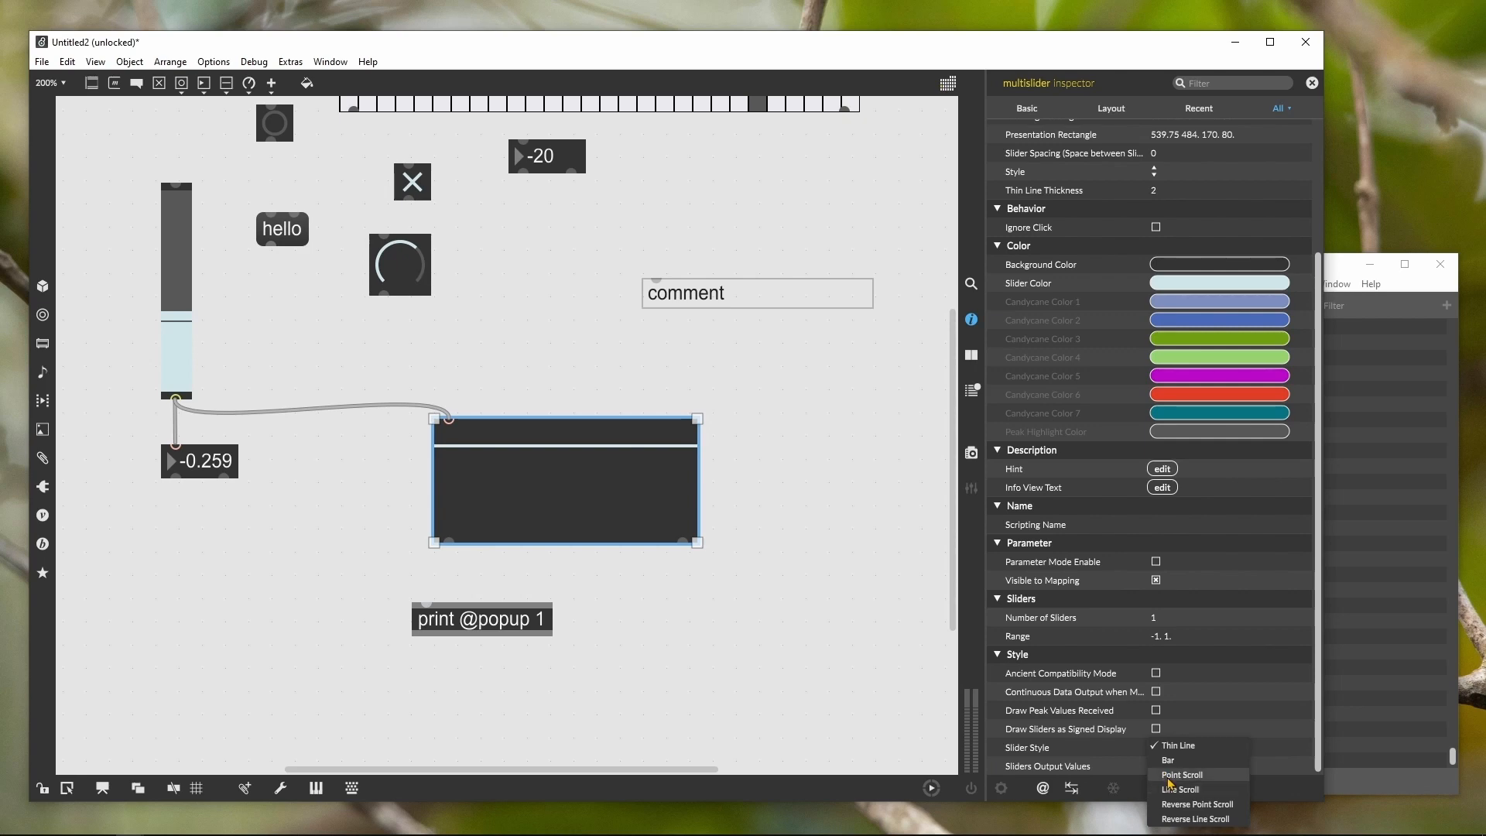
click(1170, 775)
click(868, 516)
key(ctrl+e)
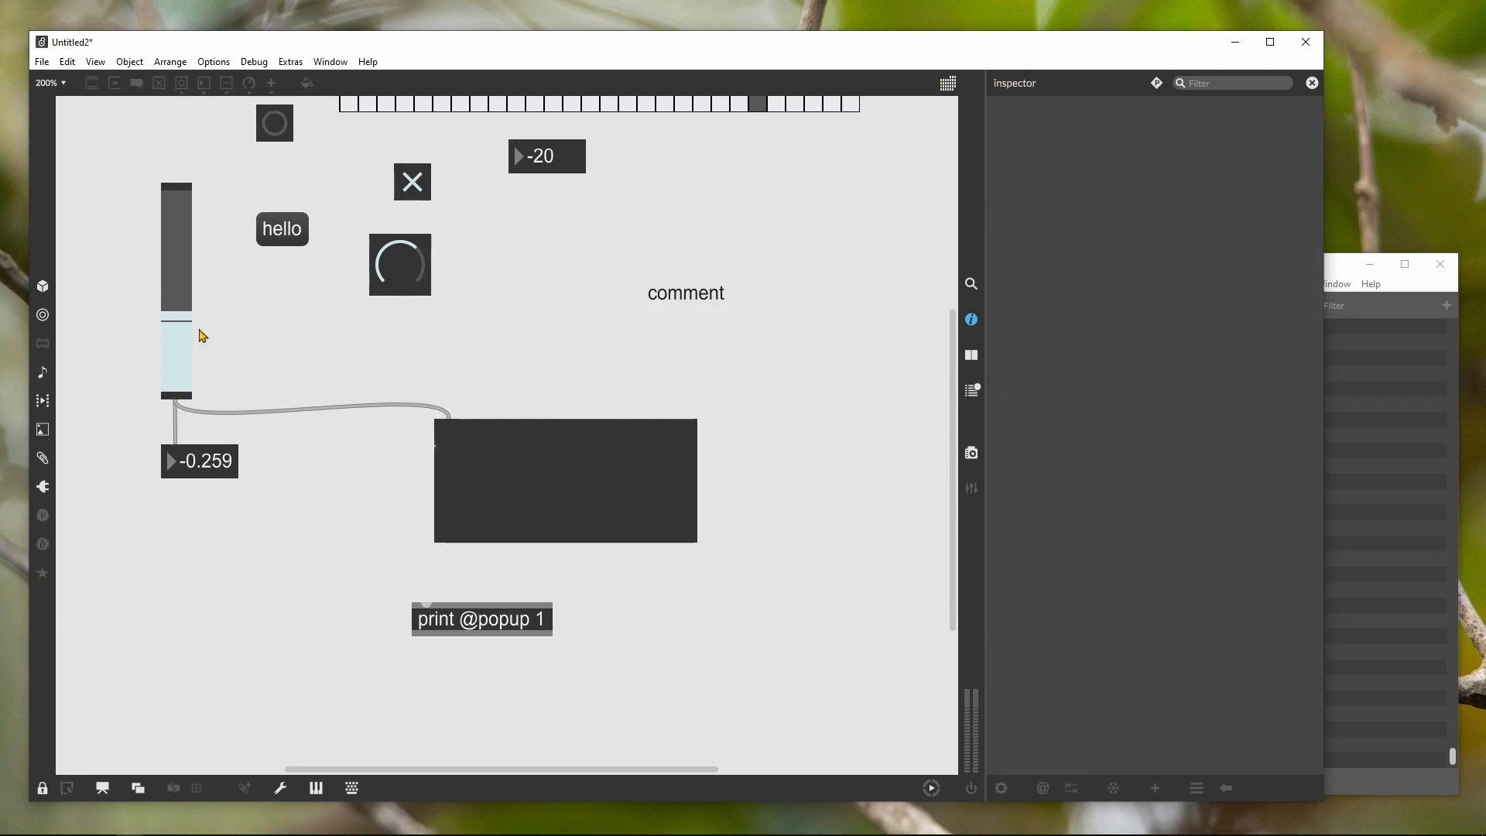
drag(162, 308, 166, 339)
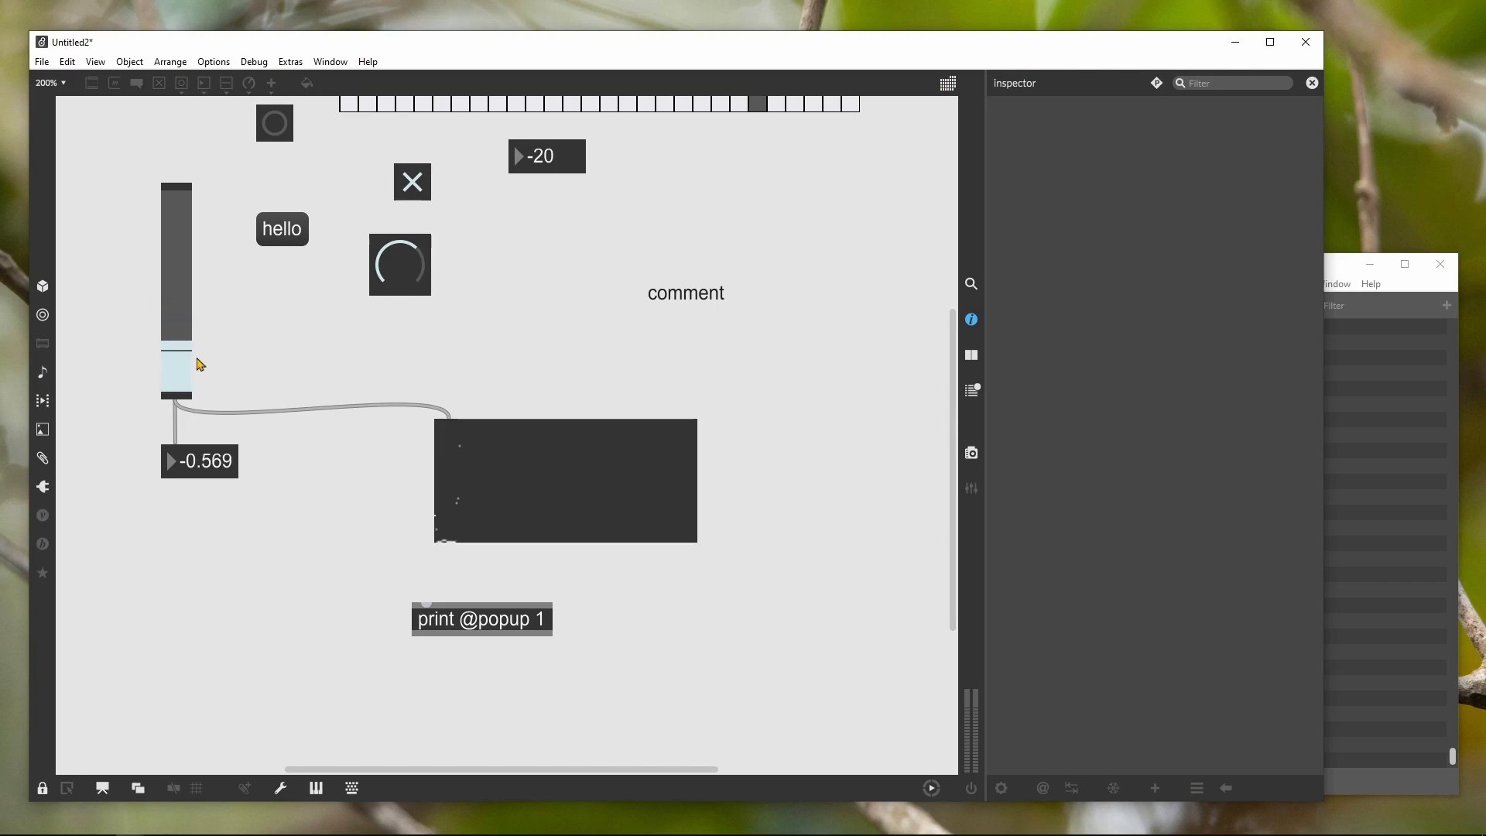
Move the vertical slider closer to the multislider, and align and enlarge the multislider beside it to about 173 by 140
key(ctrl+e)
drag(195, 285, 359, 421)
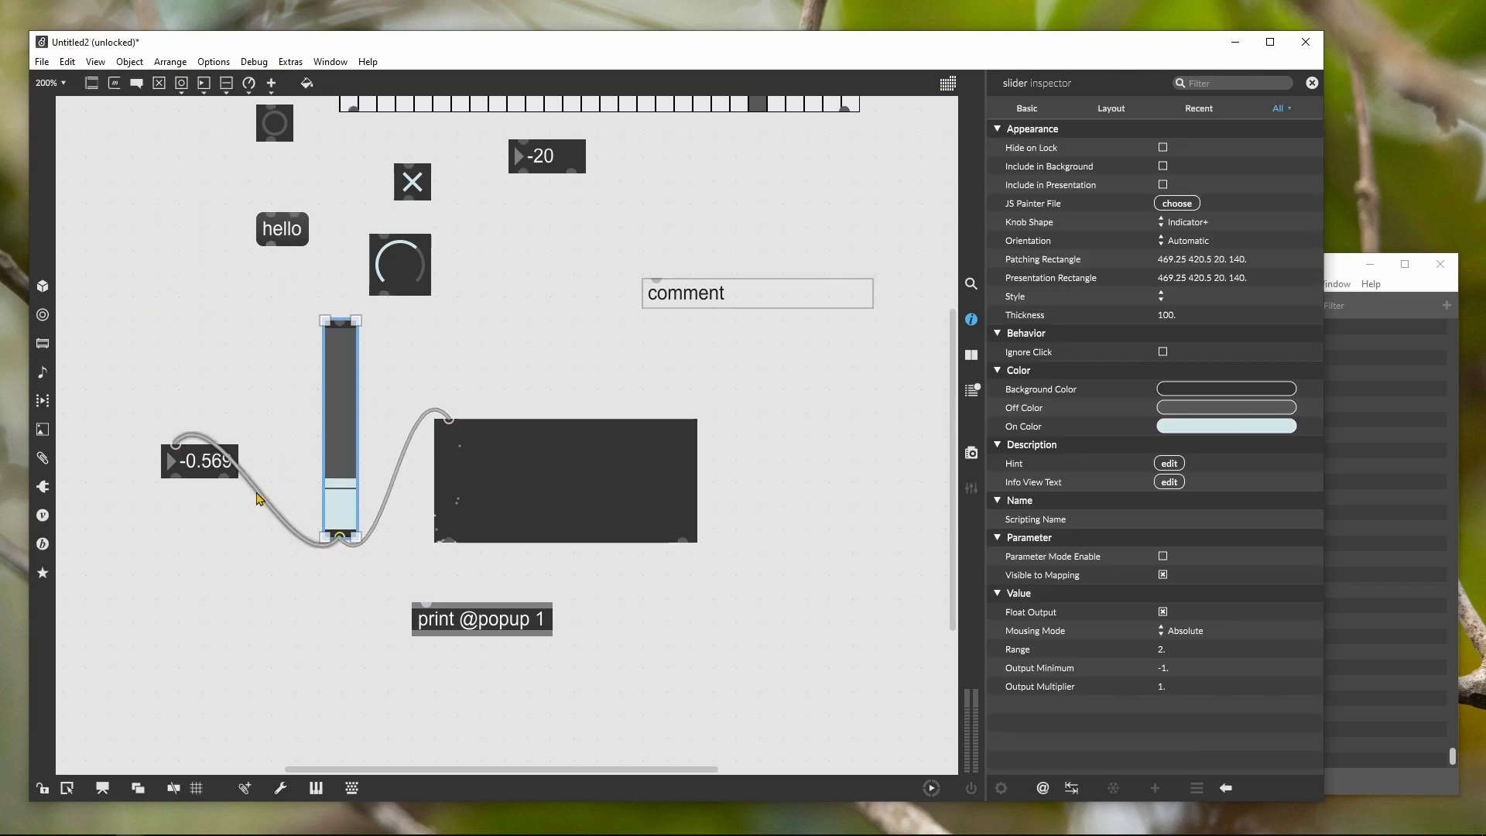
drag(471, 508, 384, 537)
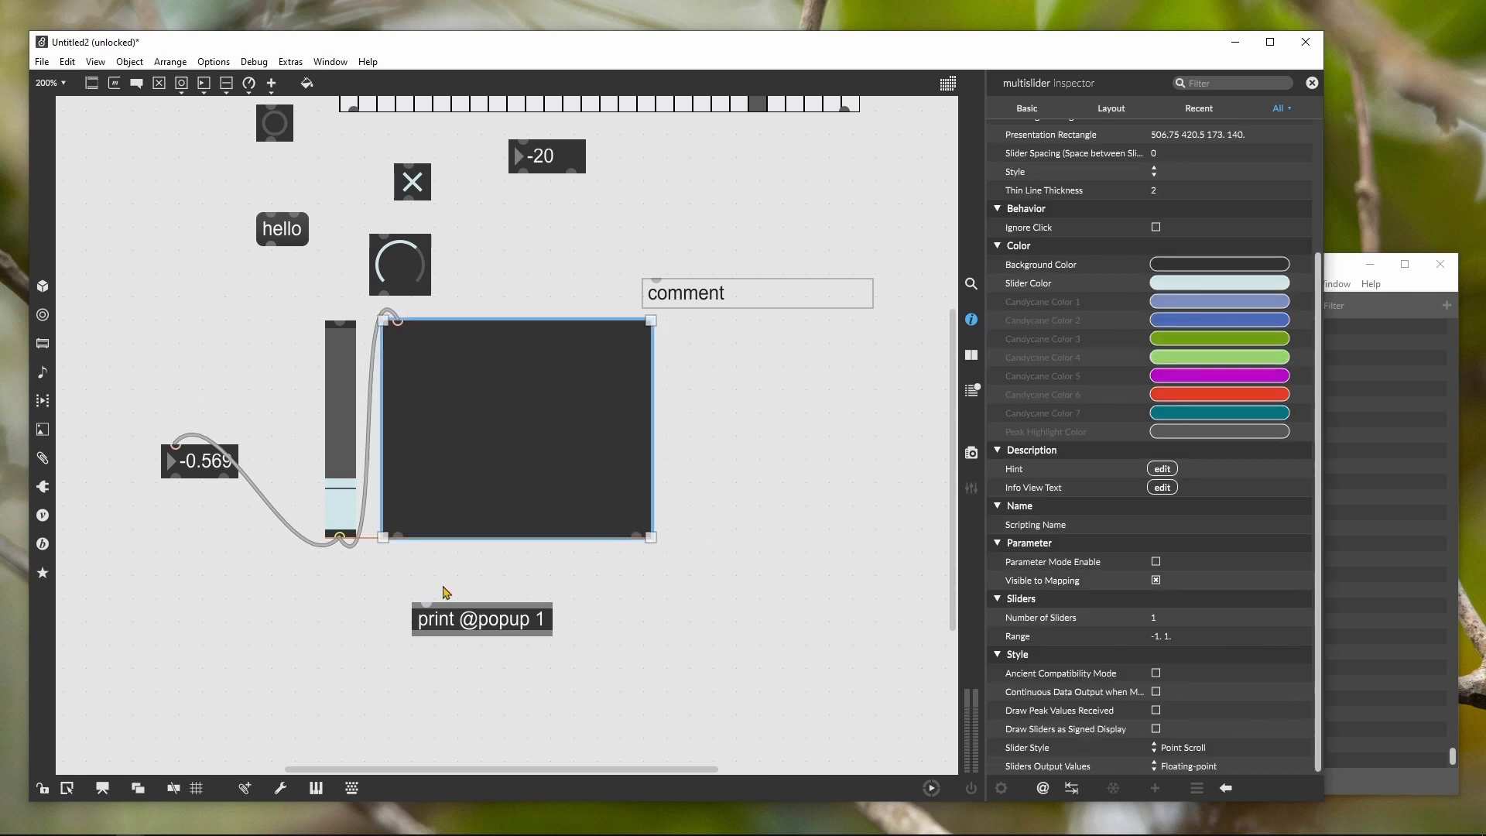
Lock the patch and sweep the vertical slider up and down to plot its scrolling value history in the multislider
click(430, 555)
key(ctrl+e)
mouse_move(341, 485)
mouse_down()
mouse_move(341, 360)
mouse_move(340, 513)
mouse_move(341, 328)
mouse_move(341, 509)
mouse_move(340, 327)
mouse_move(345, 487)
mouse_move(345, 387)
mouse_move(345, 432)
mouse_move(409, 432)
mouse_move(629, 501)
mouse_up()
Shrink the multislider to about 164 by 58, reposition it, and delete the patch cord from the vertical slider to it
key(ctrl+e)
click(481, 442)
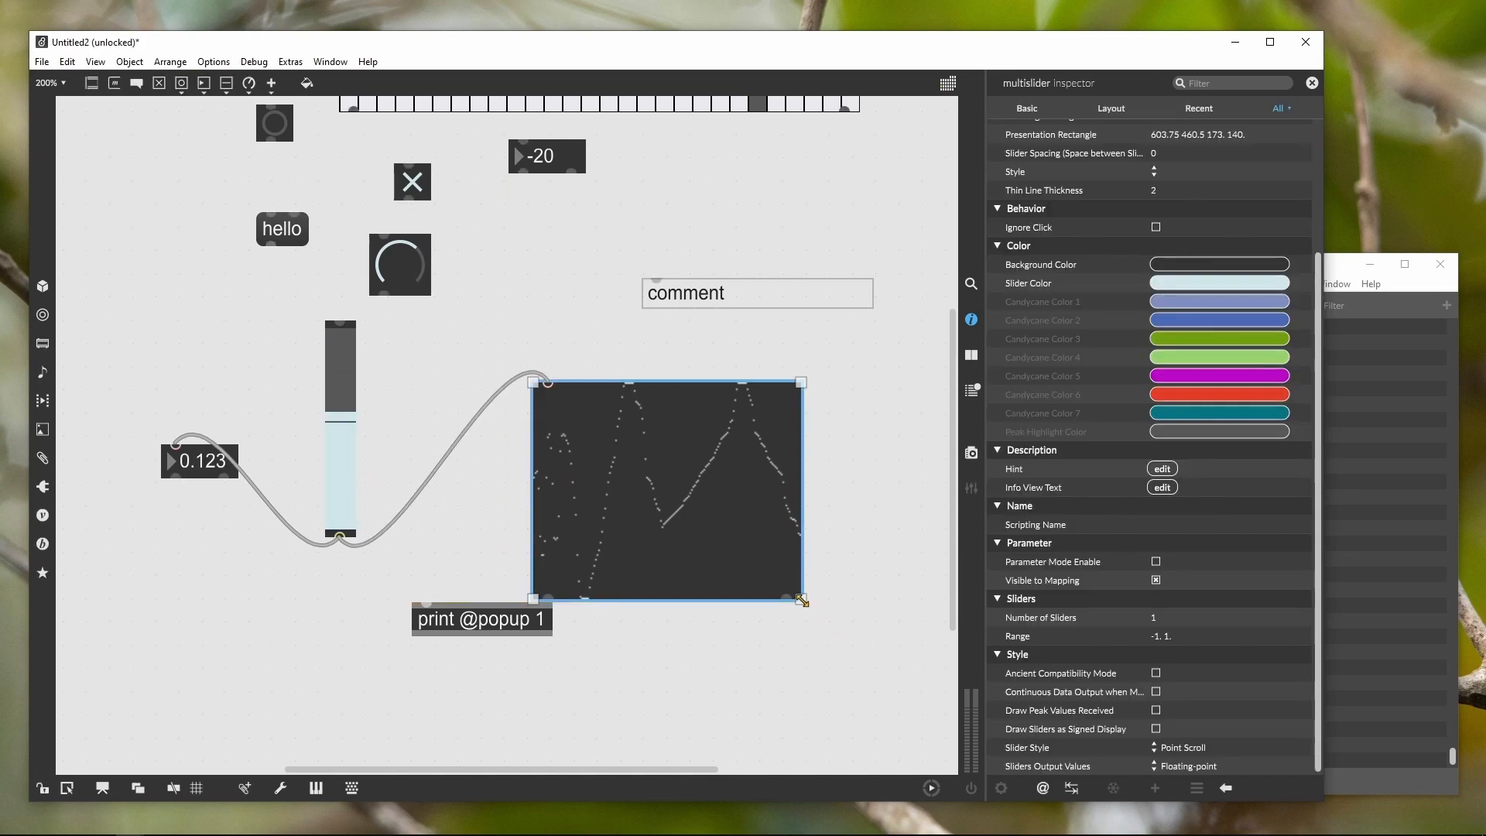
drag(804, 604, 788, 473)
drag(683, 426, 722, 510)
click(531, 348)
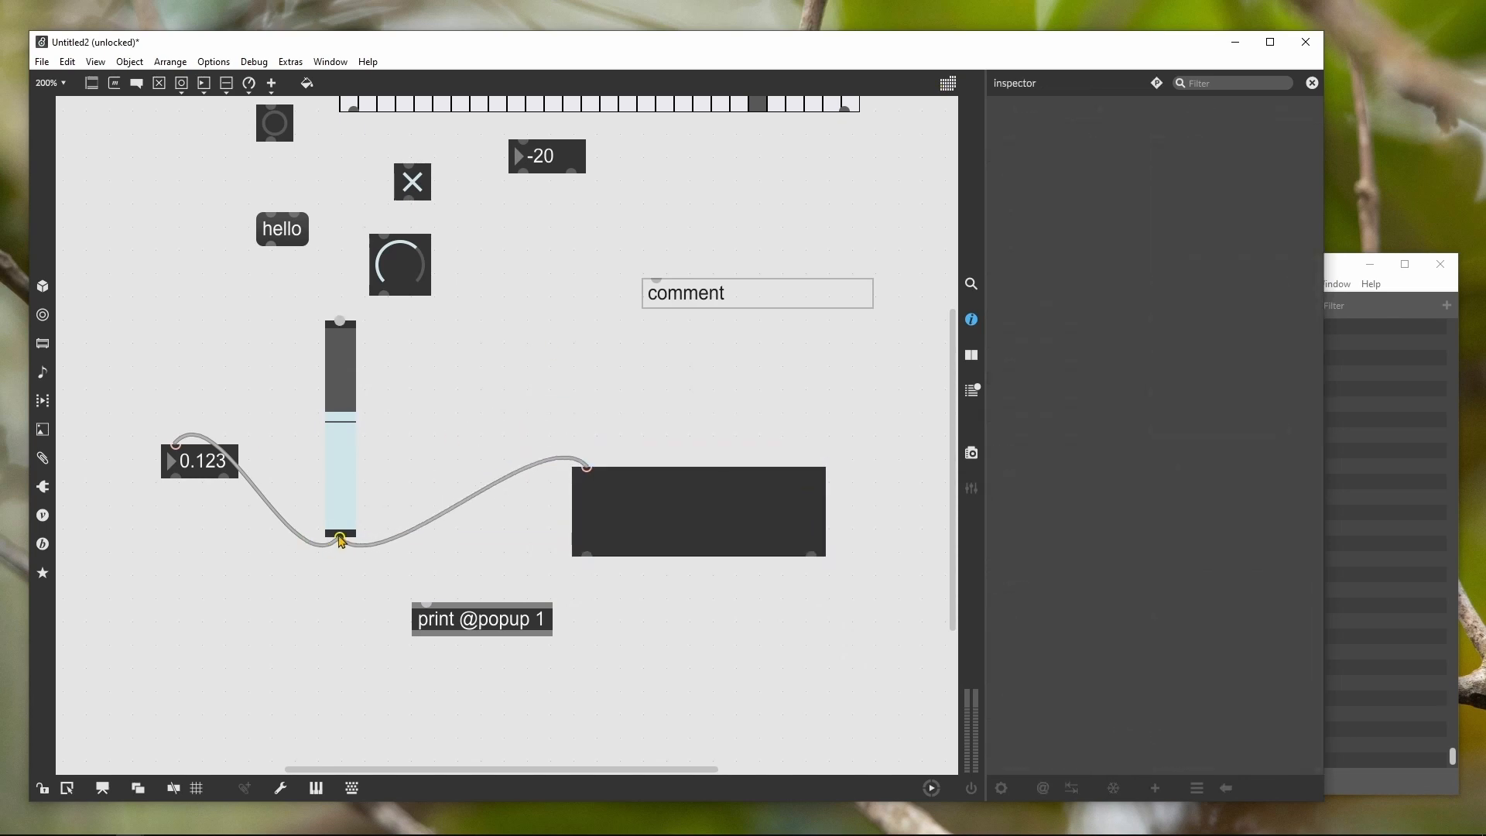
click(453, 514)
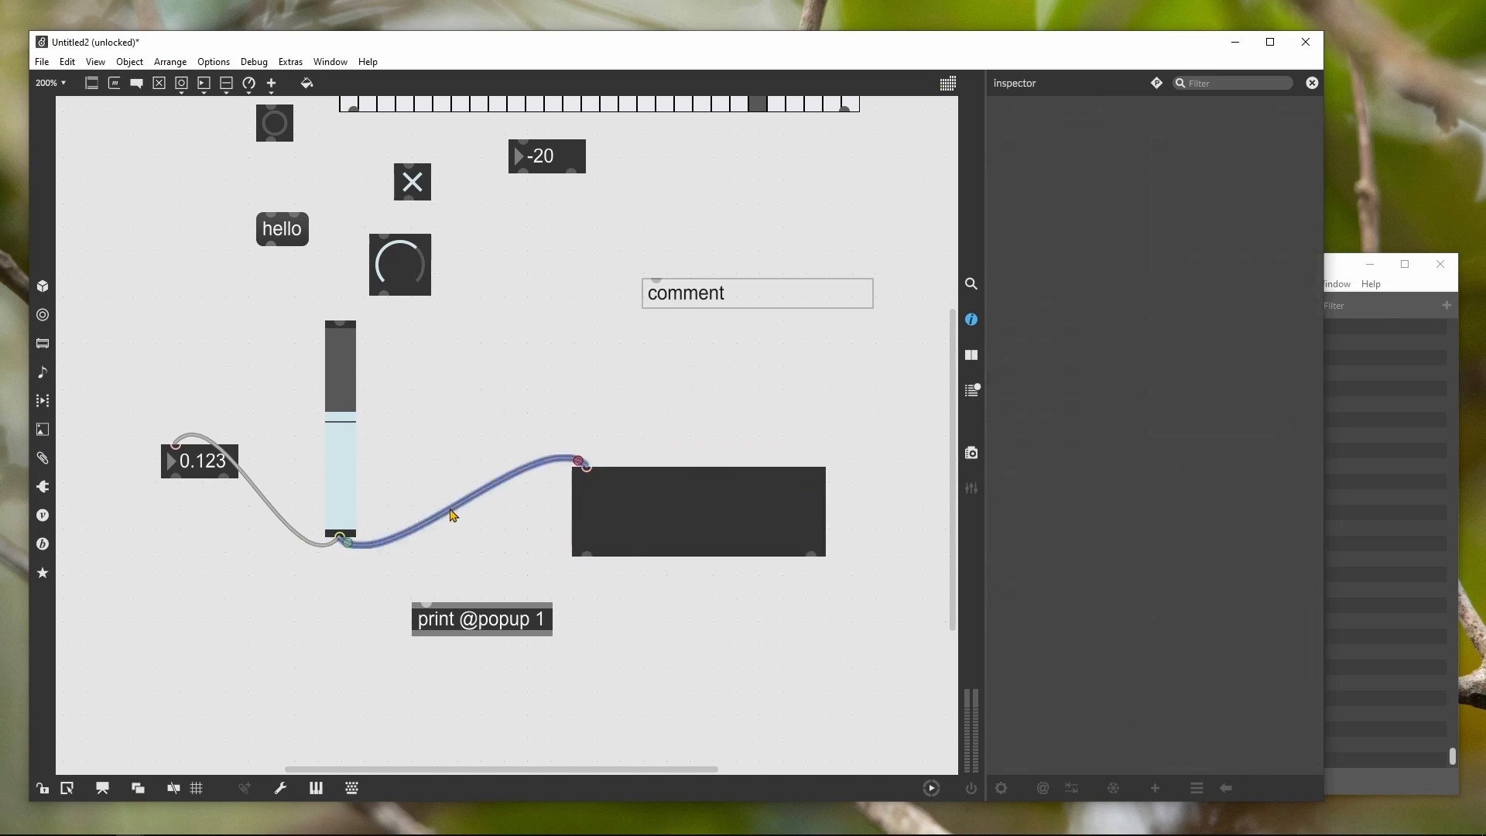
key(Delete)
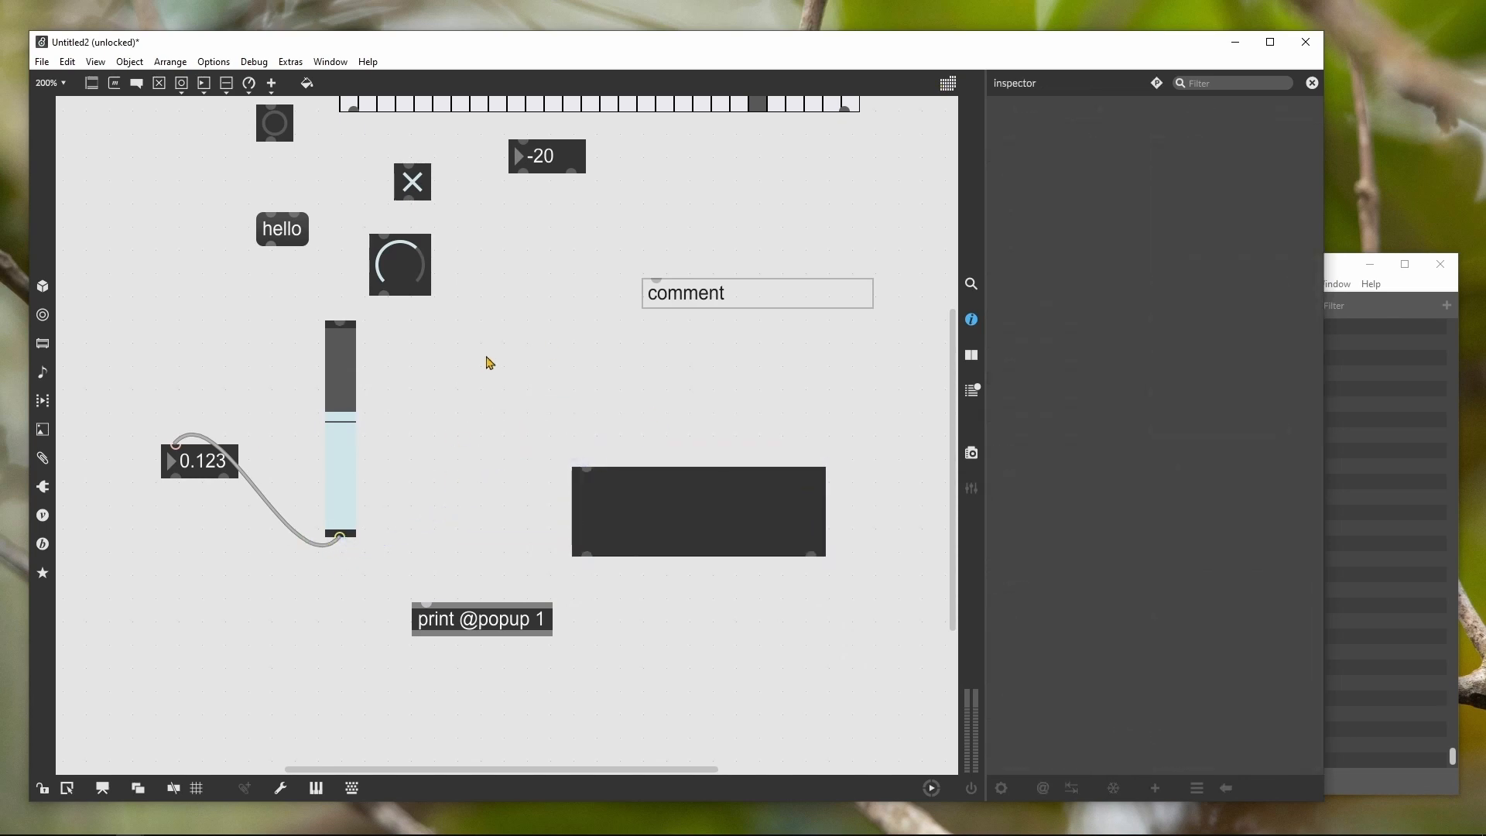
Add a message box containing the list 0.25 0.5 0.75 1. -0.25 above the multislider
key(m)
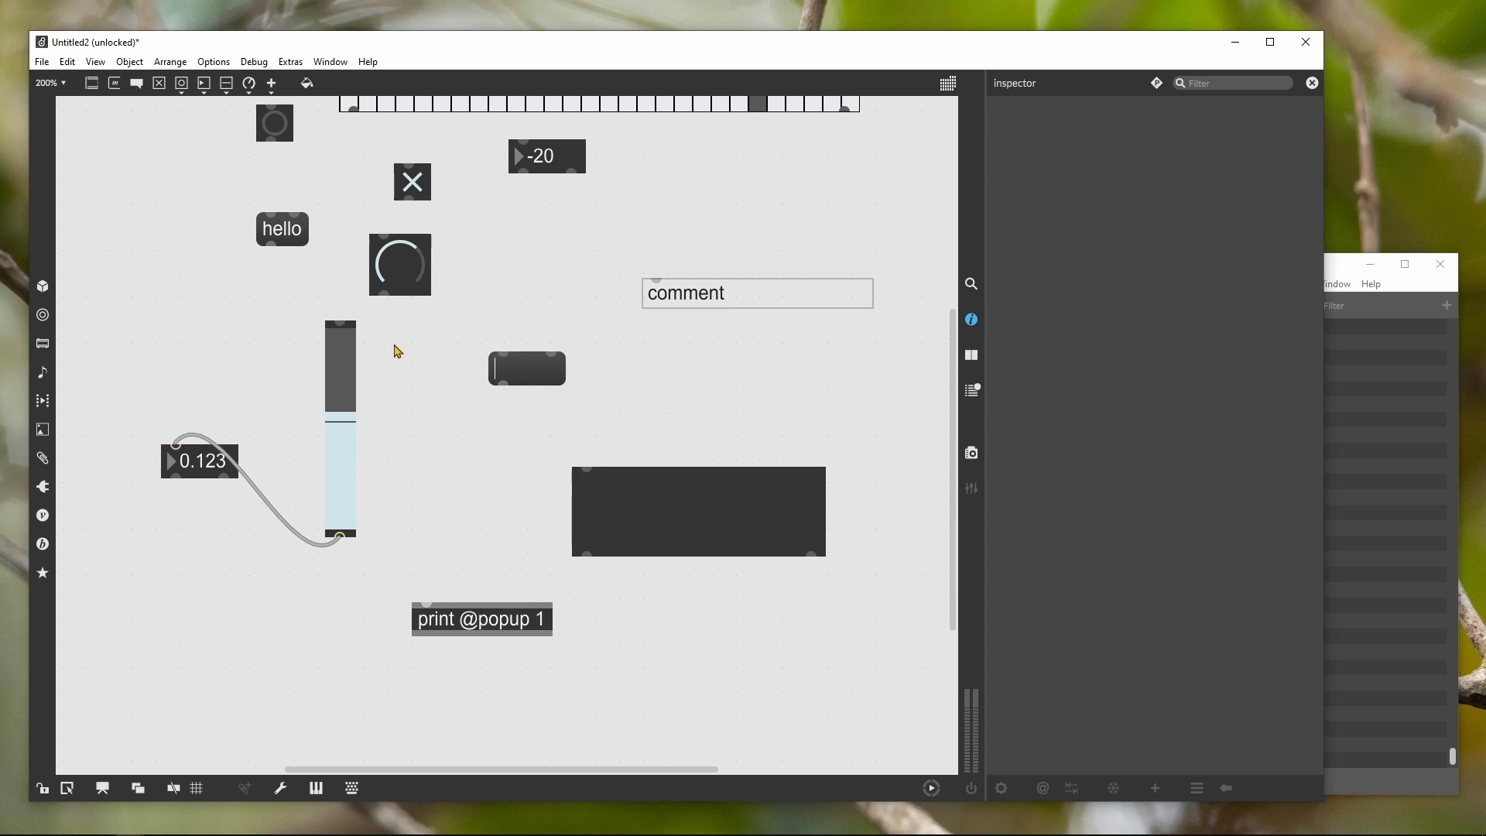
text(0.25 0.5 0.)
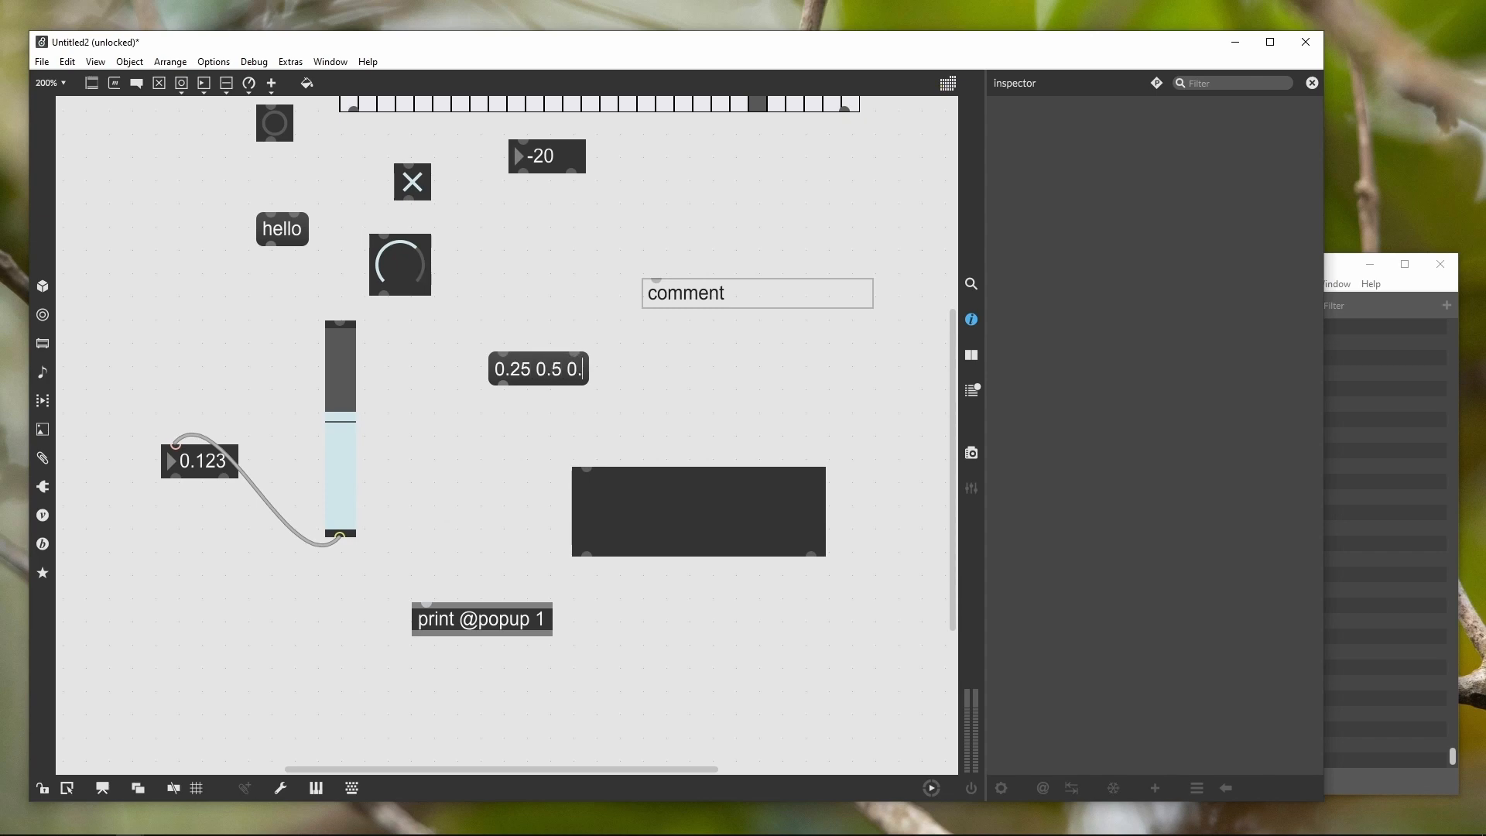
text(75 1.)
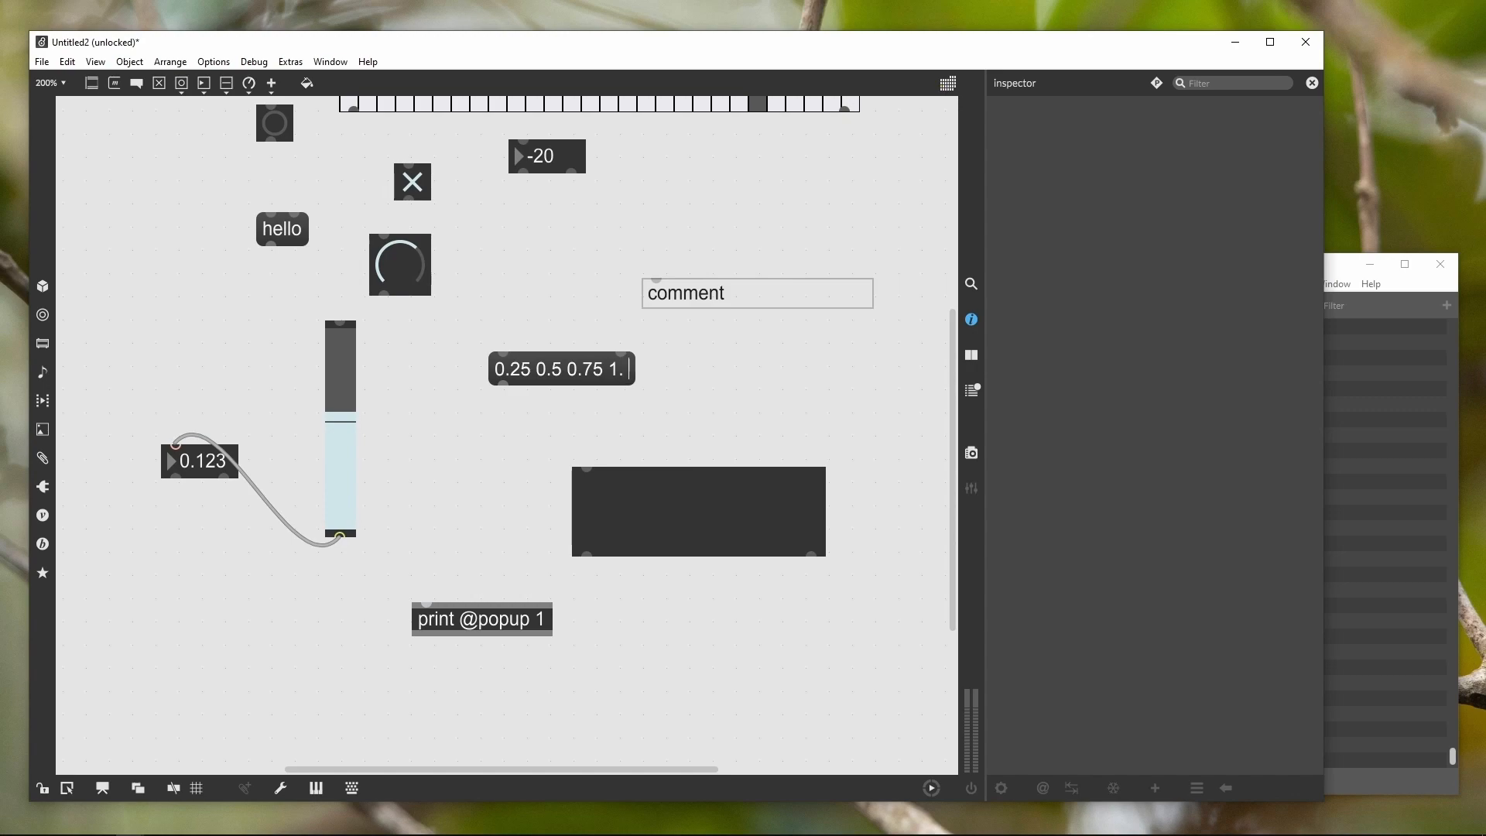
text( -0.25)
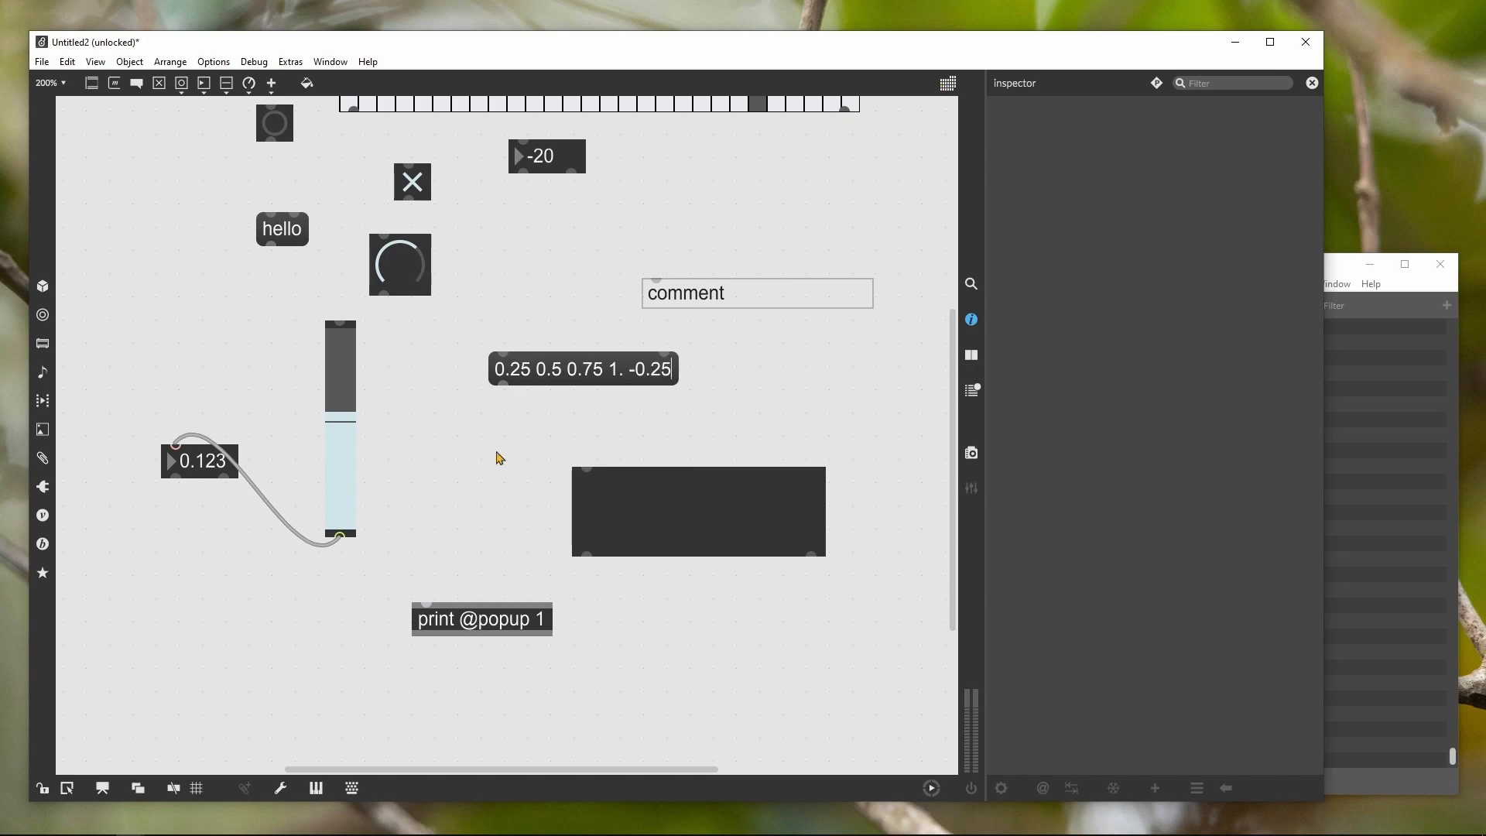
click(500, 457)
Connect the list message to the multislider's inlet, align it directly above, and send the list in the locked patch
drag(502, 385, 587, 468)
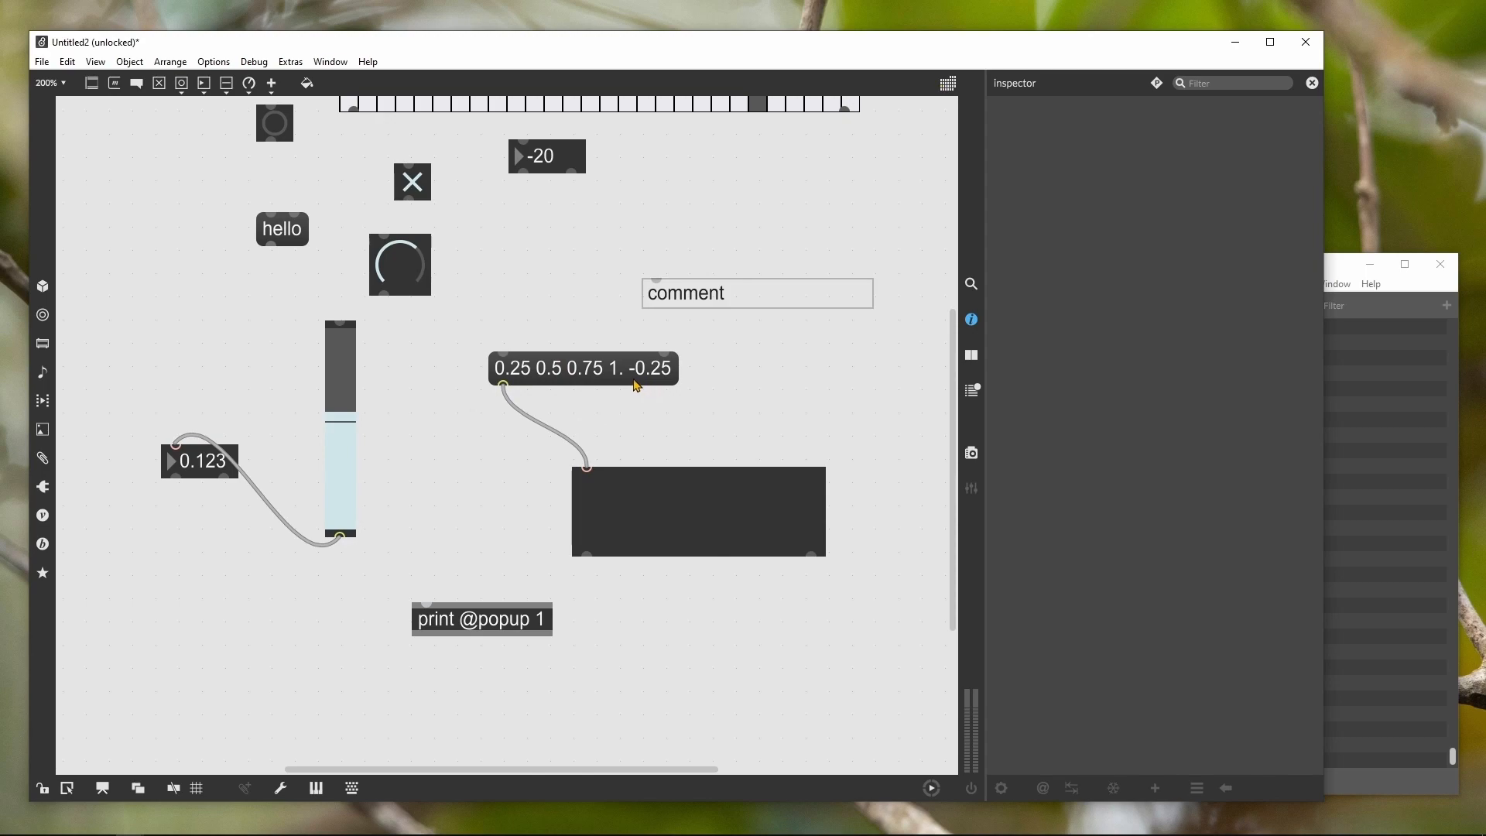
drag(584, 382, 668, 401)
key(ctrl+e)
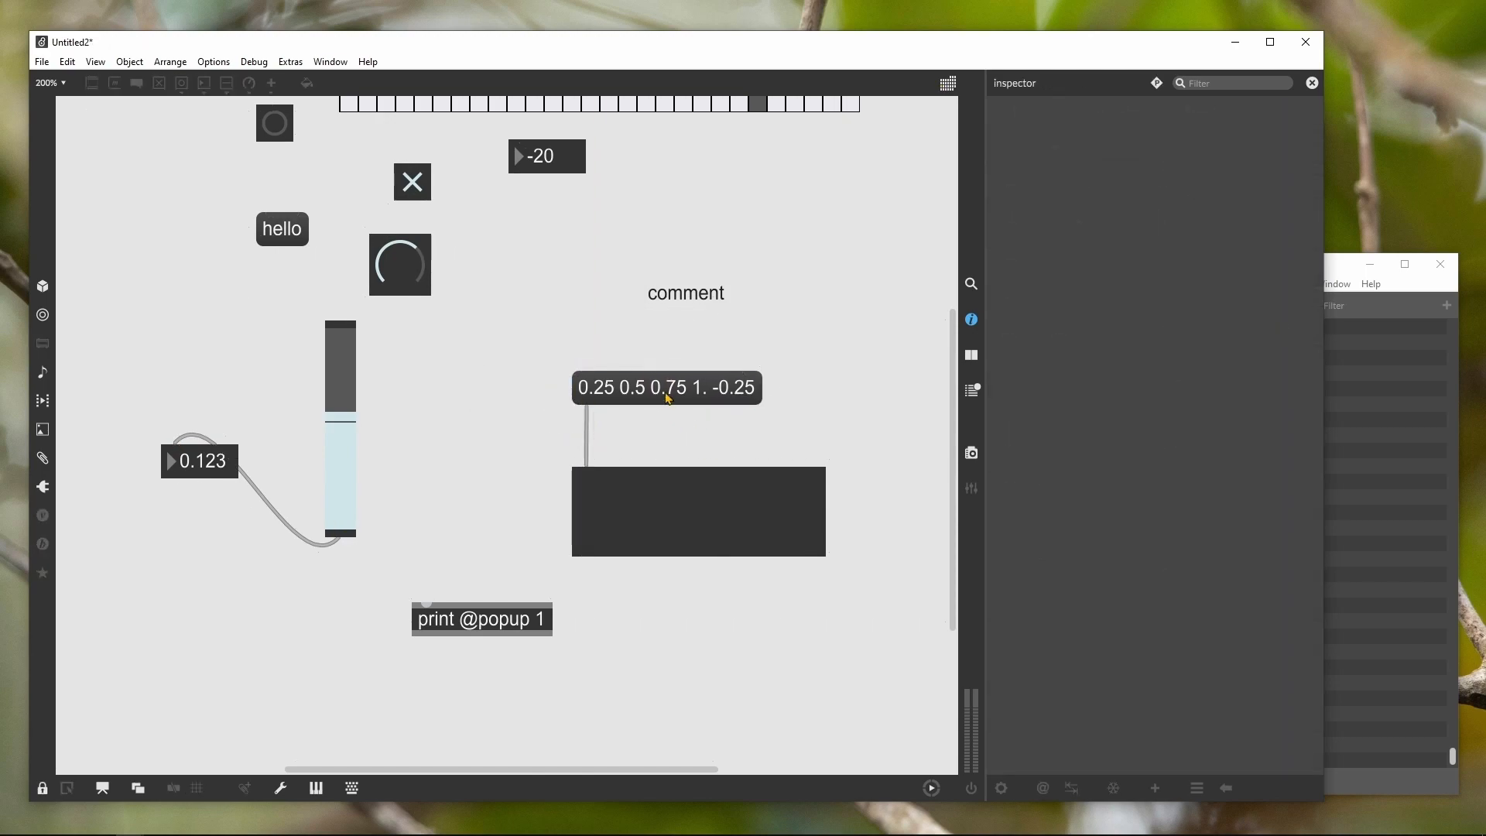
Set the multislider's slider style to Thin Line, and send the list message to it in the locked patch
key(ctrl+e)
click(663, 515)
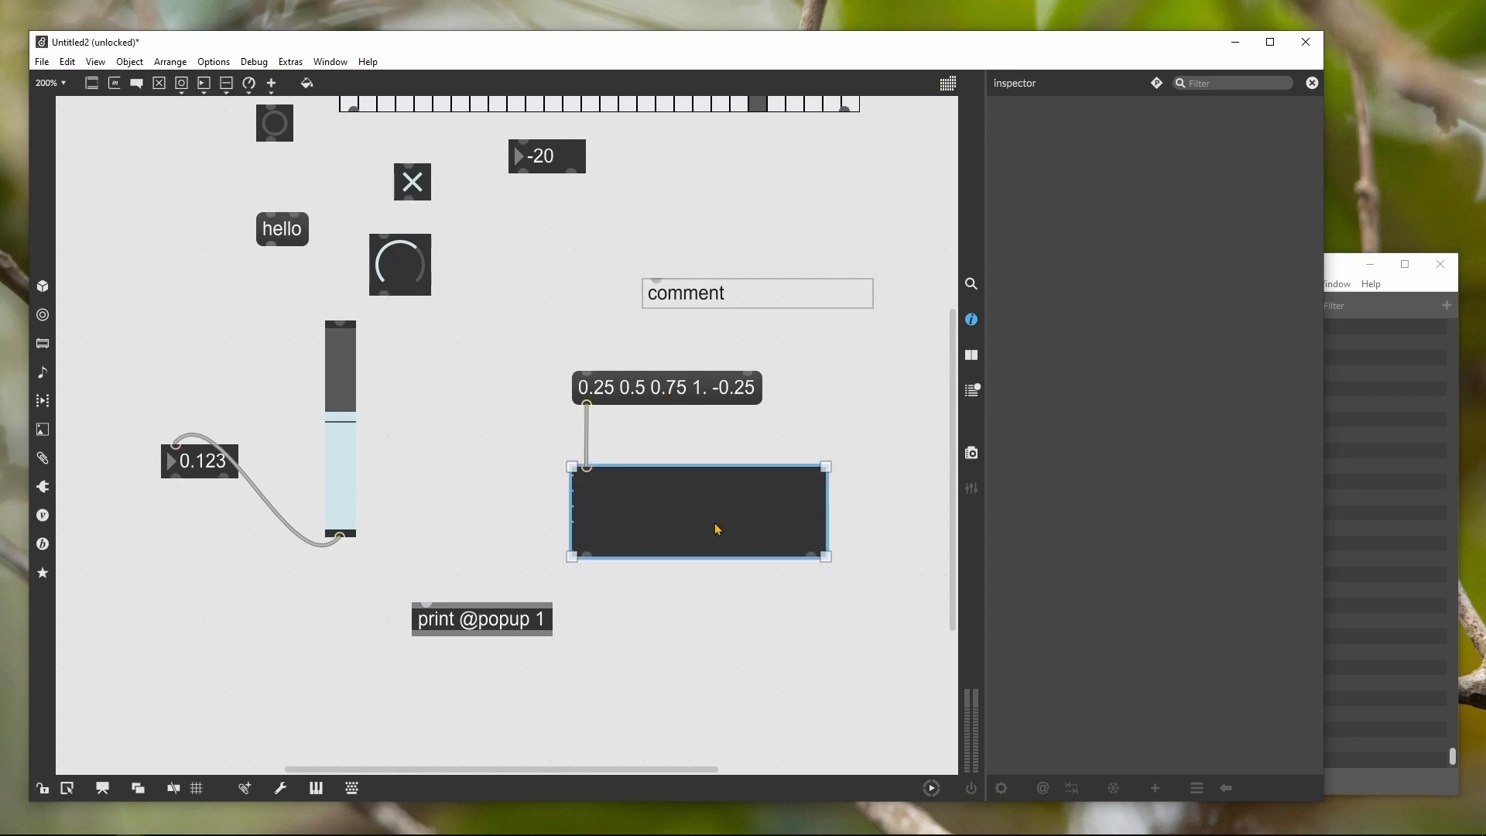
click(1156, 768)
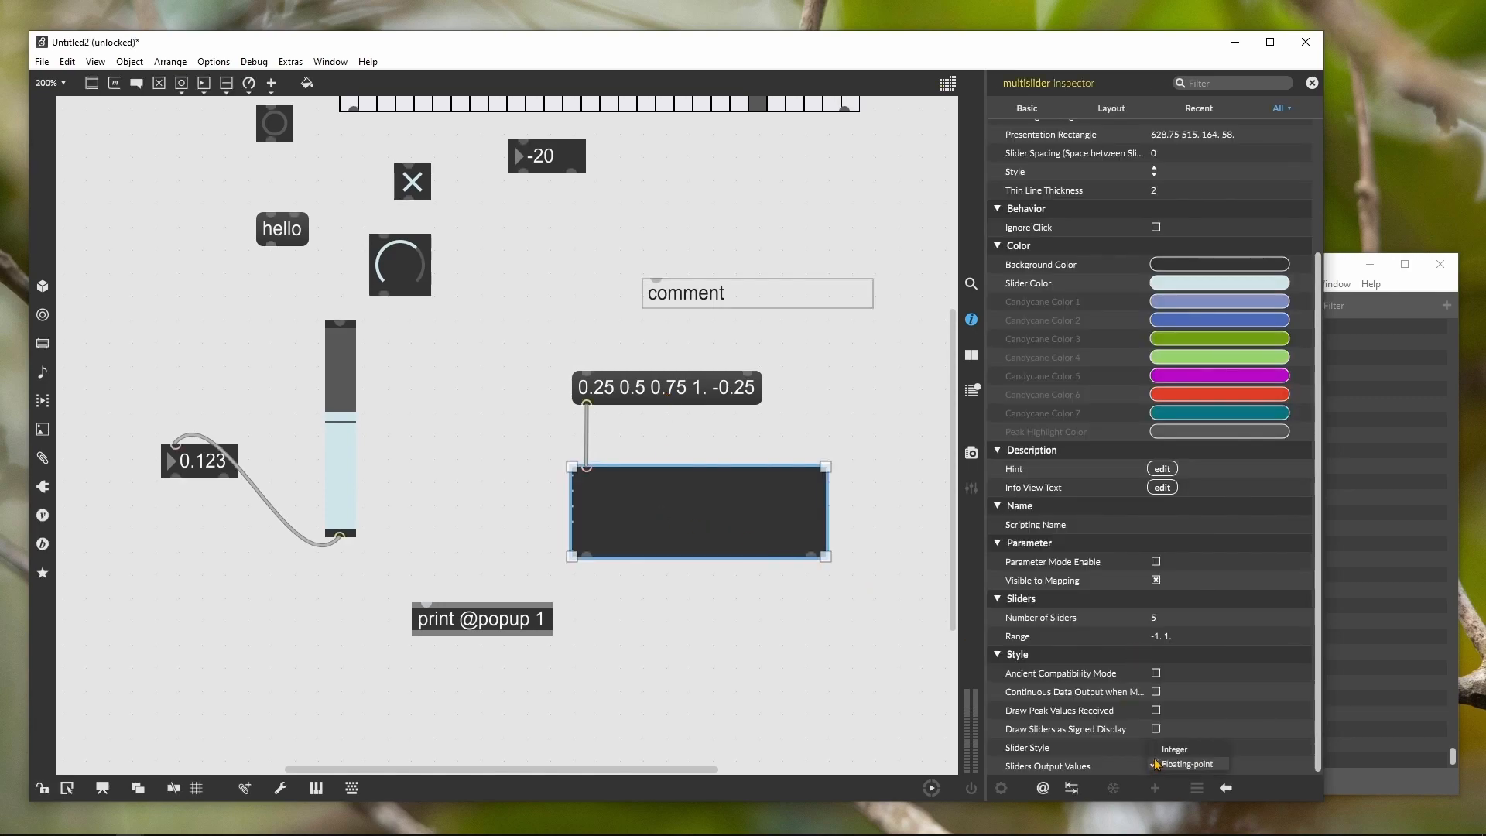
click(1157, 765)
click(1158, 748)
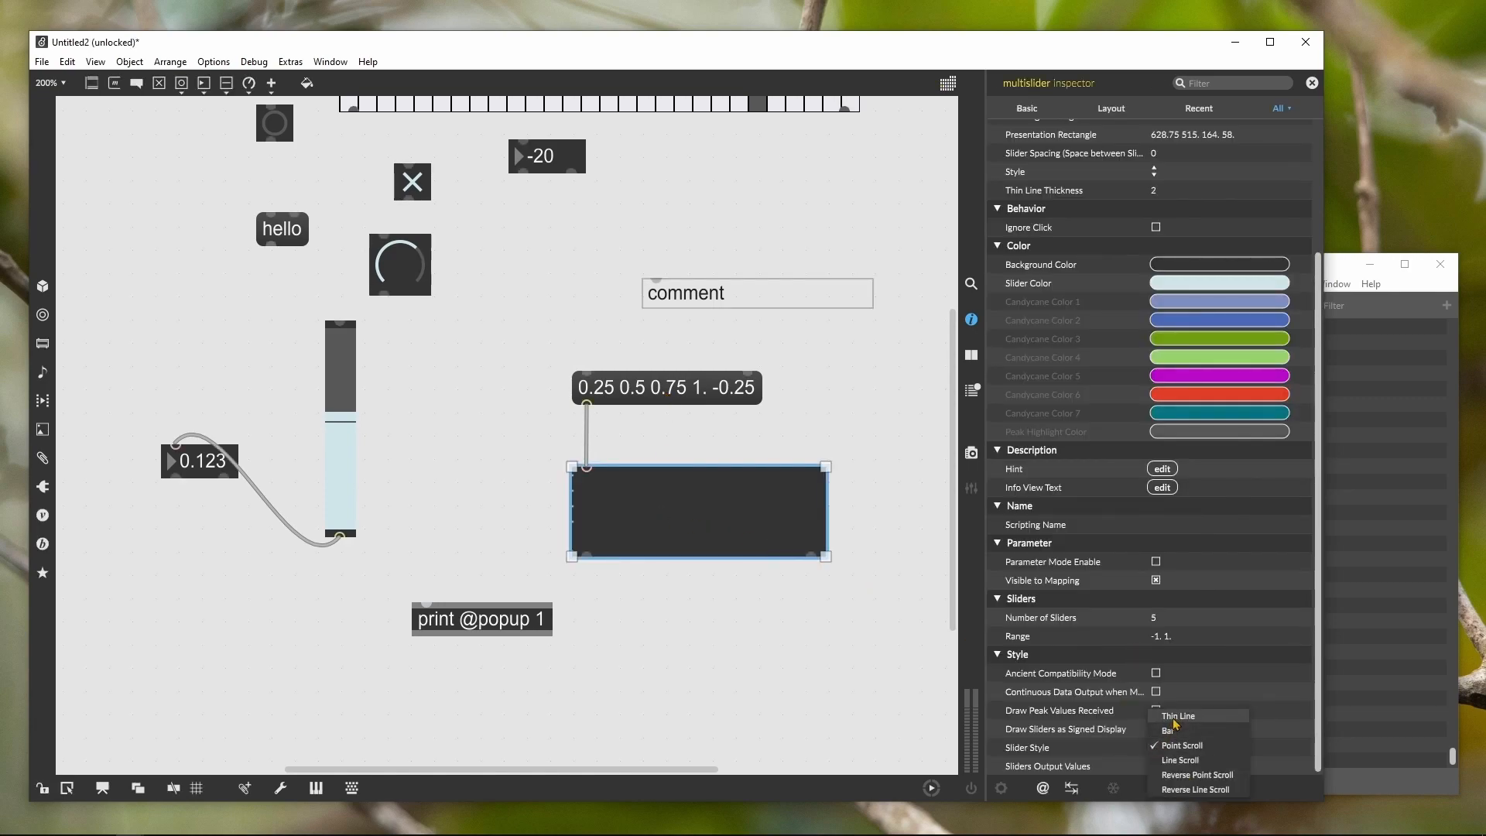
click(1174, 718)
click(846, 387)
key(ctrl+e)
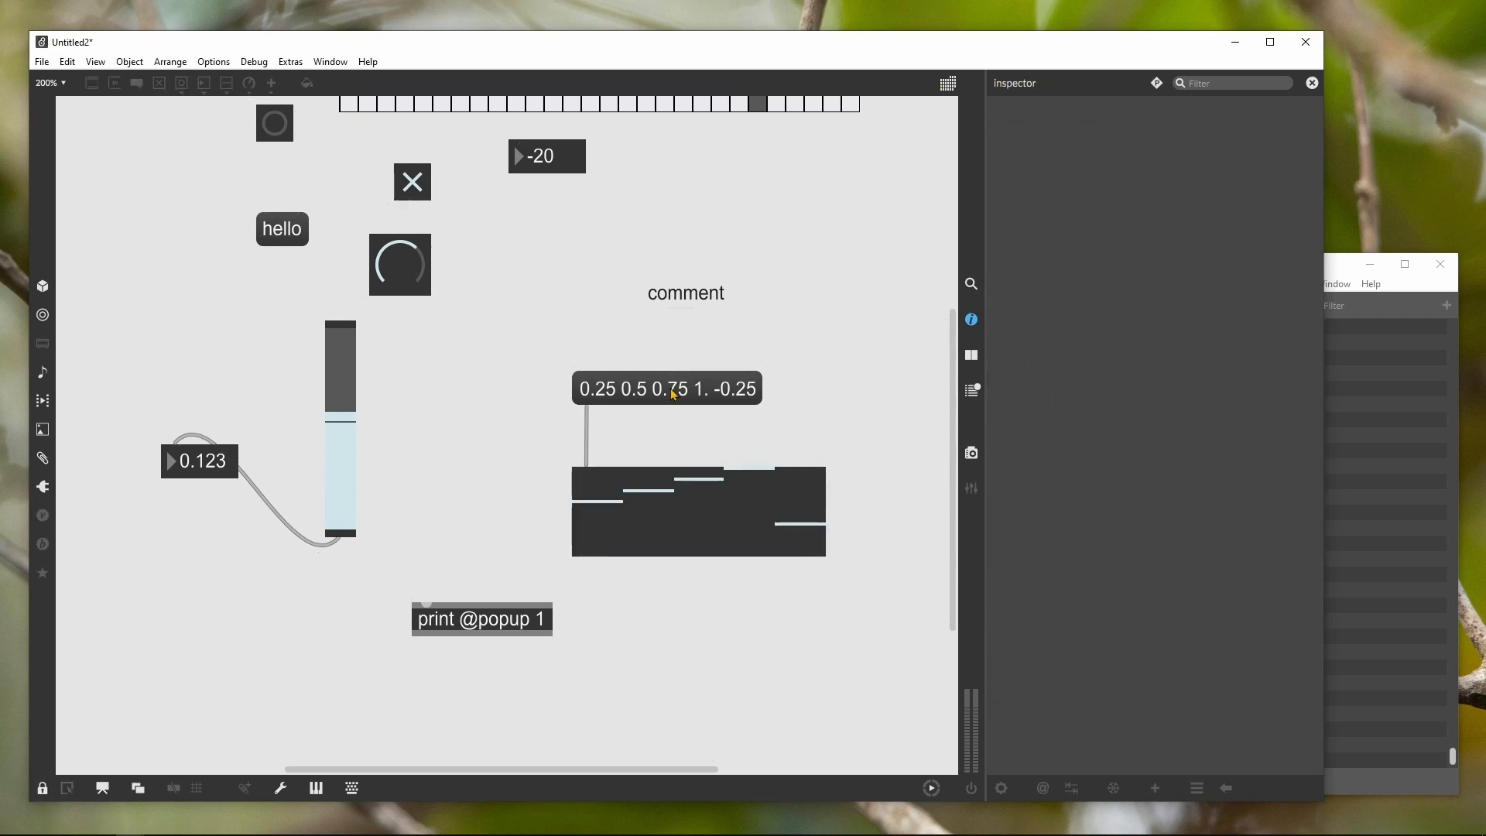
click(673, 394)
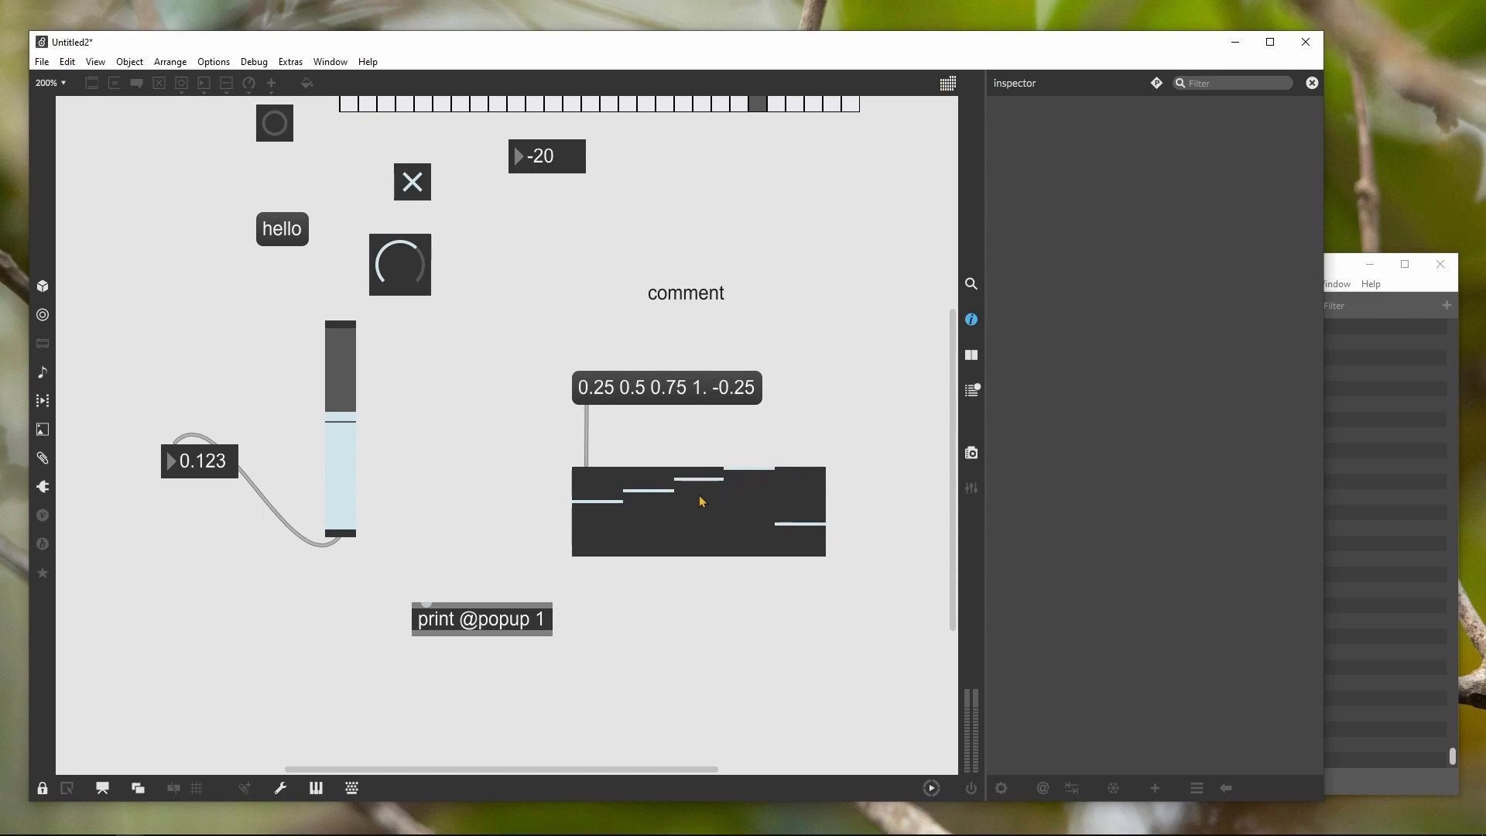
Set the multislider's slider style to Bar and lock the patch
key(ctrl+e)
click(751, 528)
click(1159, 751)
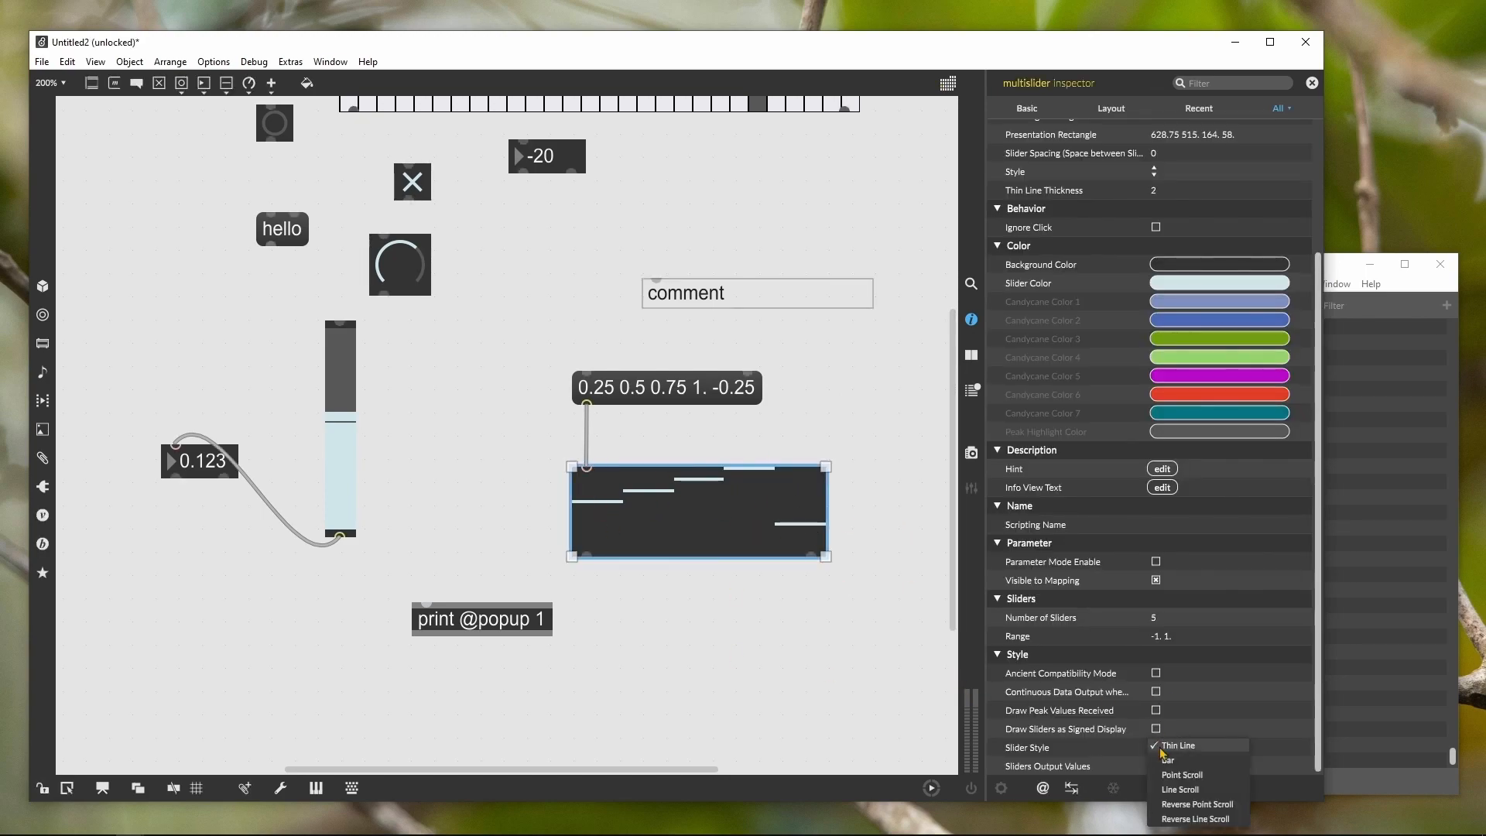
click(1170, 766)
click(806, 617)
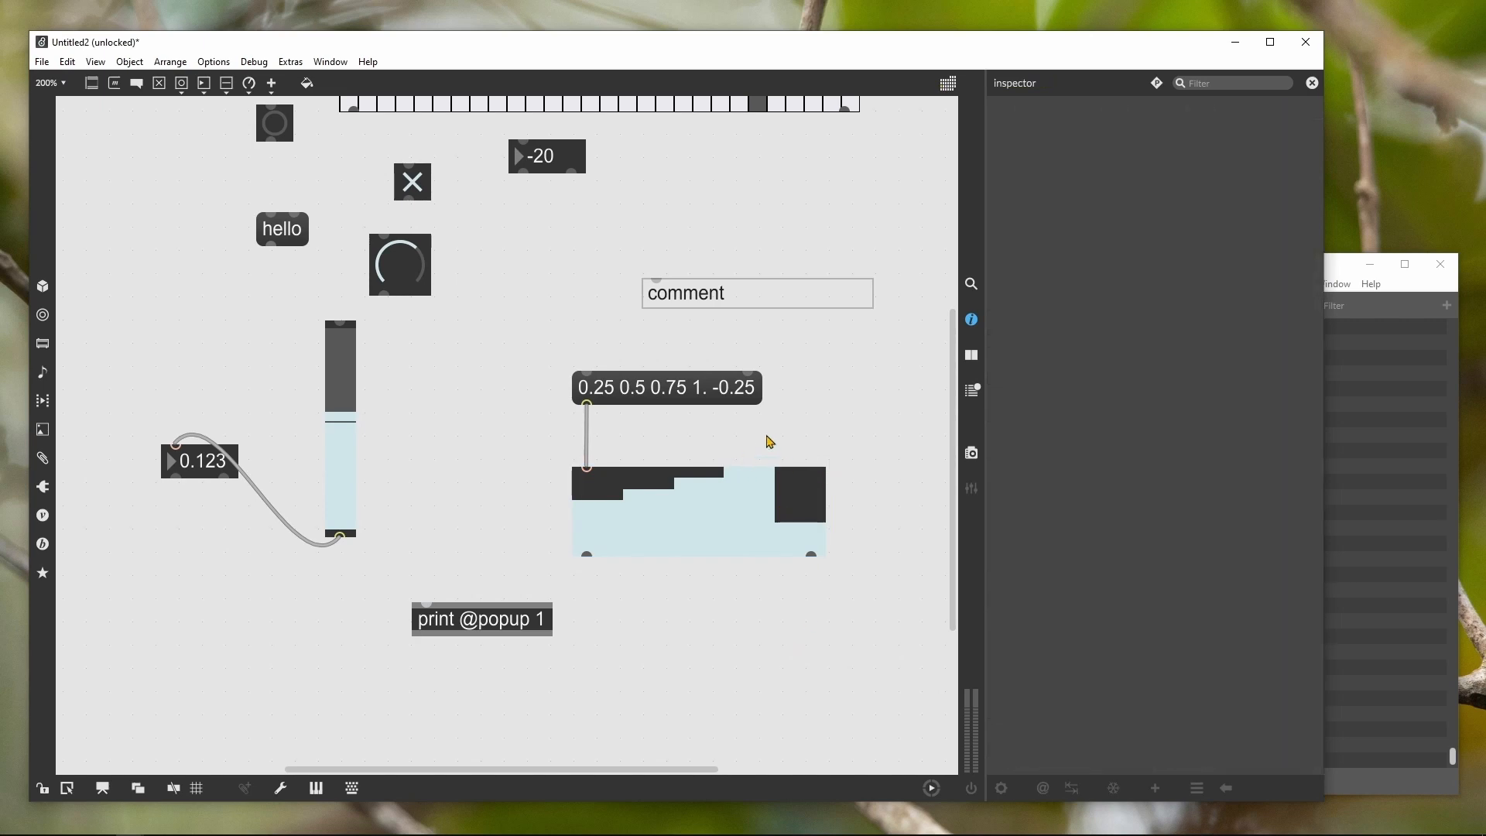
key(ctrl+e)
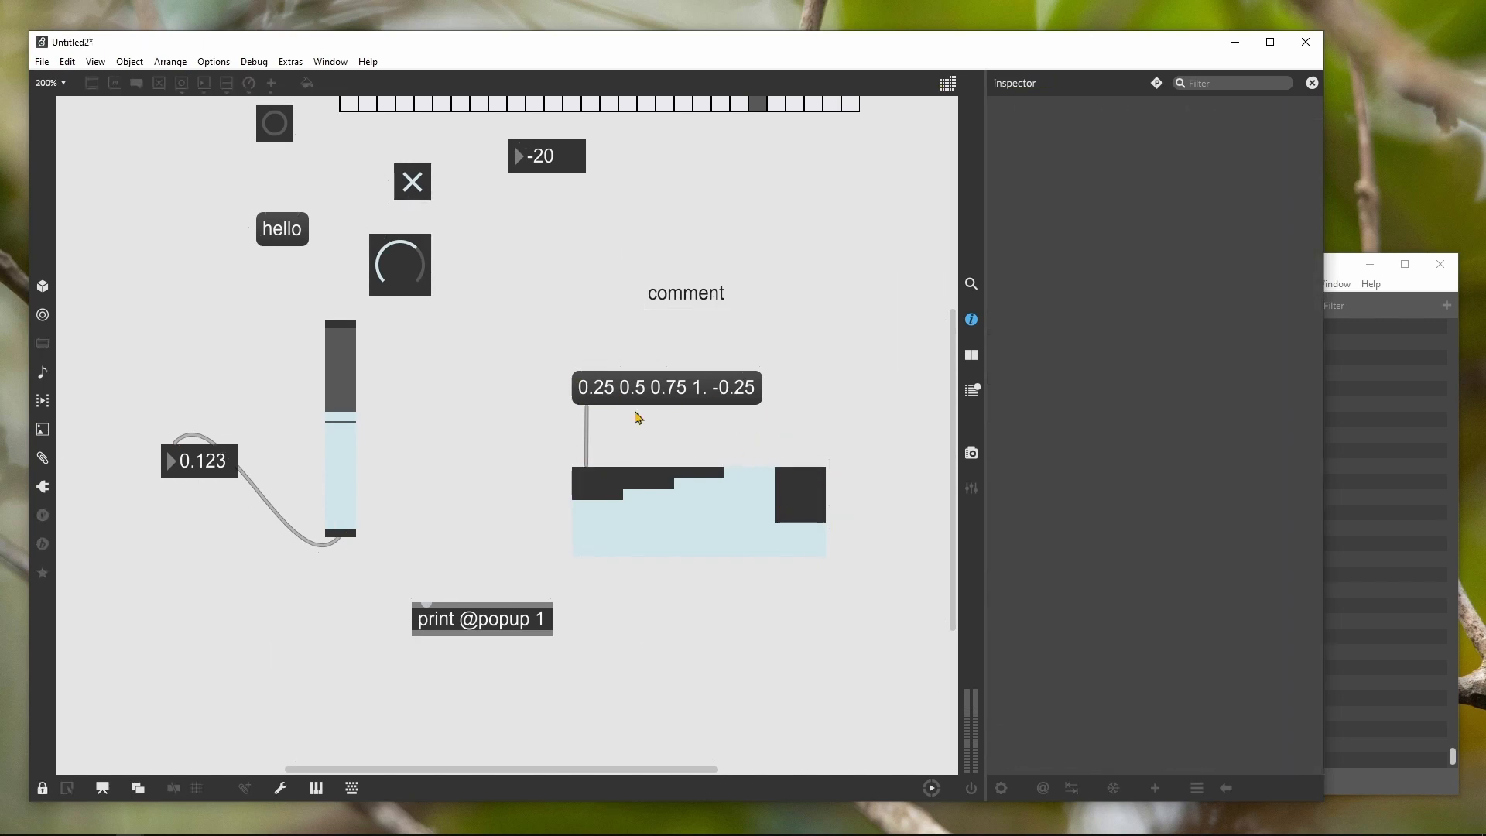
Change the list message to 0.5 0.25 0.75 1. -0.25 and send it to the multislider in the locked patch
key(ctrl+e)
click(605, 388)
click(605, 388)
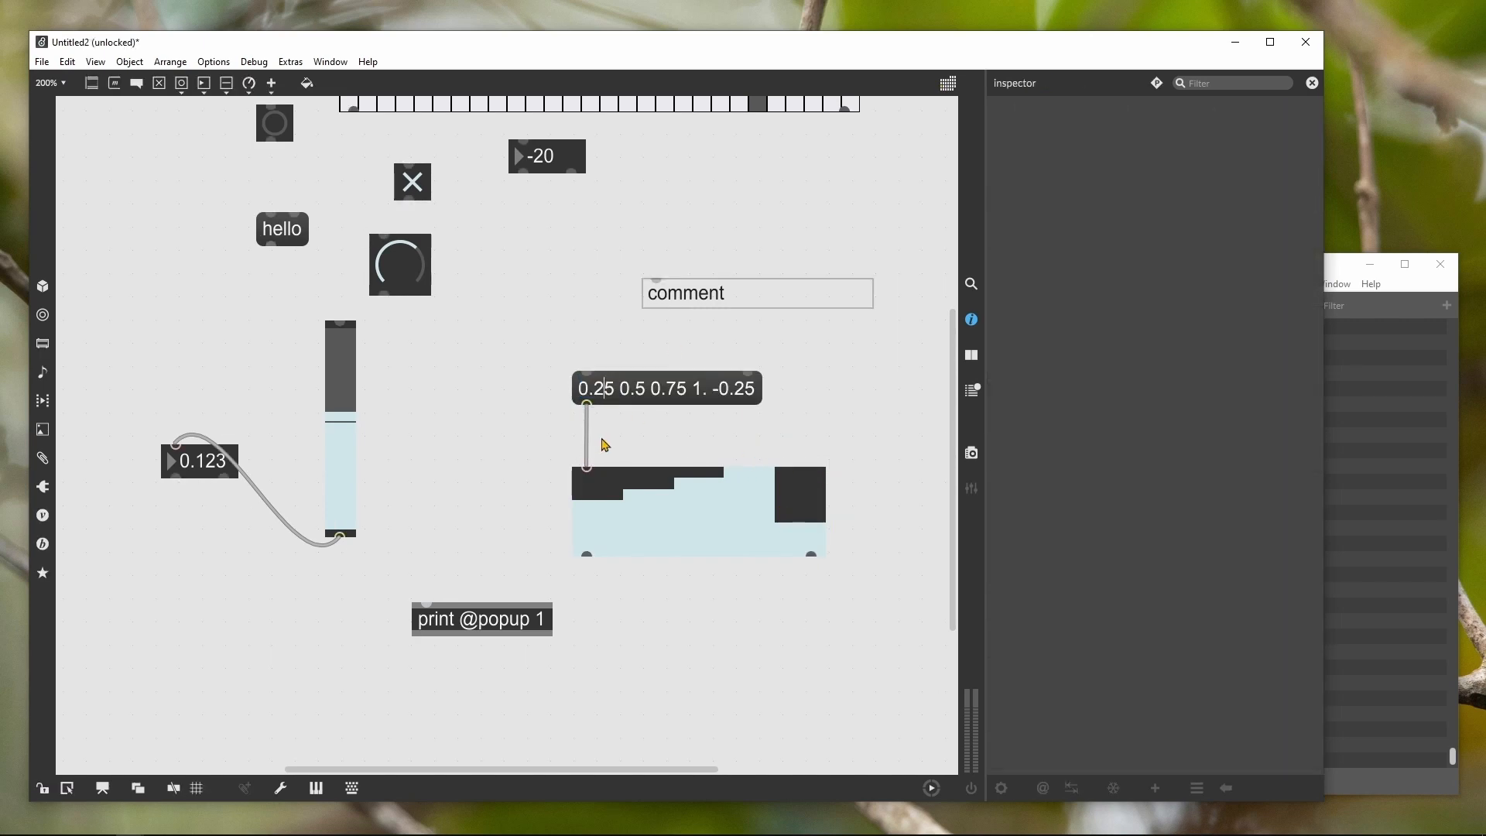
key(BackSpace)
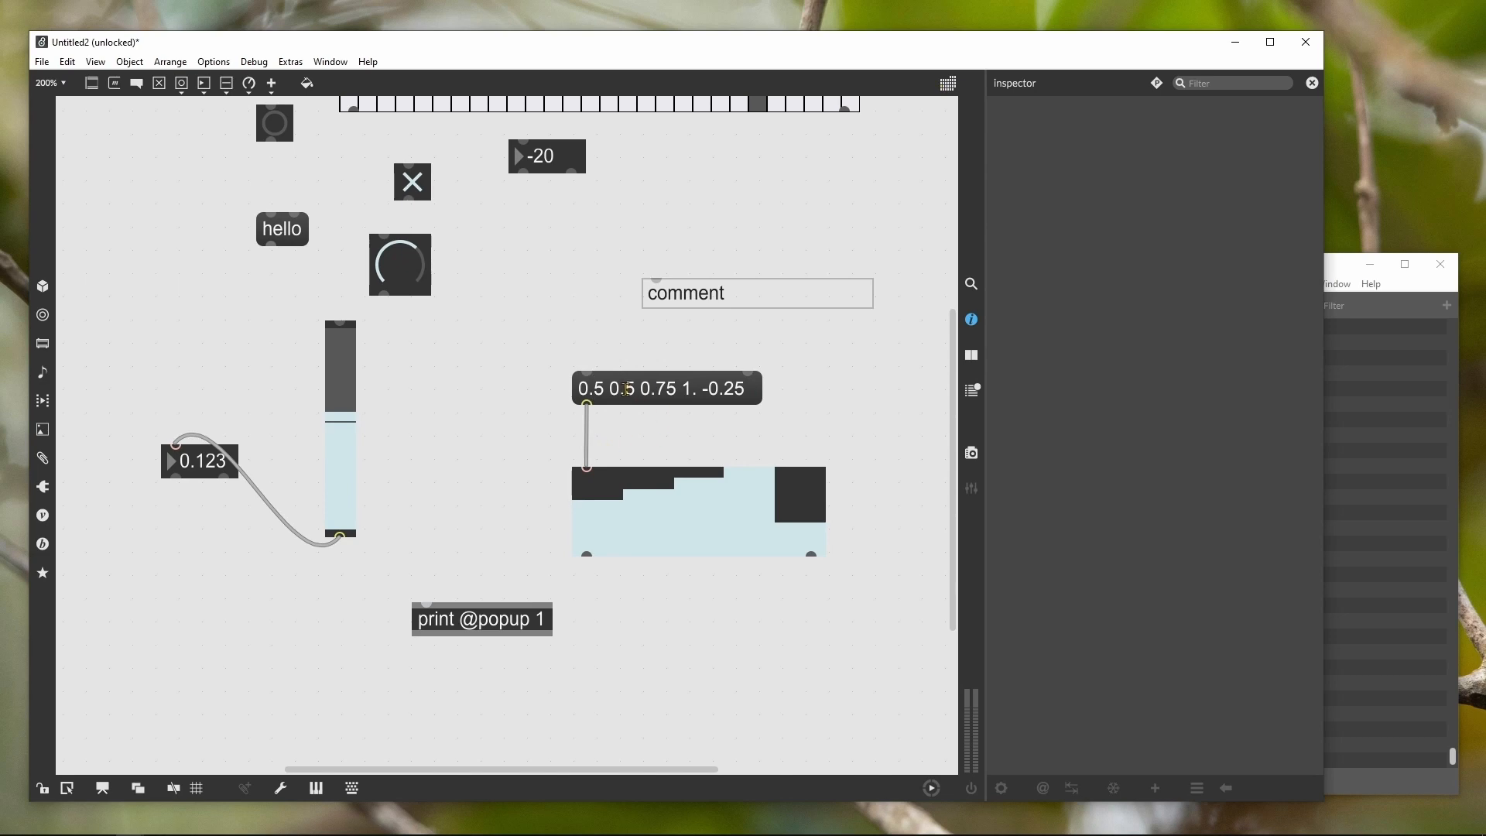
click(625, 389)
text(2)
click(626, 353)
key(ctrl+e)
click(651, 390)
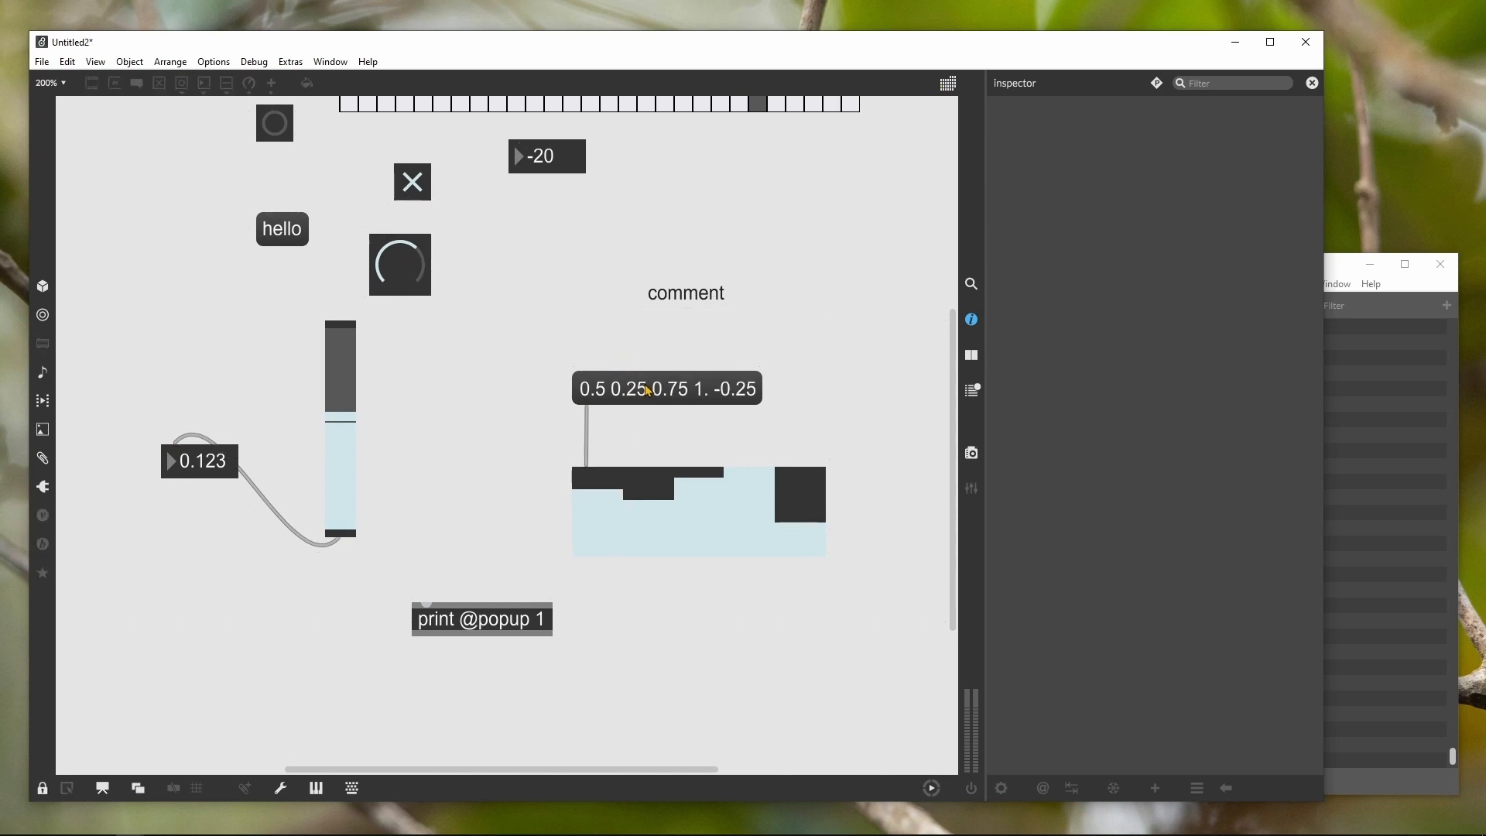
Reshape the multislider's bars by hand in the locked patch, and check its Range setting in the inspector
mouse_move(653, 504)
mouse_down()
mouse_move(654, 531)
mouse_move(700, 494)
mouse_move(762, 490)
mouse_move(755, 535)
mouse_move(816, 525)
mouse_move(801, 481)
mouse_up()
mouse_move(586, 493)
mouse_down()
mouse_move(591, 521)
mouse_move(608, 497)
mouse_up()
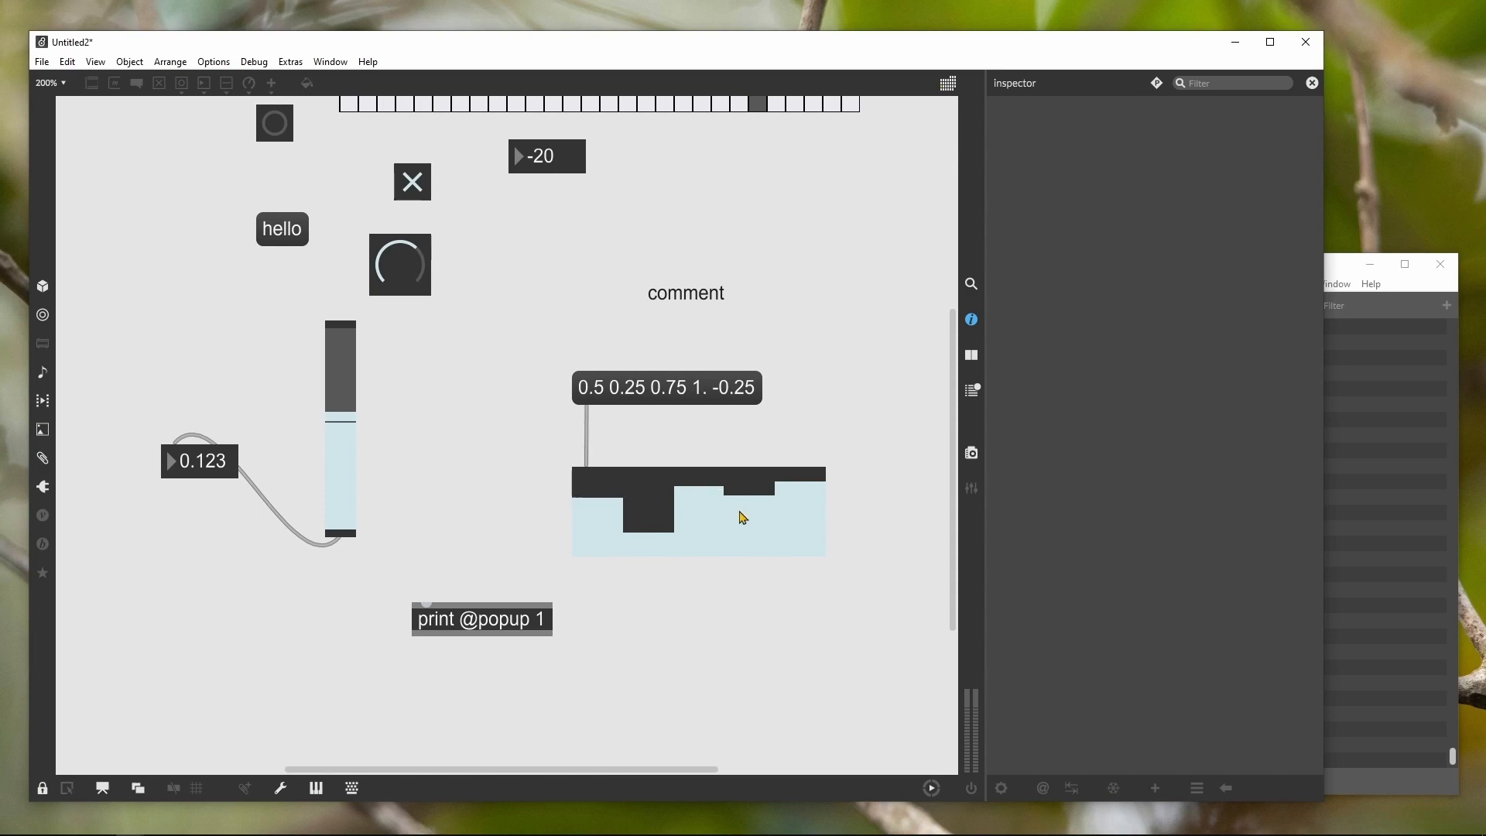
key(ctrl+e)
click(742, 517)
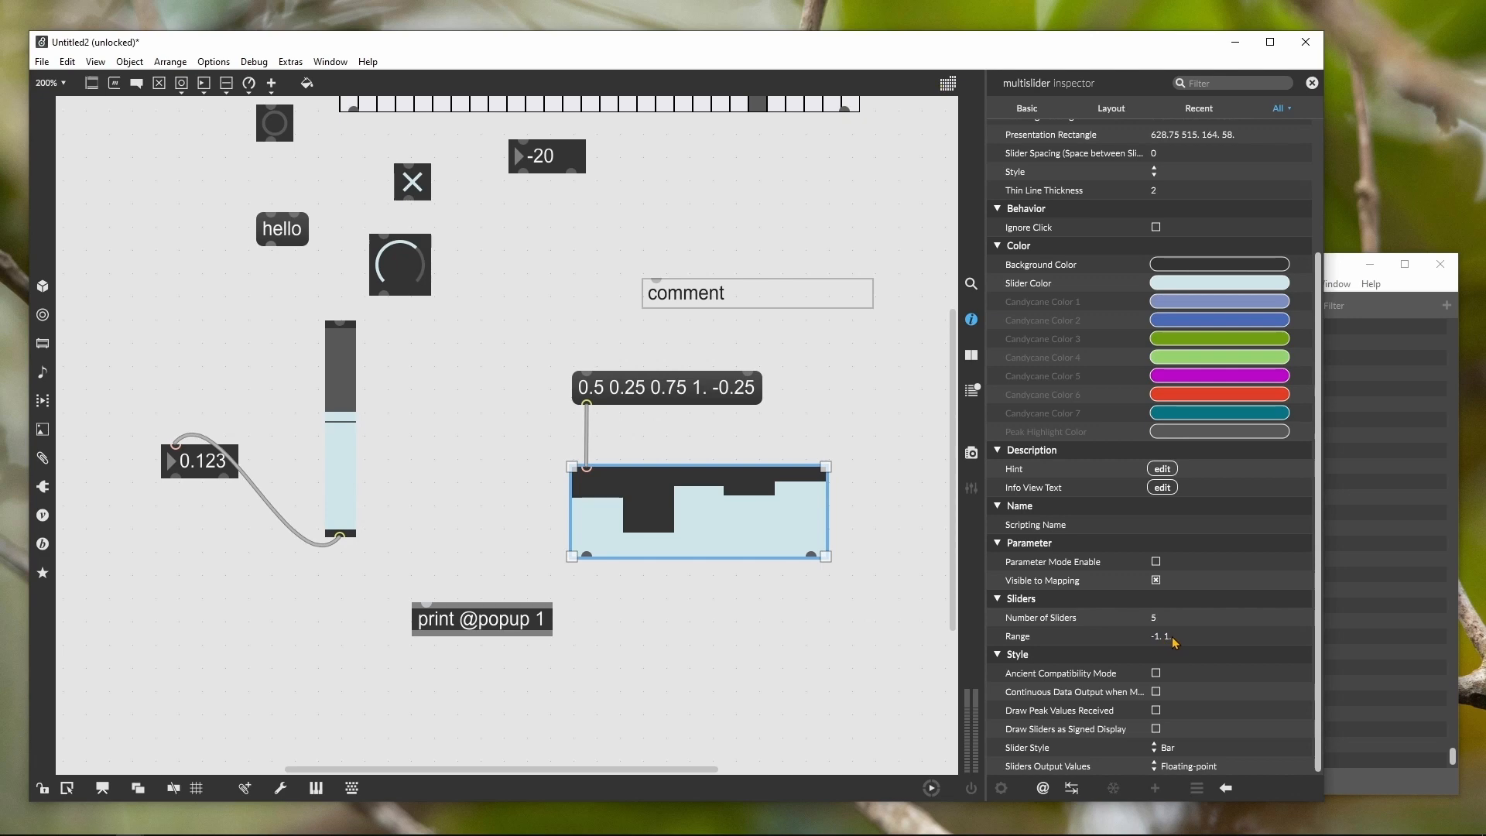
click(896, 465)
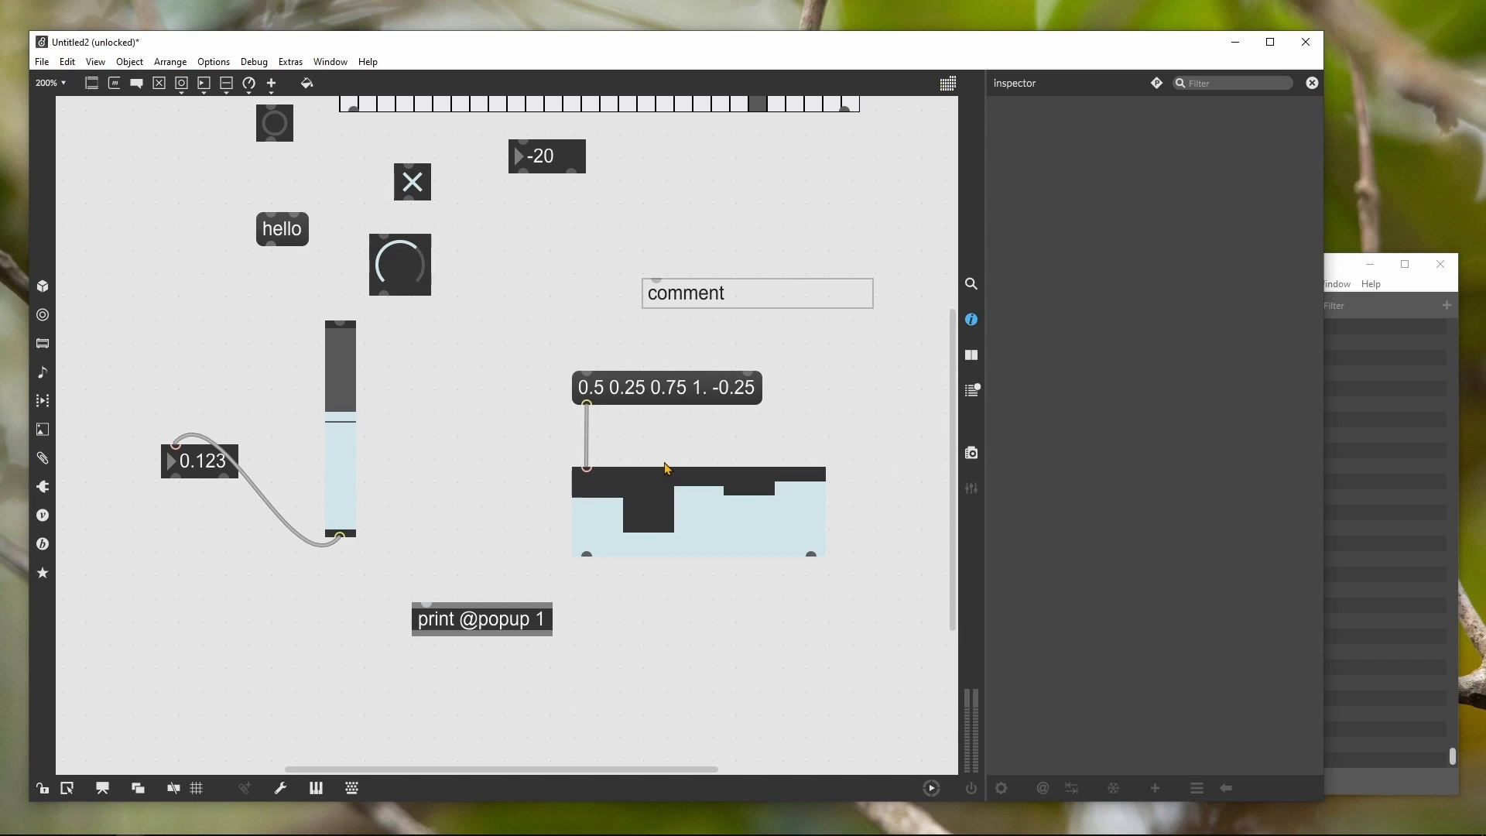
Add a live.dial object, arrange it and the existing dial side by side between the hello message and the comment, and lock the patch
key(ctrl+e)
scroll(527, 355, up, 3)
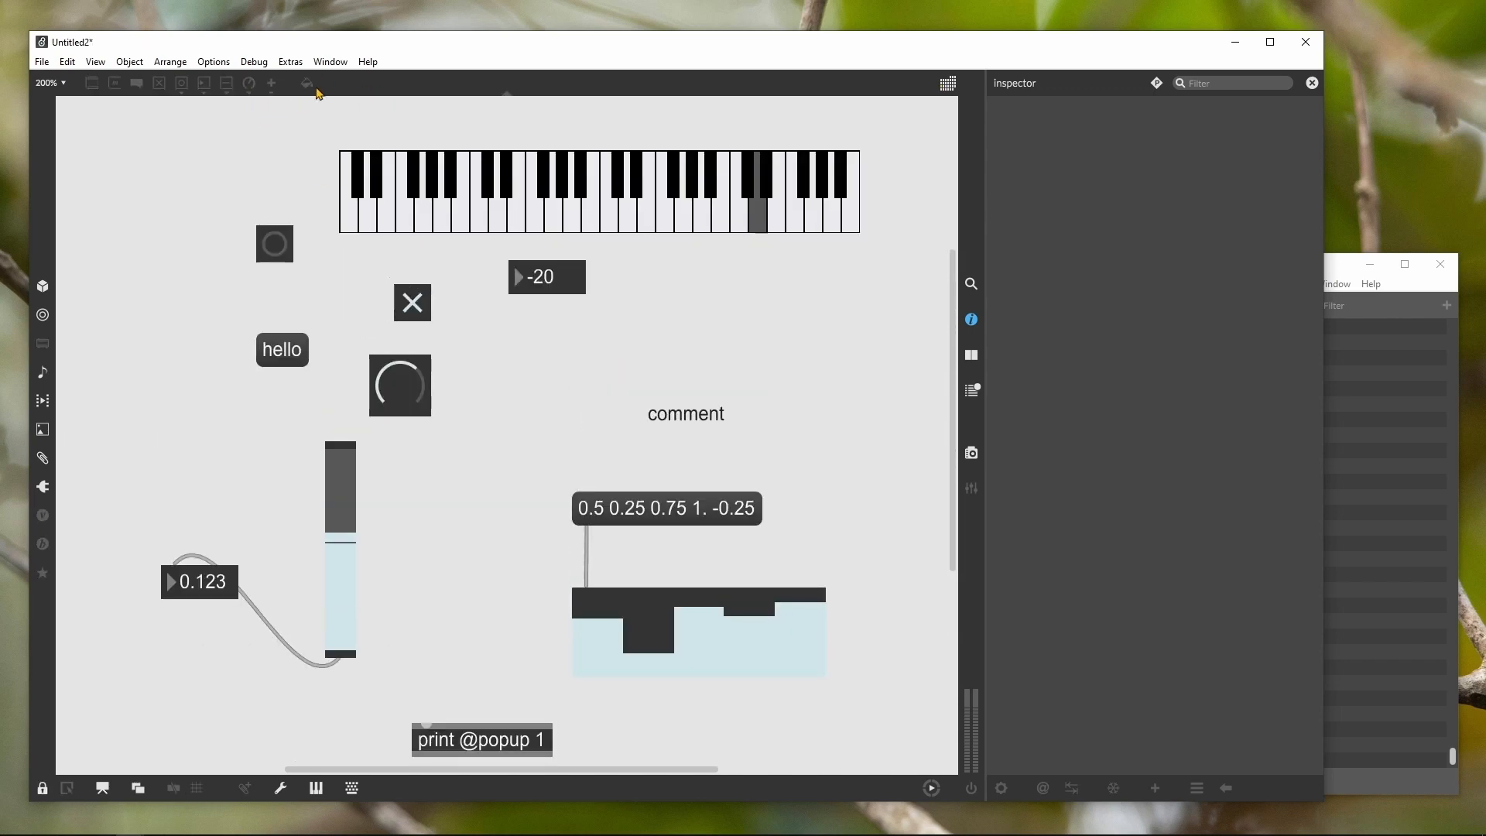
key(ctrl+e)
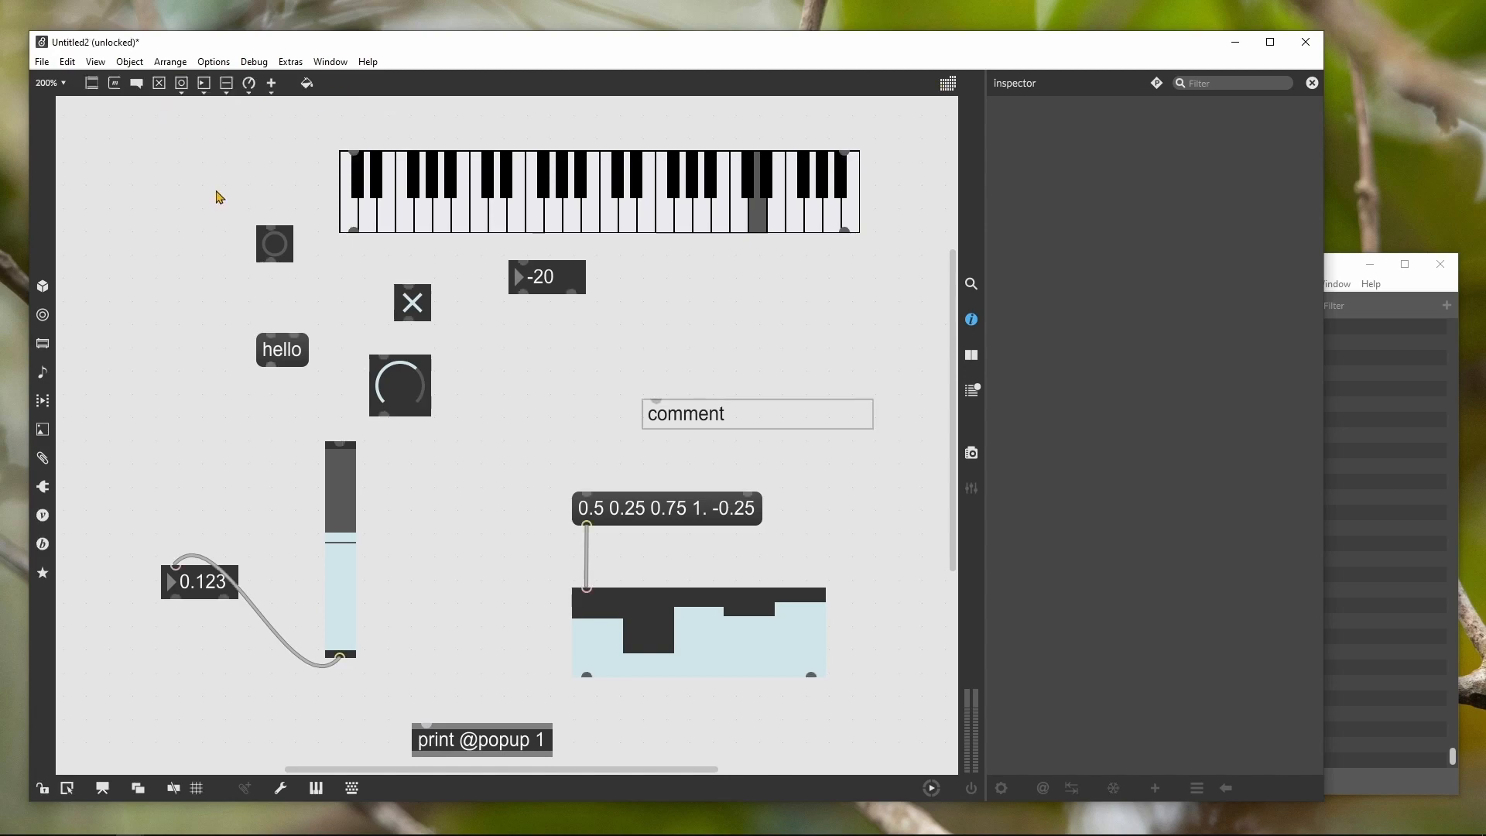
click(249, 94)
click(250, 99)
click(250, 94)
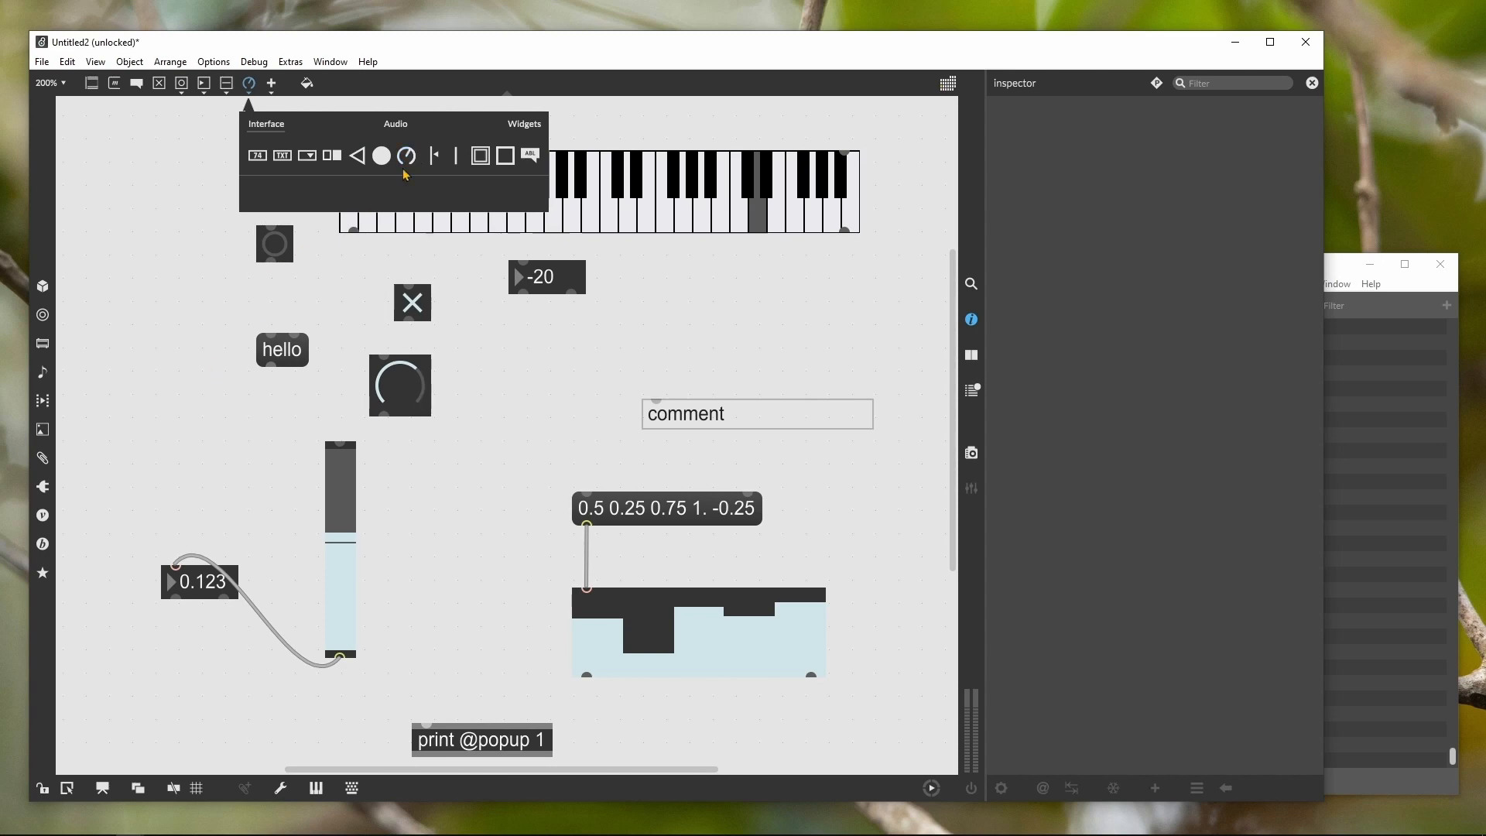
drag(413, 161, 467, 468)
drag(397, 396, 360, 383)
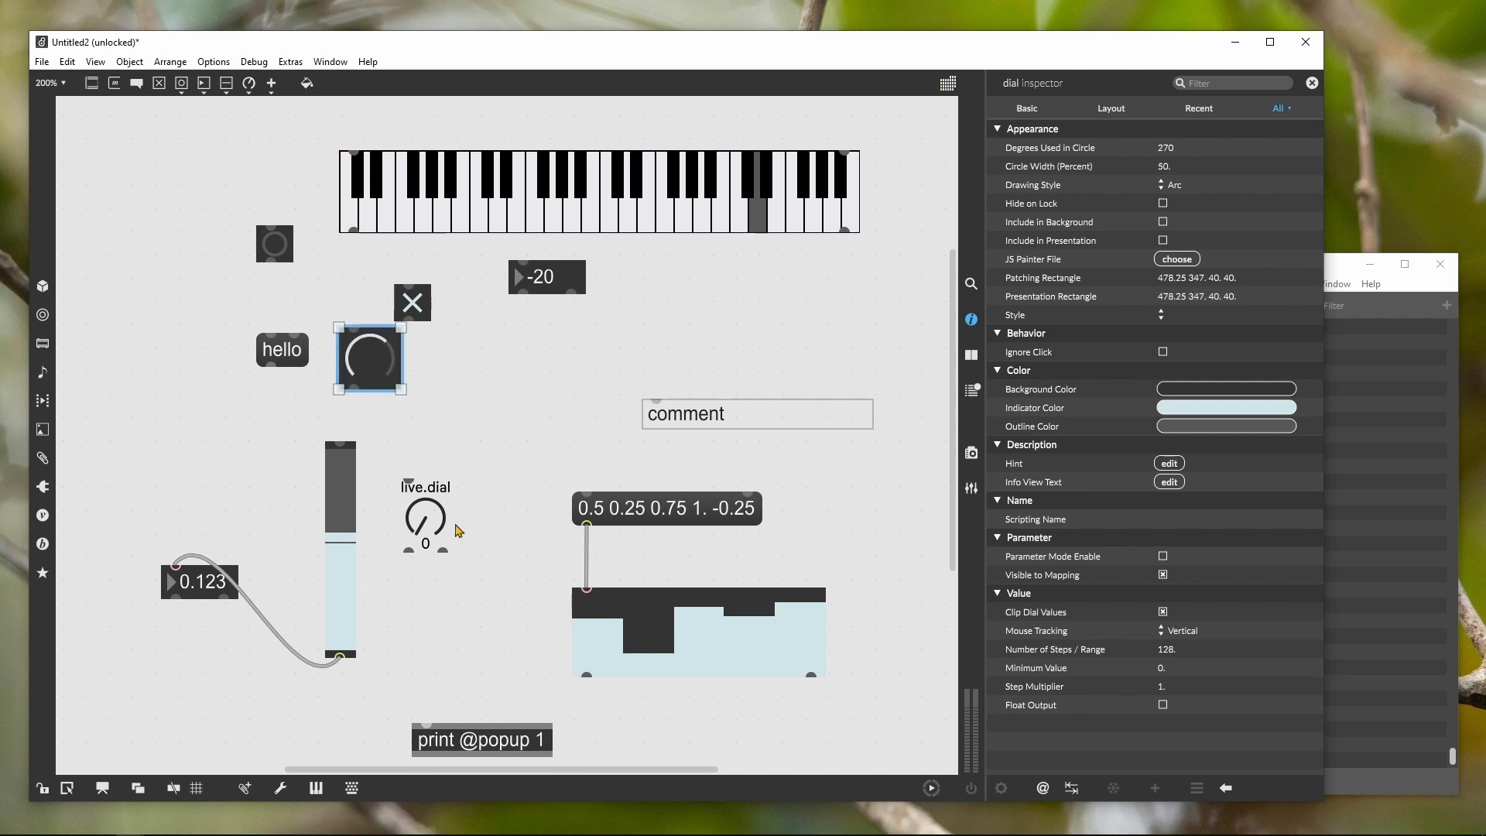
drag(458, 531, 515, 408)
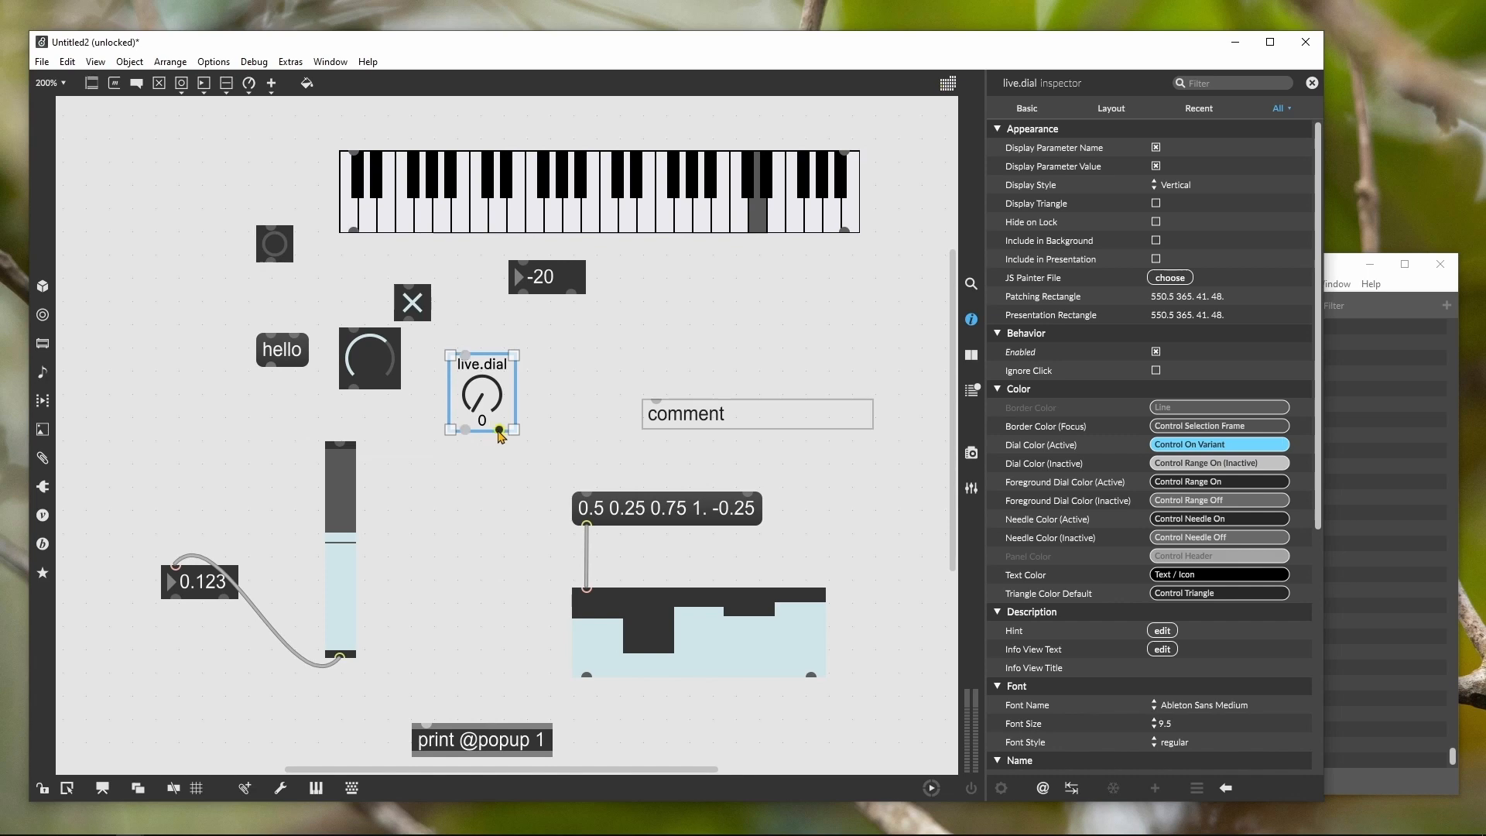
click(597, 356)
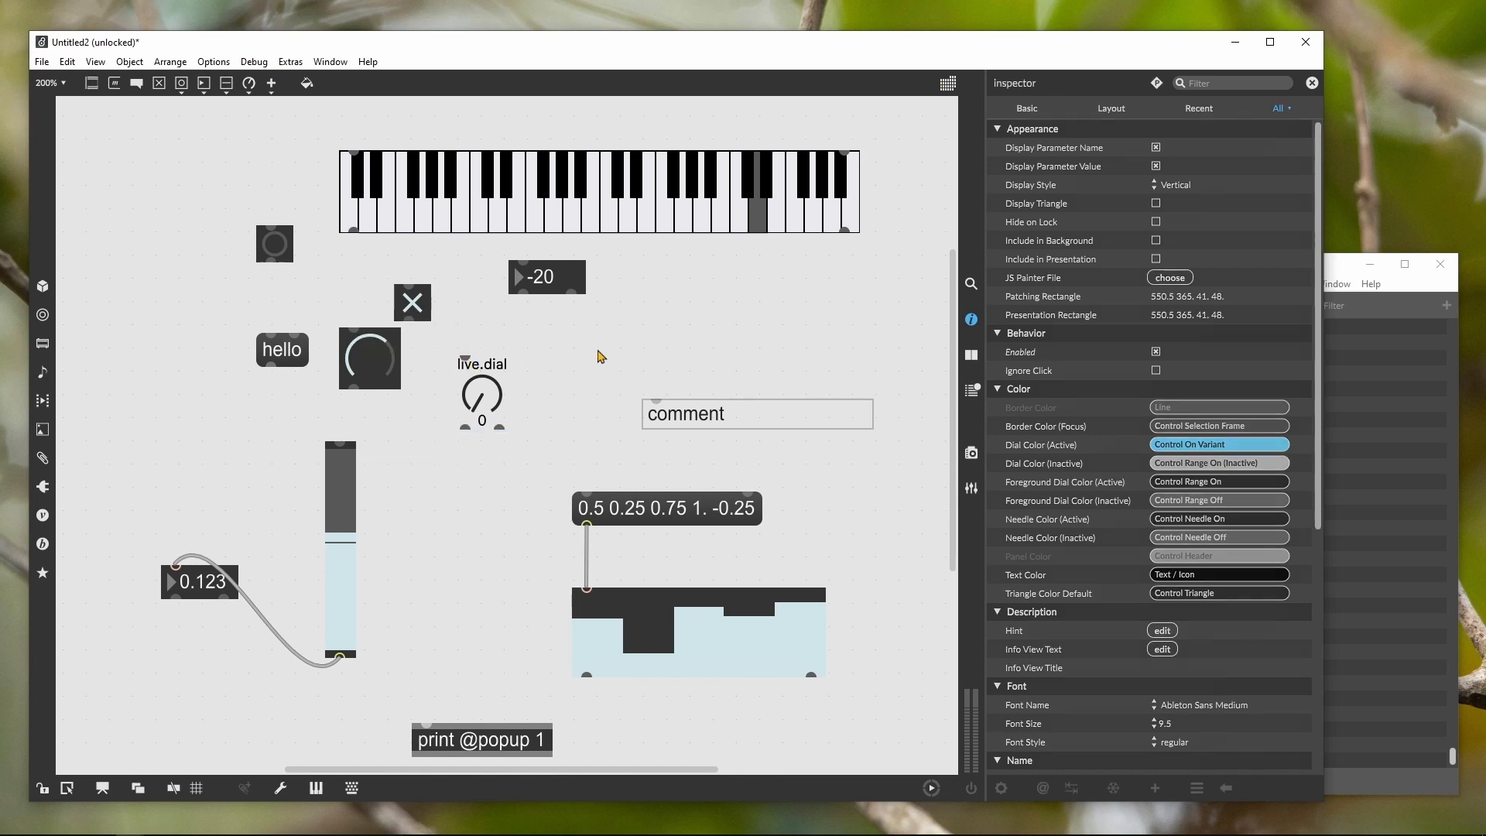
key(ctrl+e)
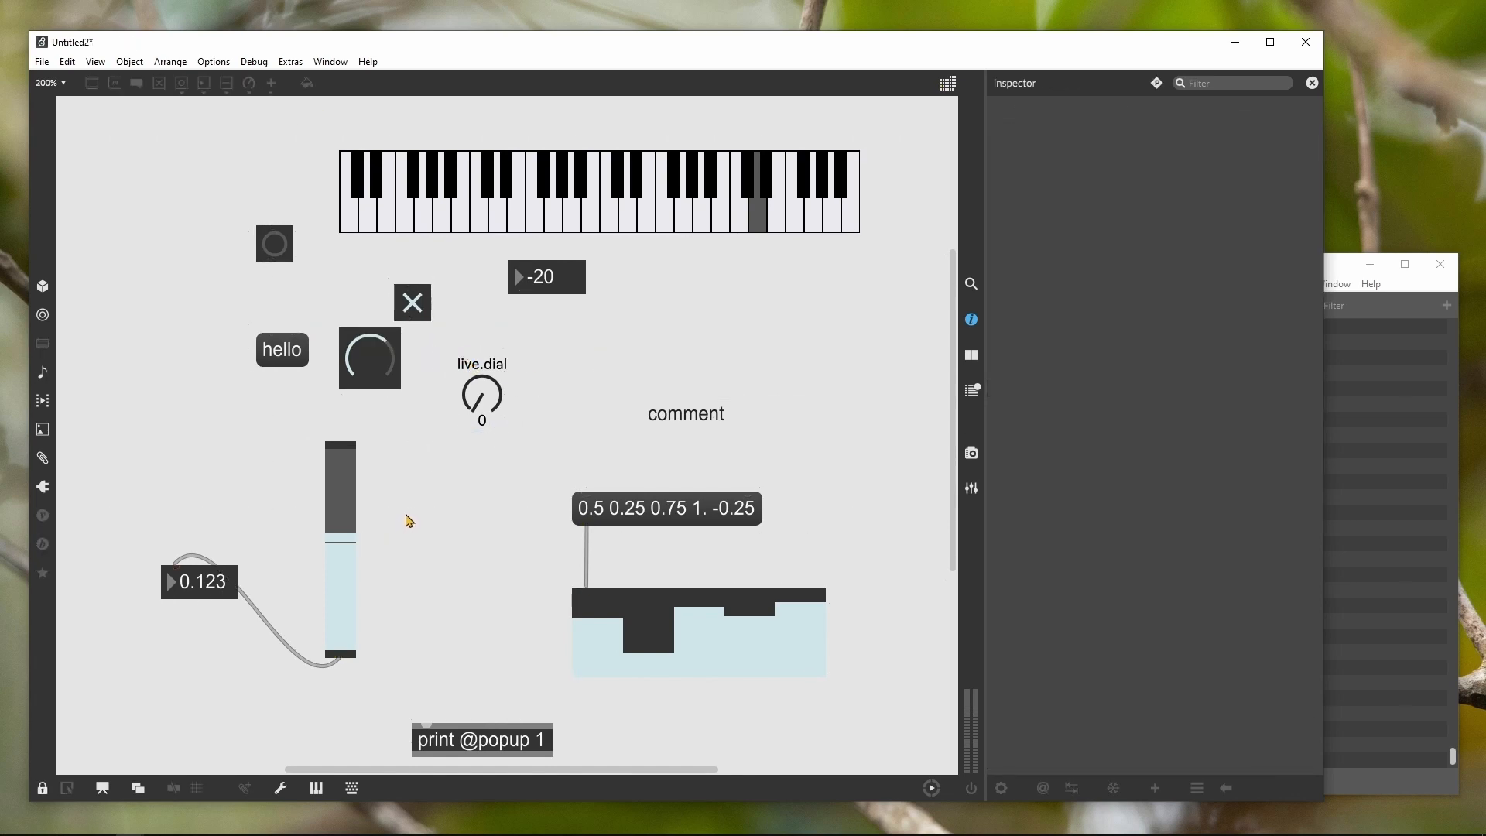
Create a live.gain~ object and place it to the left of the hello message
key(ctrl+e)
text(n)
text(live.ga)
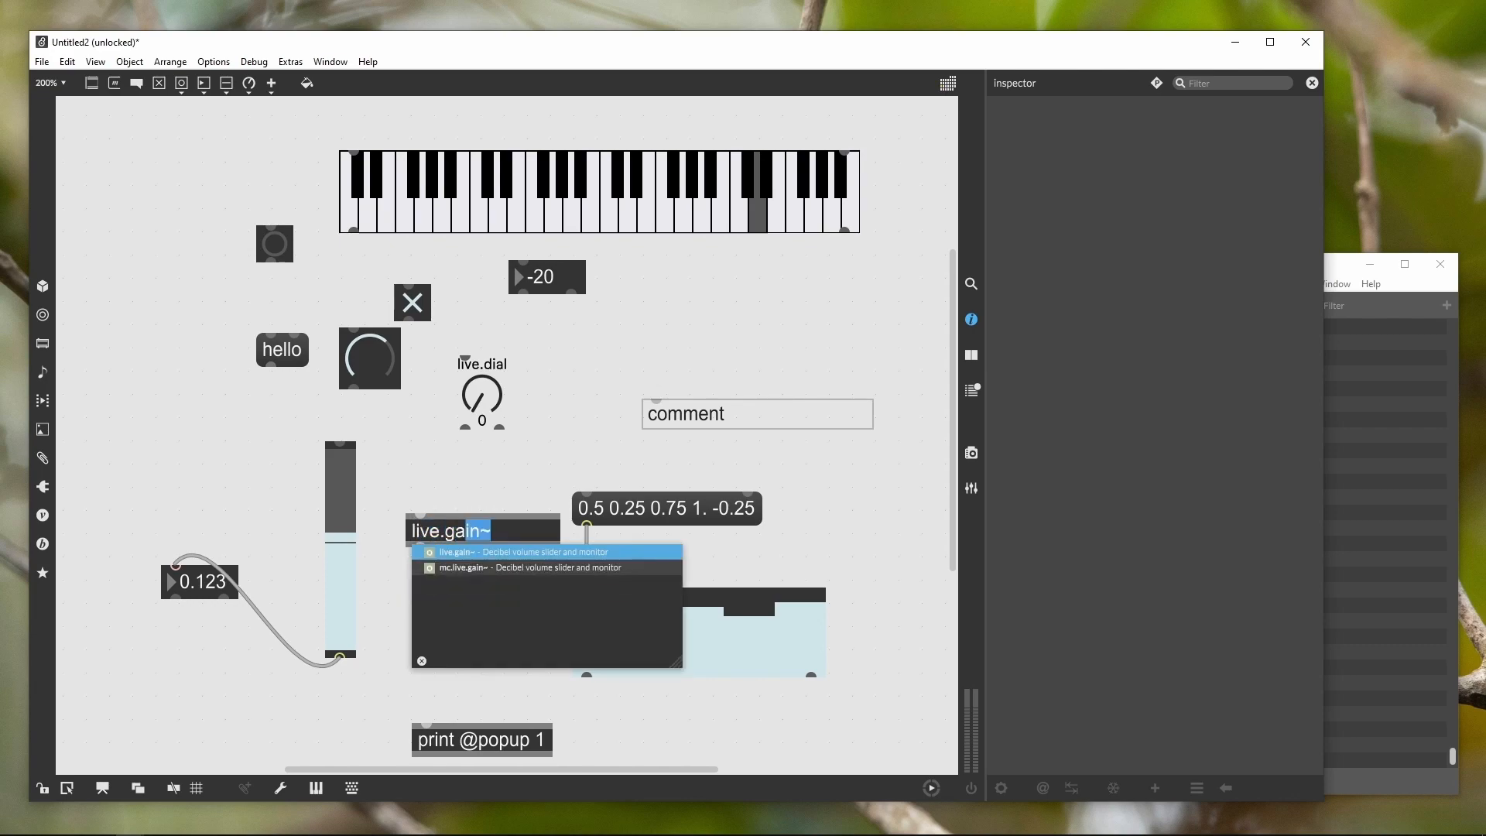
key(Return)
drag(461, 619, 207, 411)
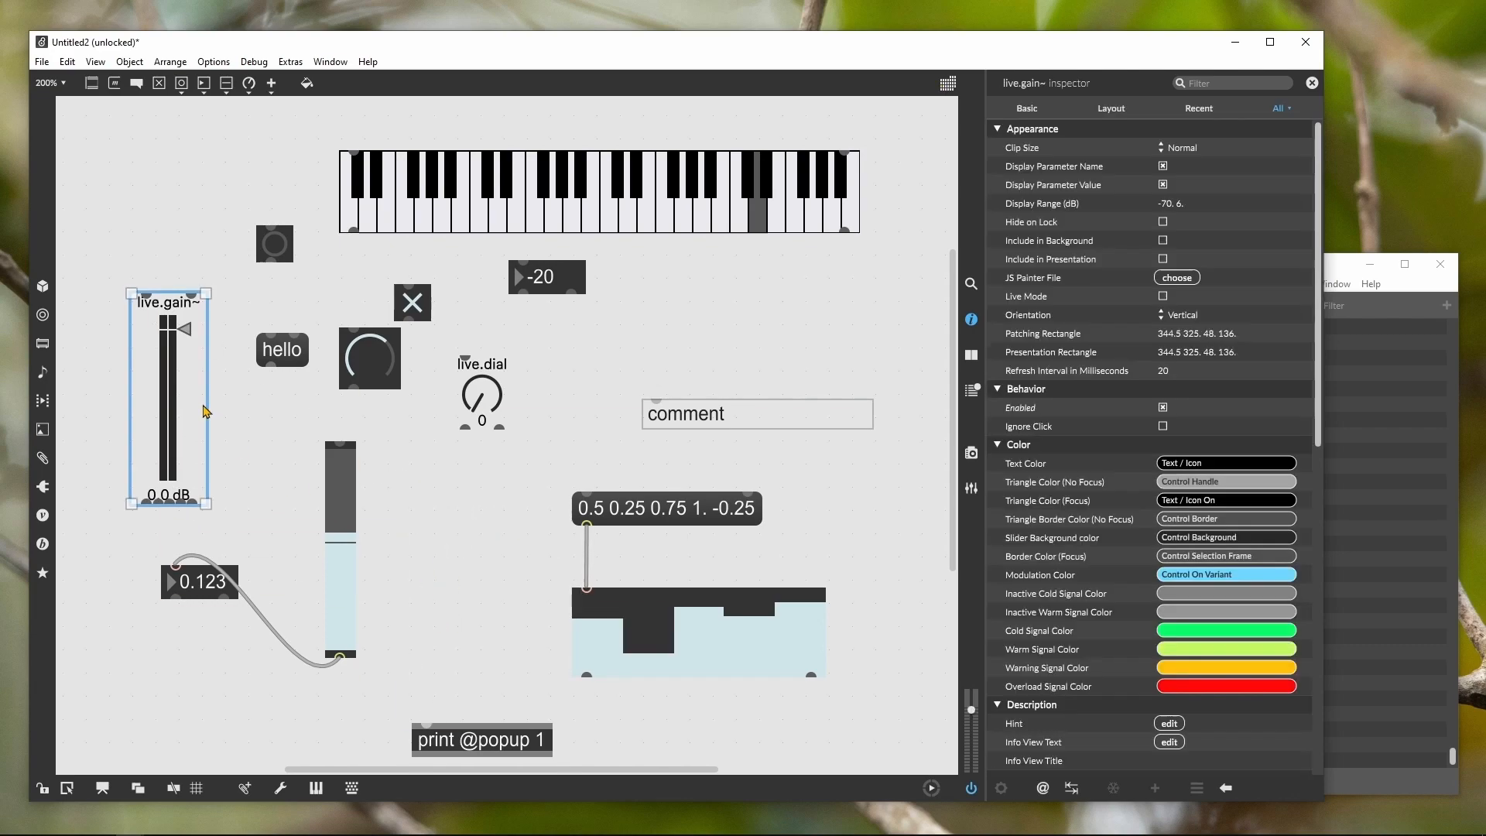
click(250, 426)
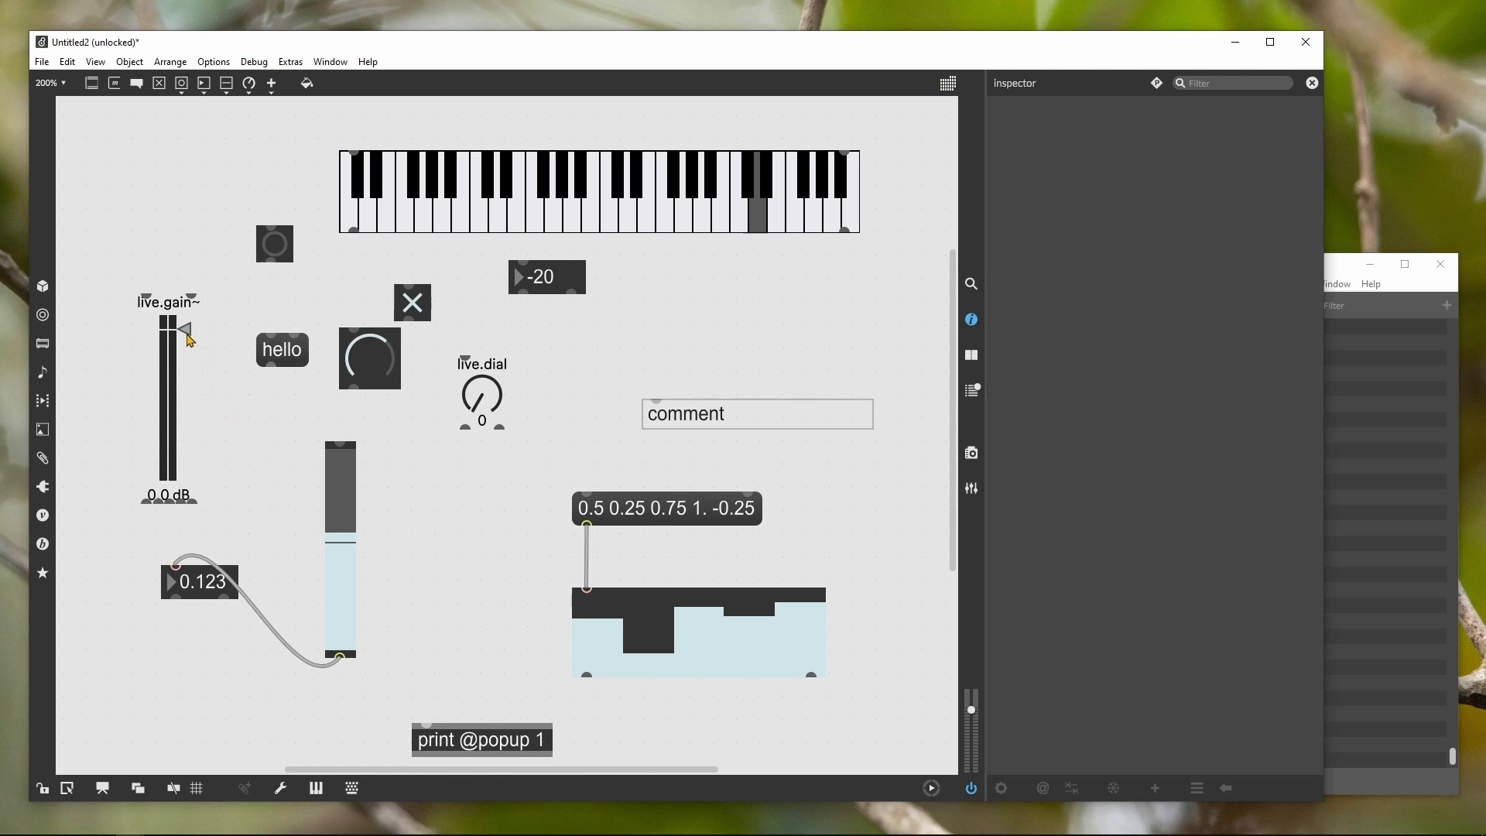
Lower the live.gain~ level to about -14 dB in the locked patch, and shift the unlocked object slightly up and left
key(ctrl+e)
mouse_move(189, 335)
mouse_down()
mouse_move(185, 477)
mouse_move(186, 327)
mouse_move(186, 361)
mouse_up()
key(ctrl+e)
mouse_move(169, 409)
mouse_down()
mouse_move(164, 353)
mouse_move(158, 424)
mouse_up()
click(224, 422)
click(232, 441)
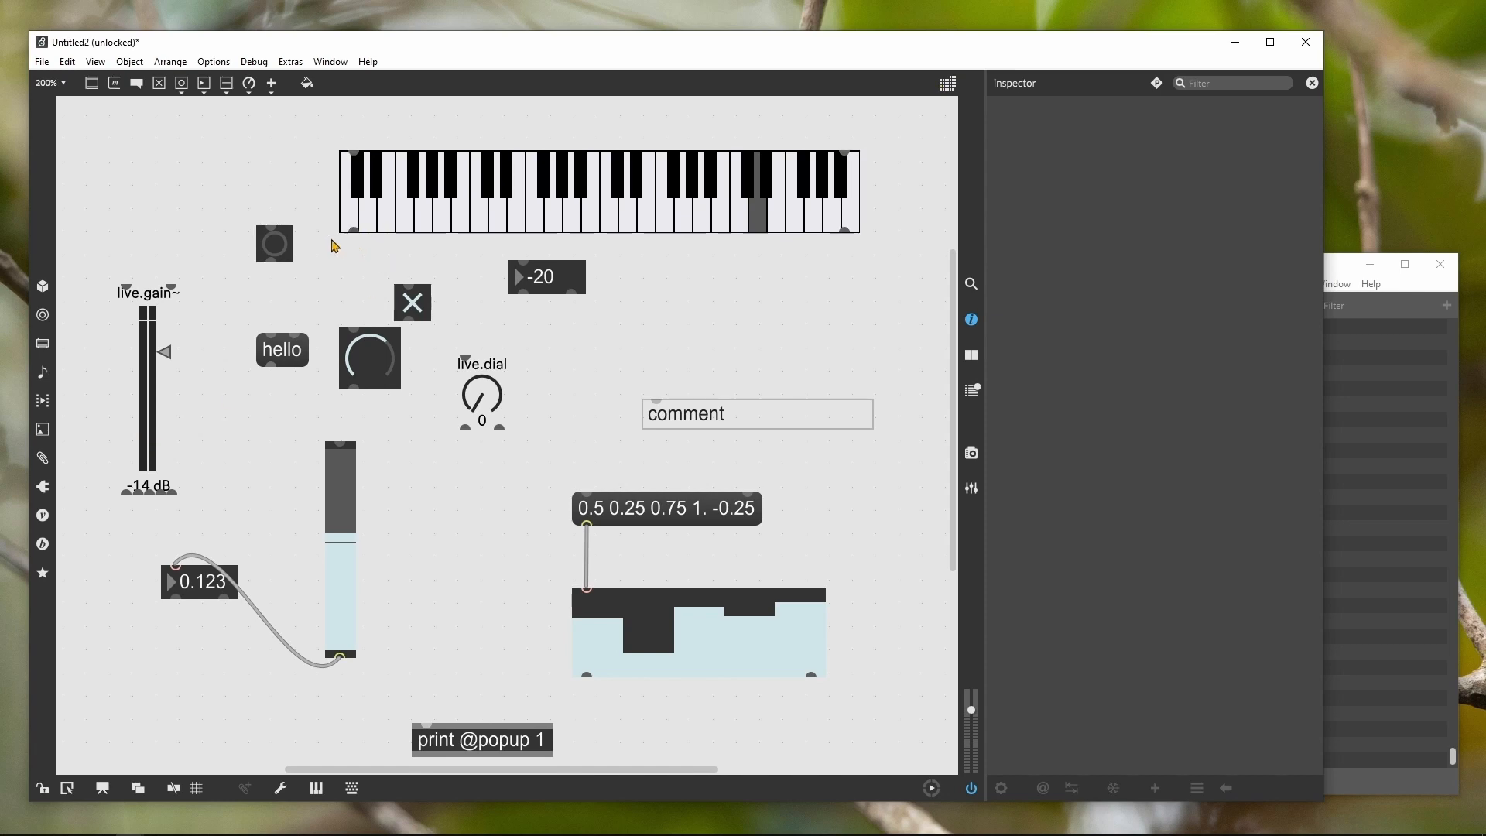
Add an ezadc~ microphone object from the audio objects and place it above live.gain~
click(250, 94)
click(250, 94)
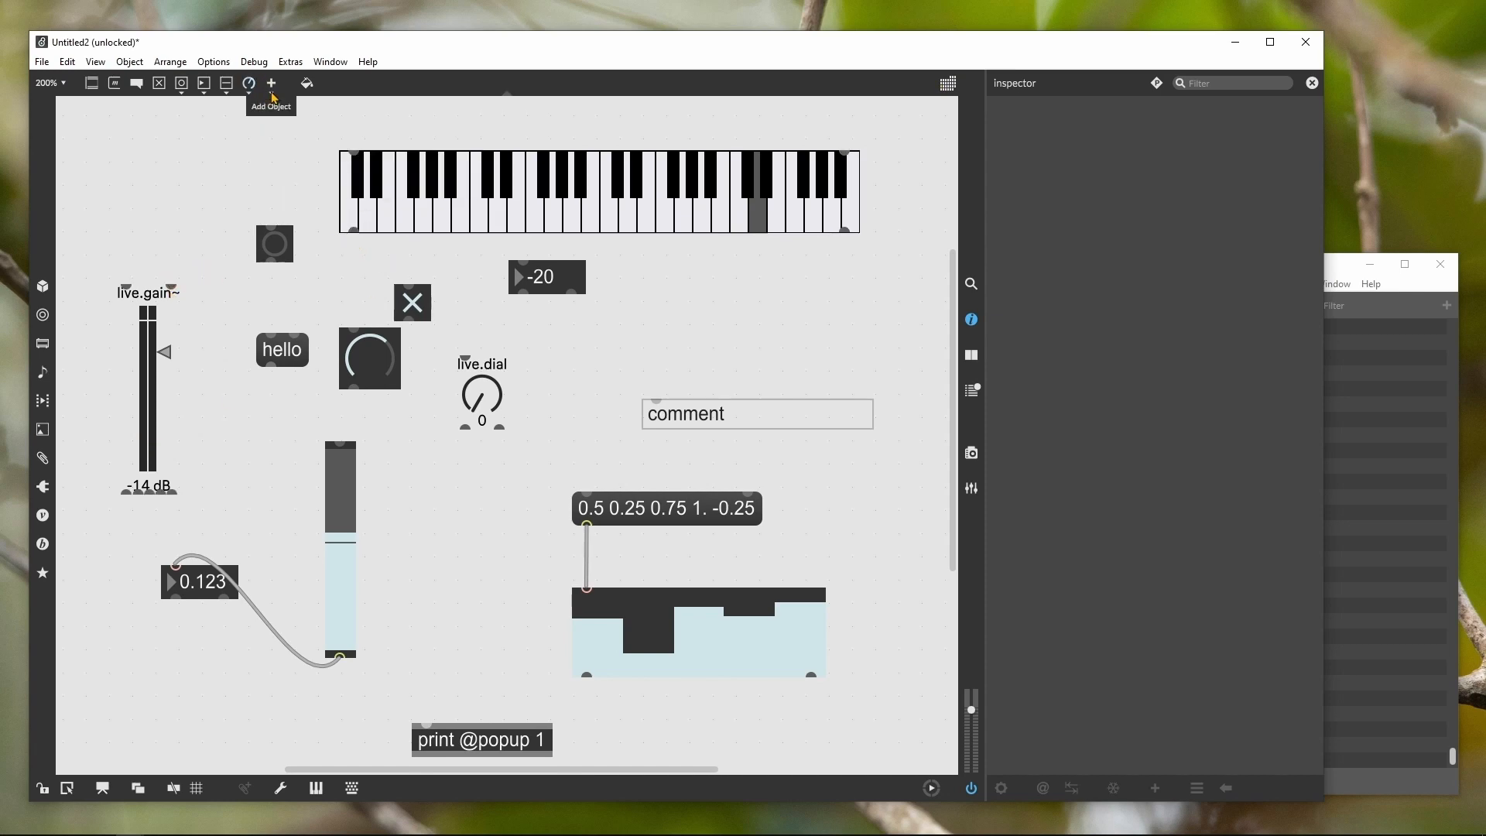
click(272, 85)
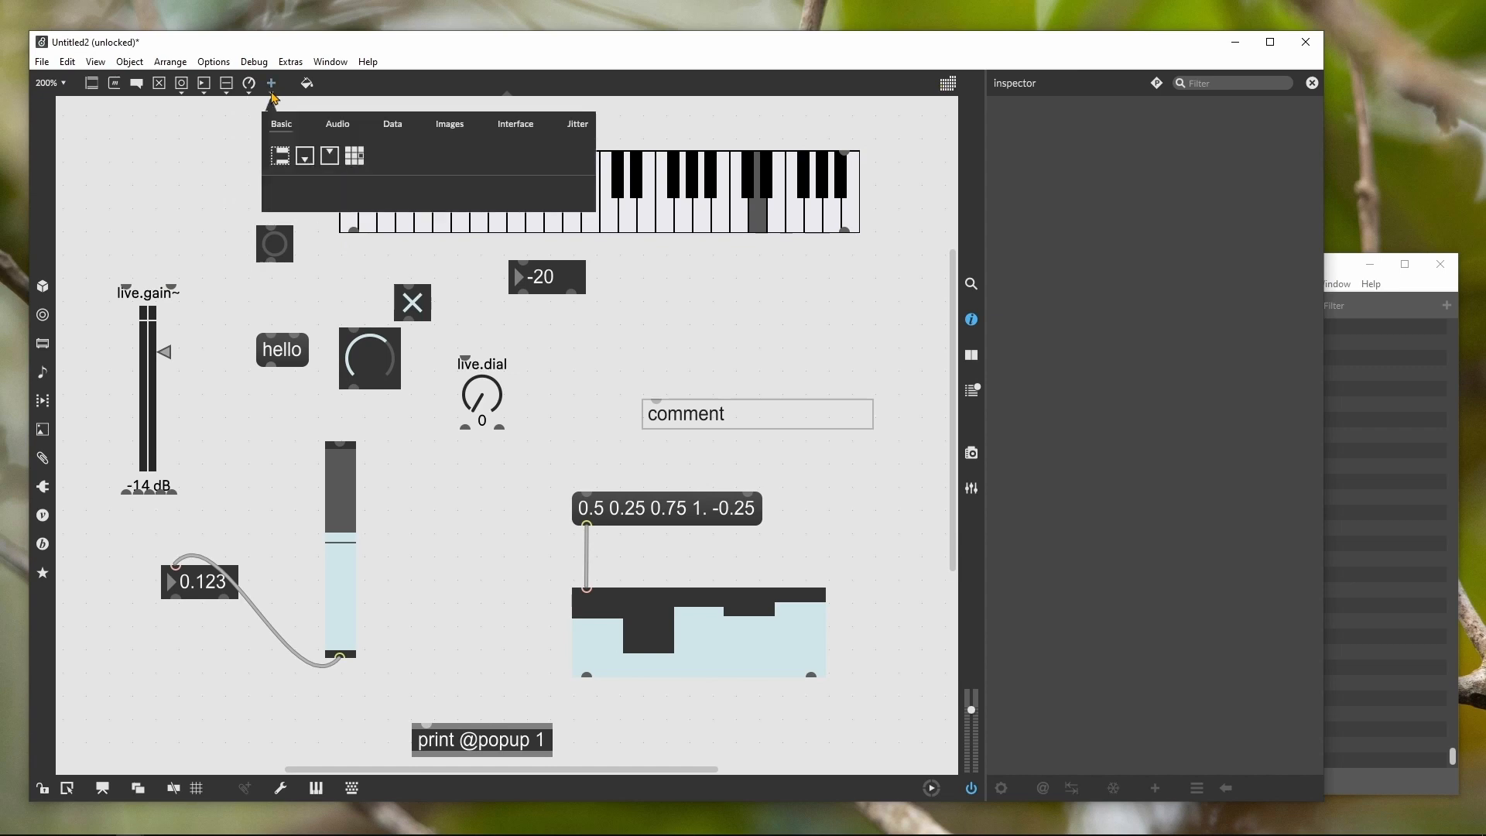
click(338, 126)
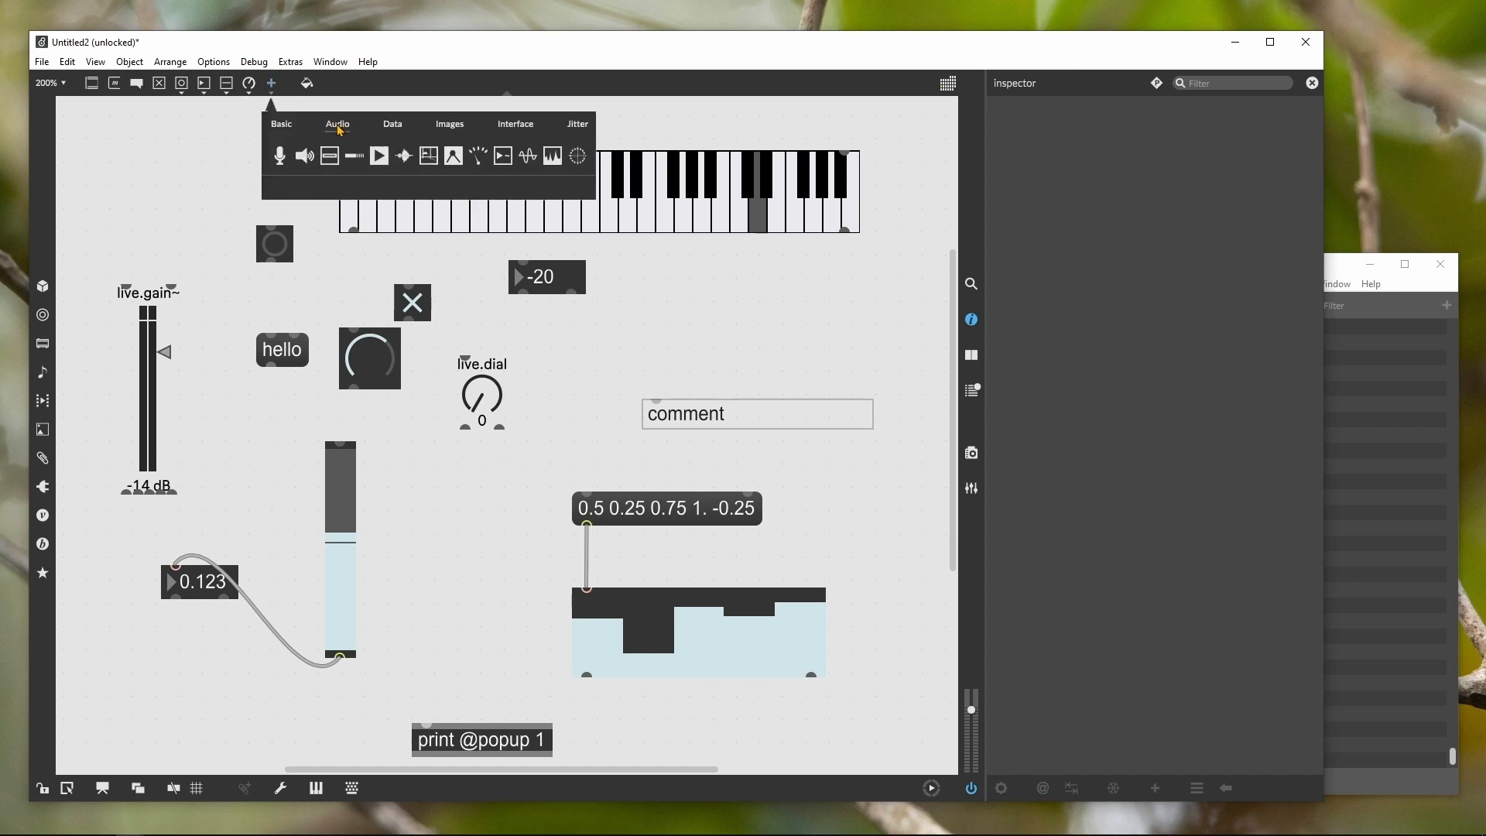
click(280, 158)
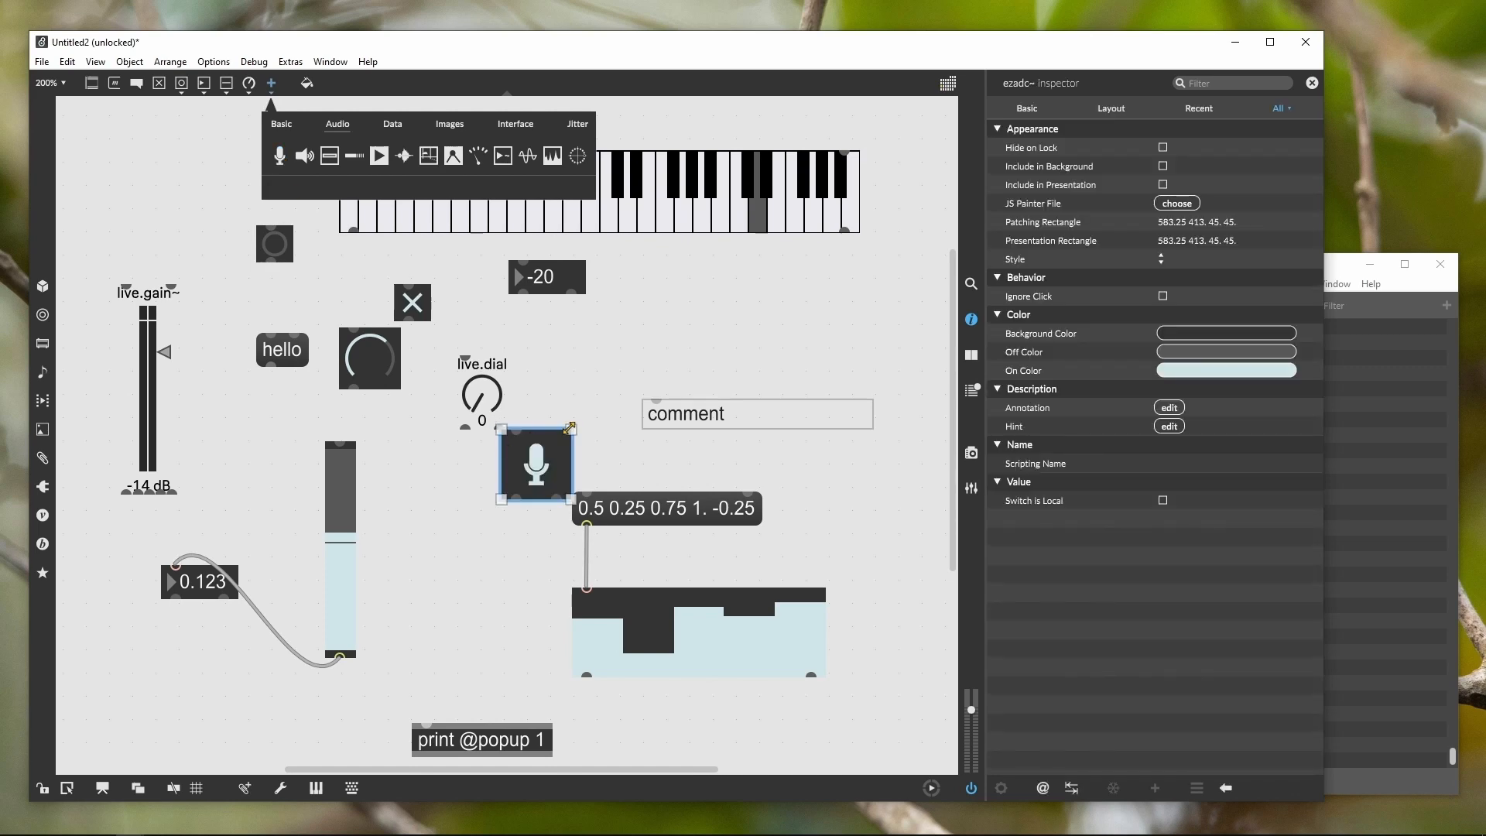
drag(548, 458, 179, 156)
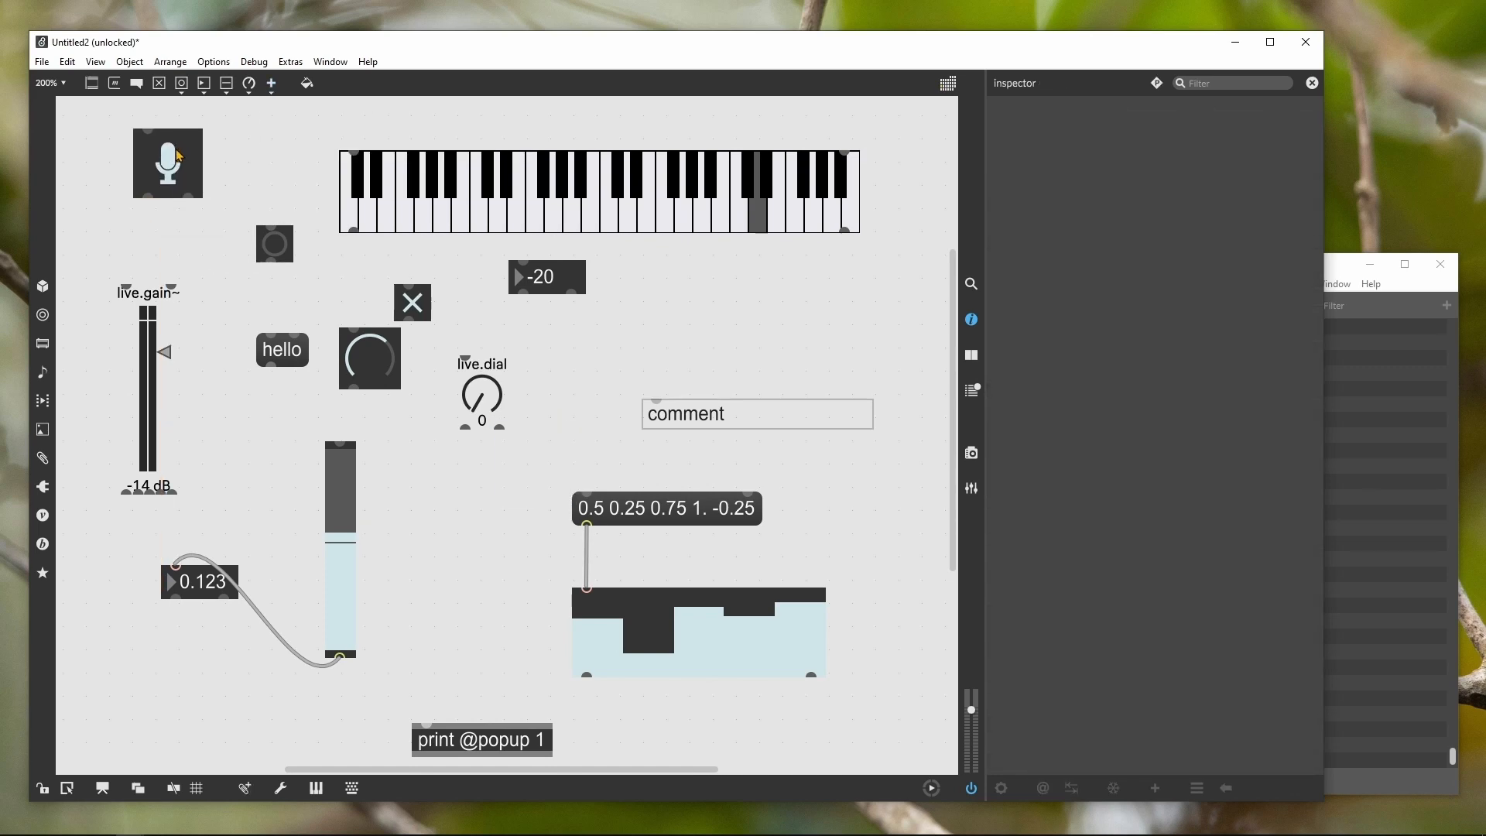
Add an ezdac~ speaker object below live.dial, and view the inspector settings of both ezadc~ and ezdac~
click(270, 85)
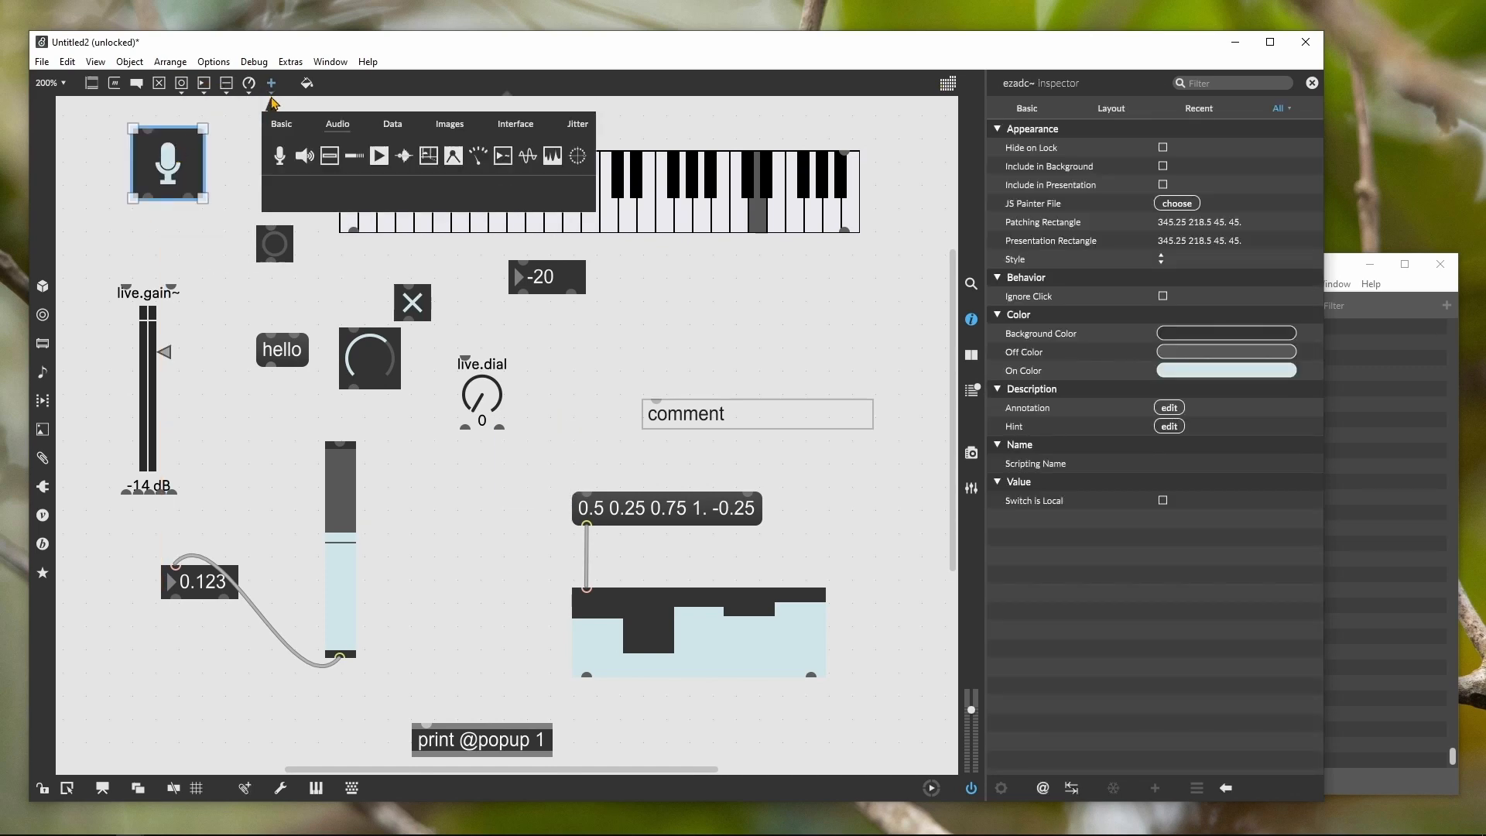
click(305, 157)
click(573, 408)
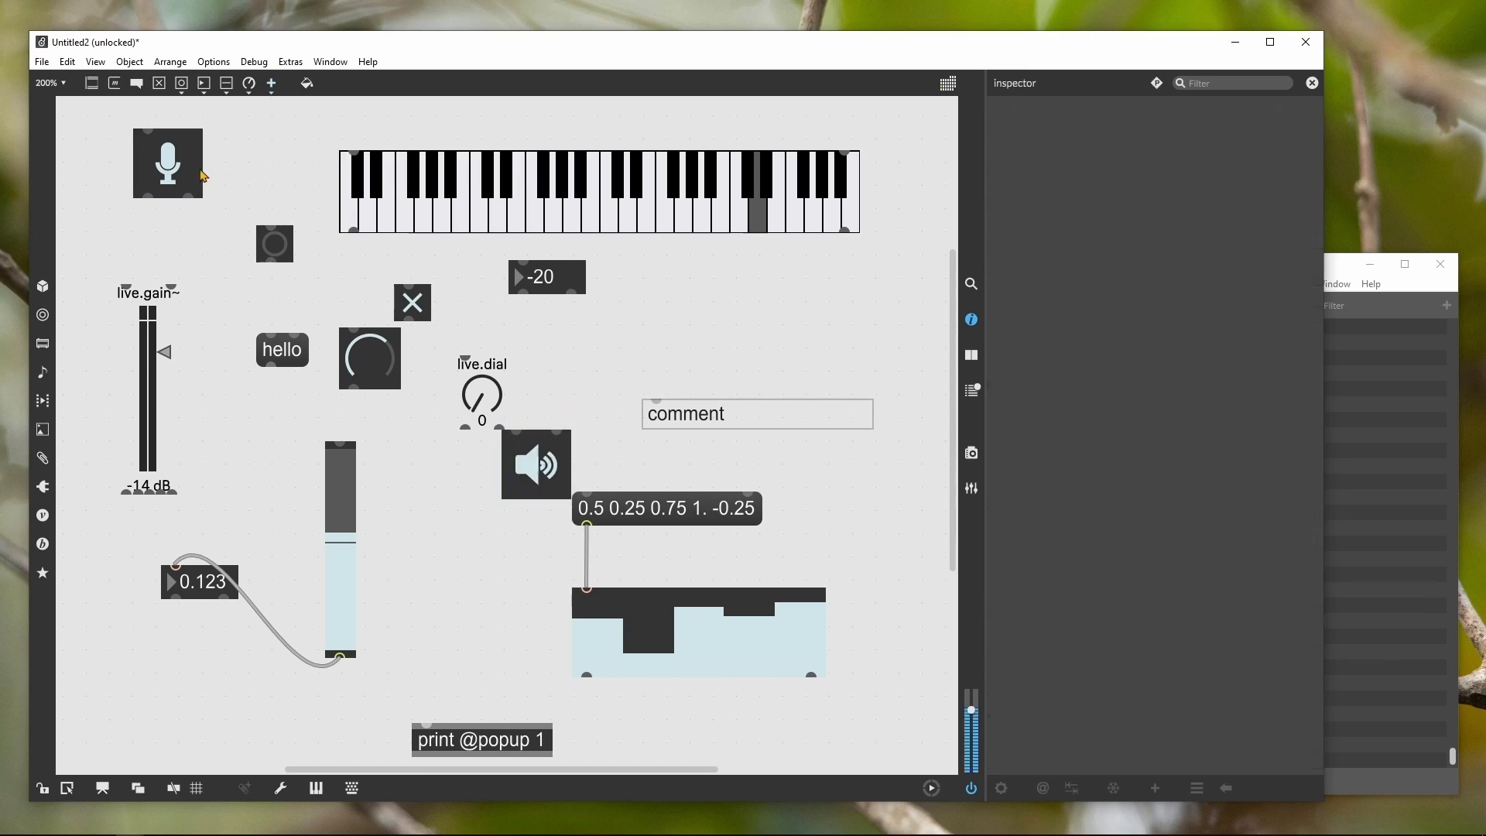
click(177, 170)
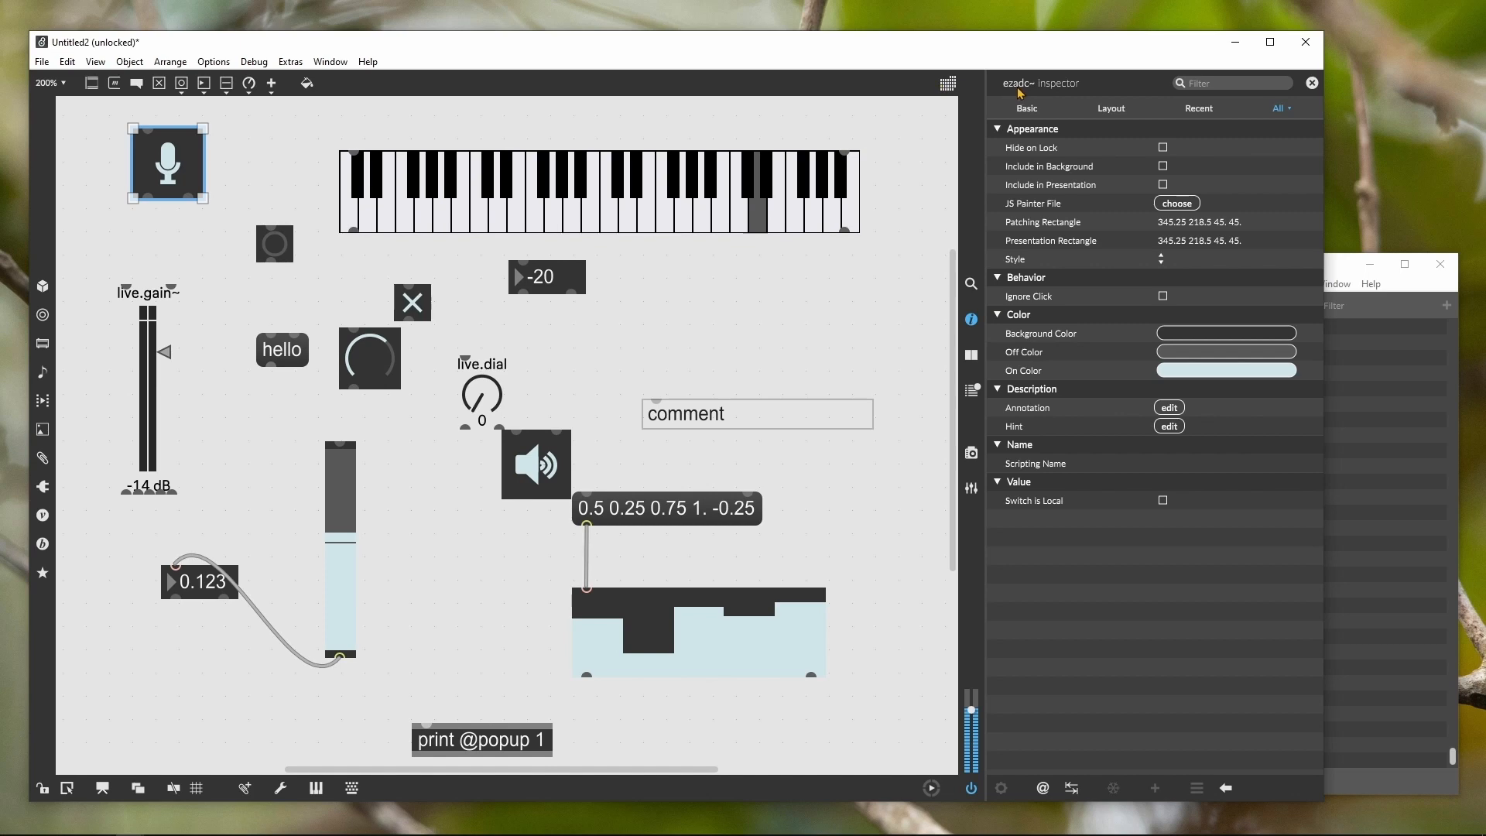
click(541, 471)
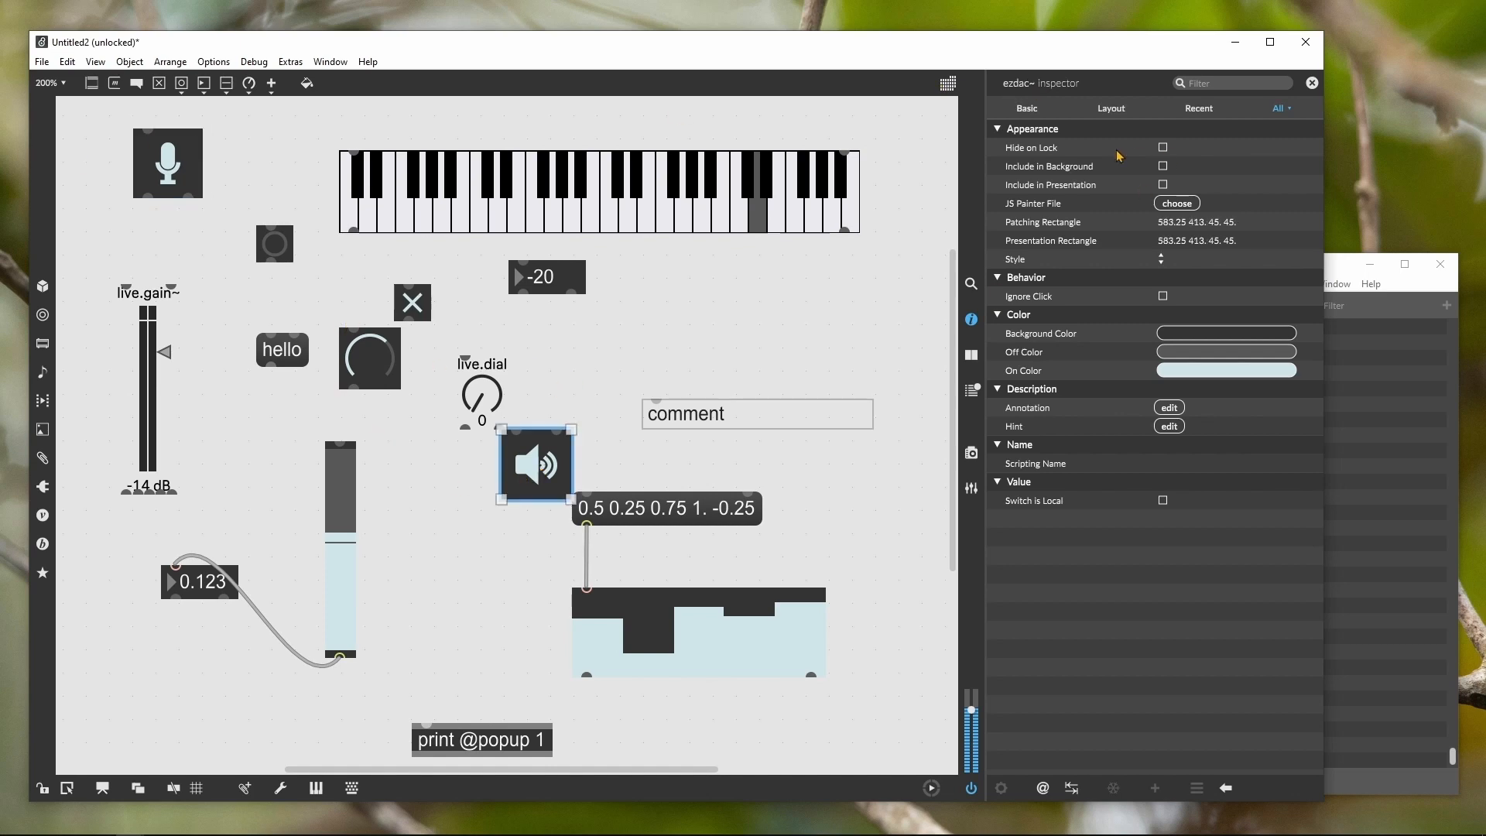
click(607, 332)
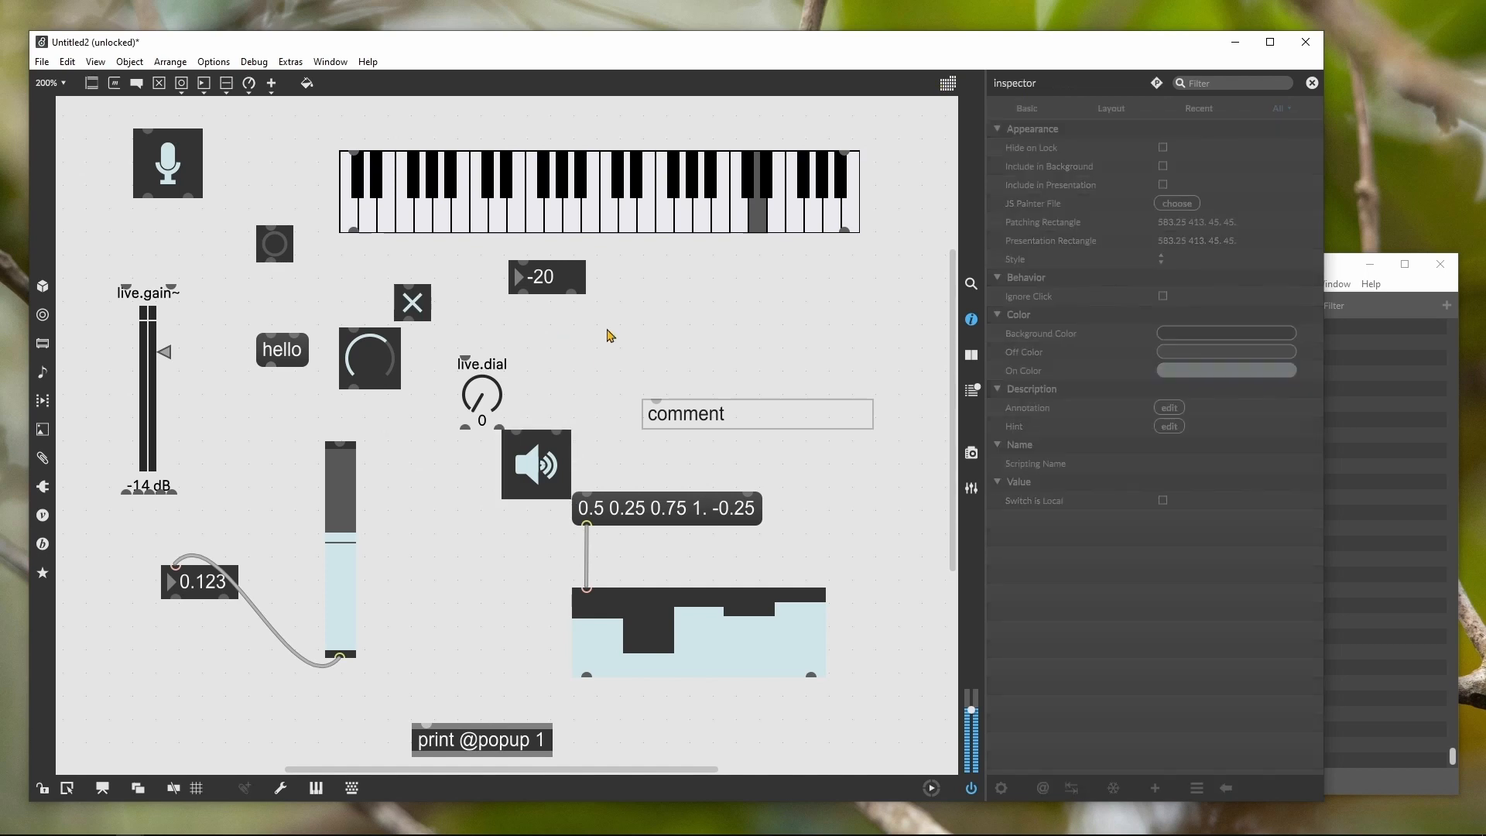
Create a second ezdac~ object by name above the comment, and delete it again
key(n)
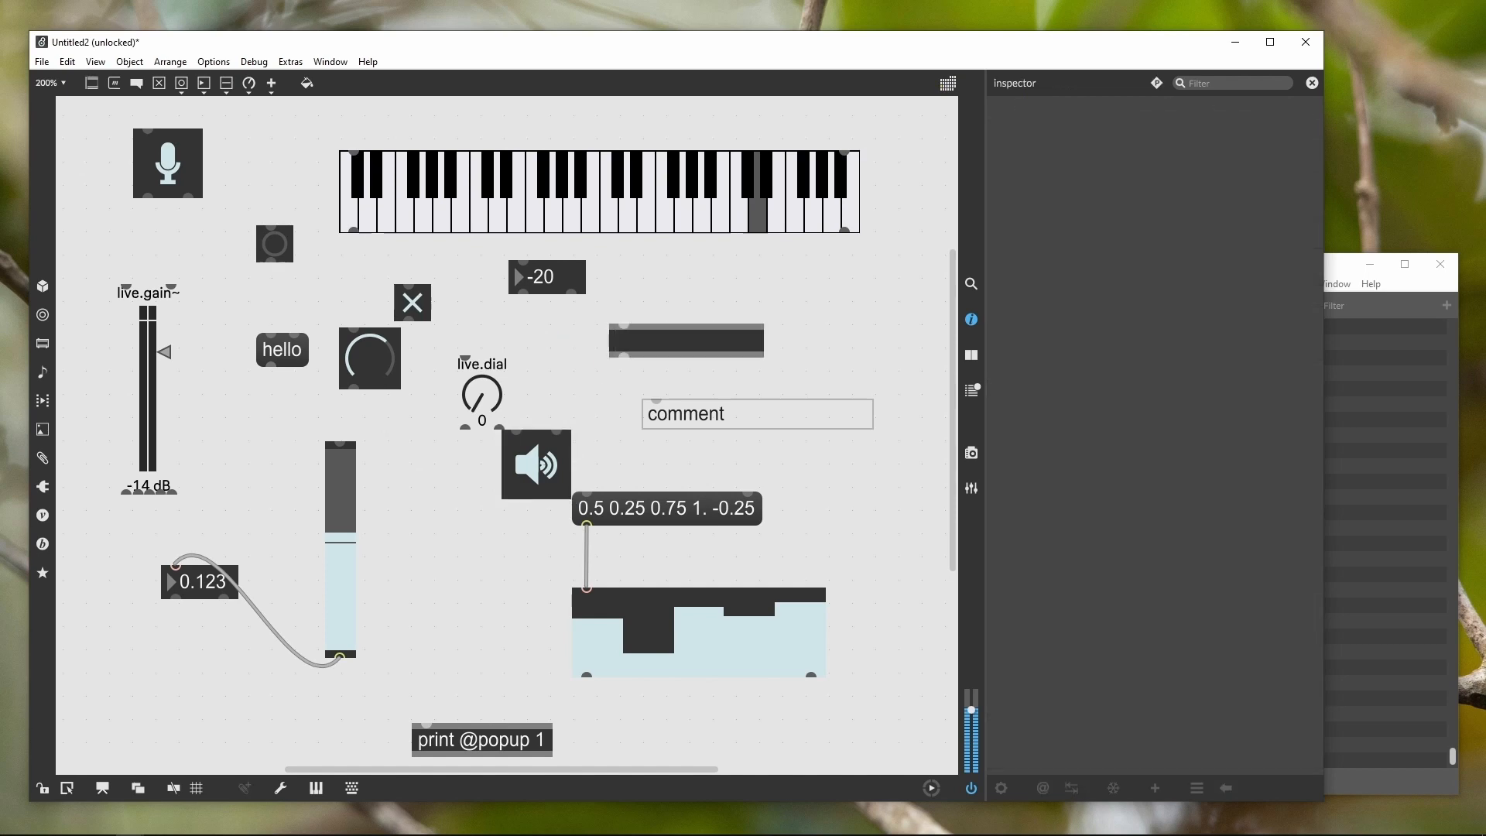
text(ezdac~)
key(Return)
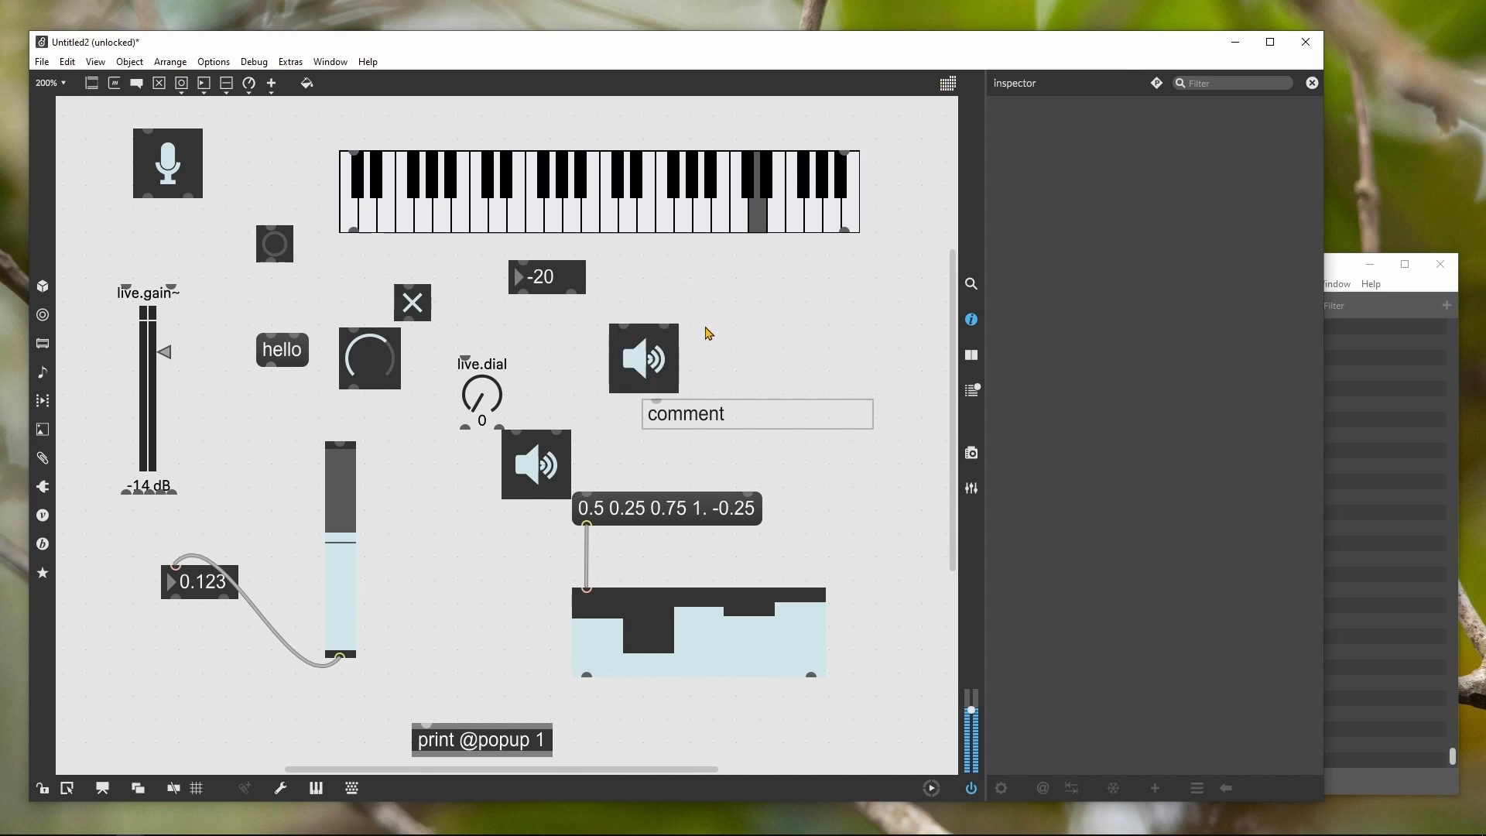
click(662, 360)
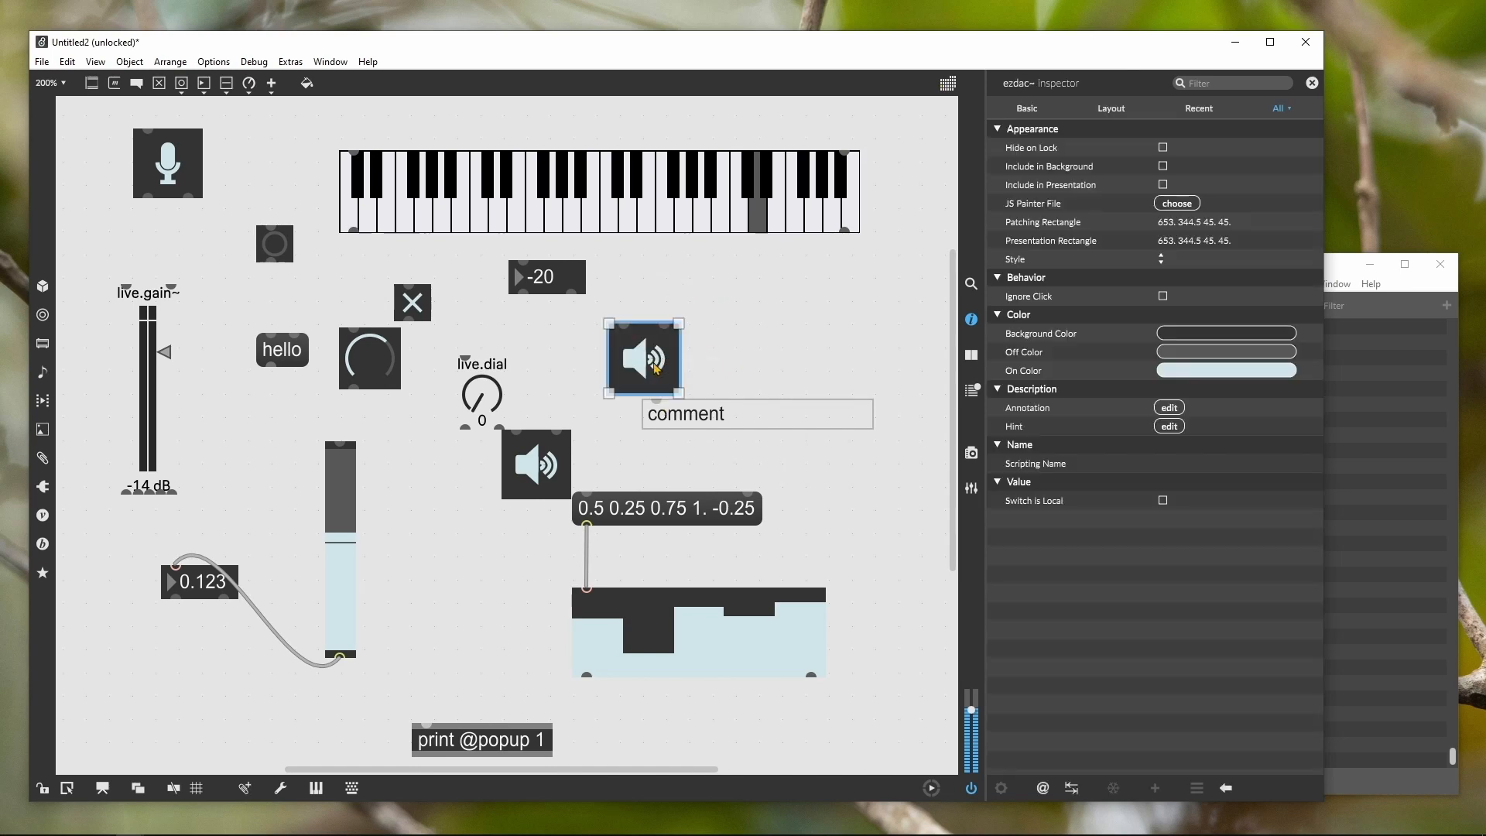
key(Delete)
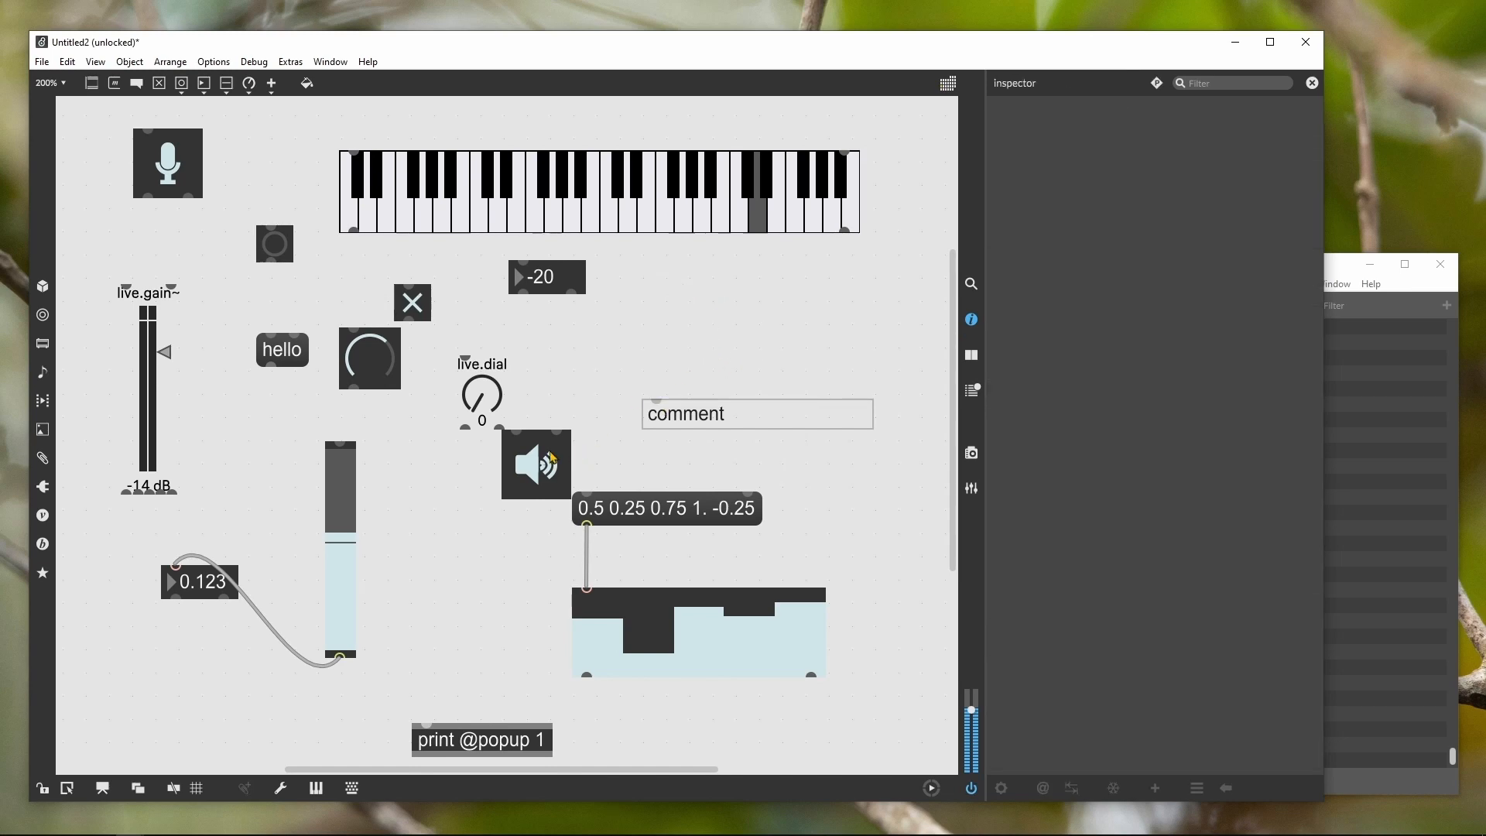
Move the ezdac~ speaker object next to the lower end of live.gain~, and delete the ezadc~ microphone object
drag(542, 466, 230, 530)
drag(96, 161, 226, 174)
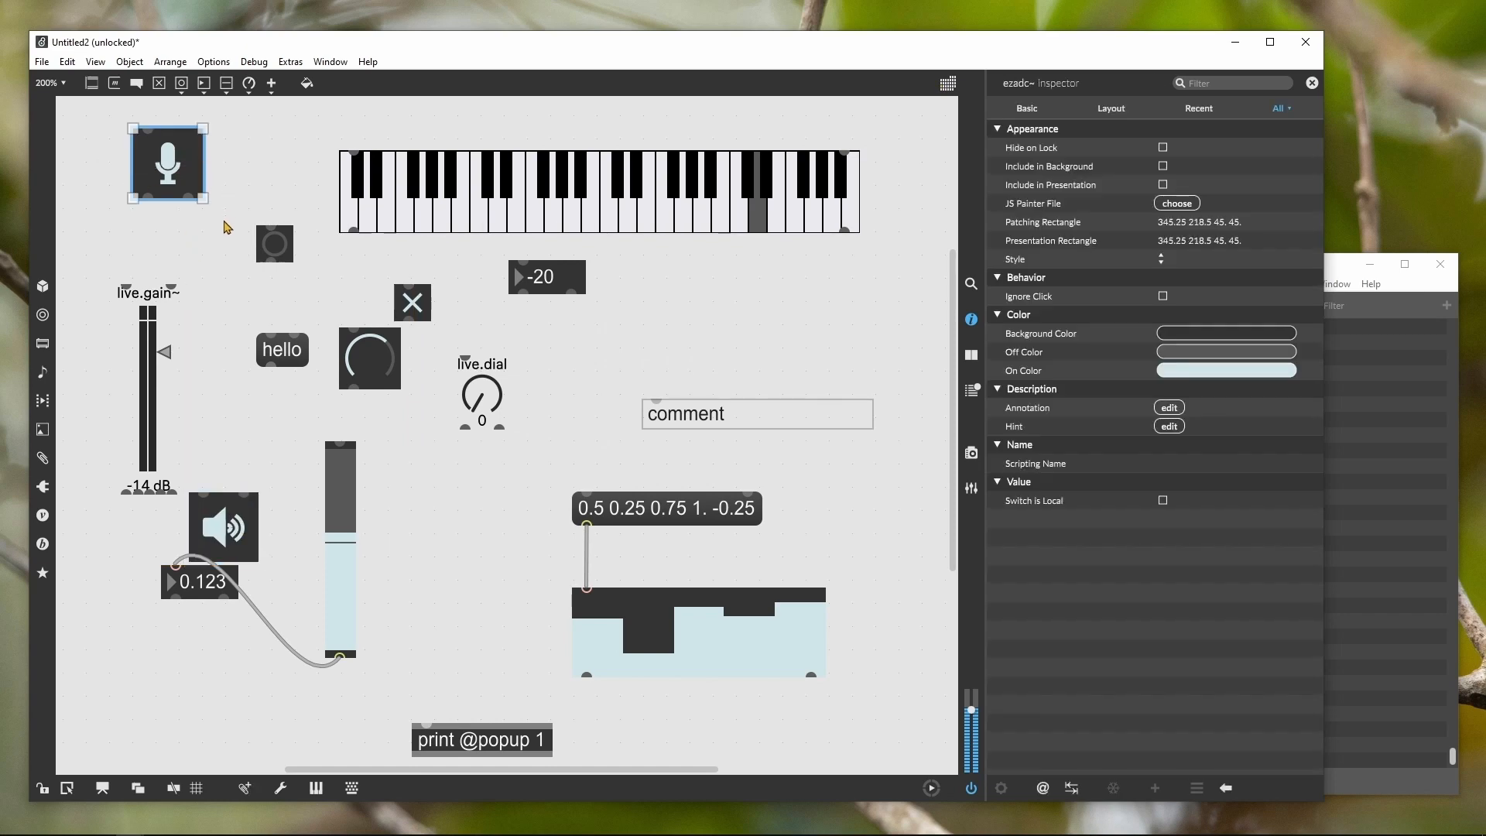
key(Delete)
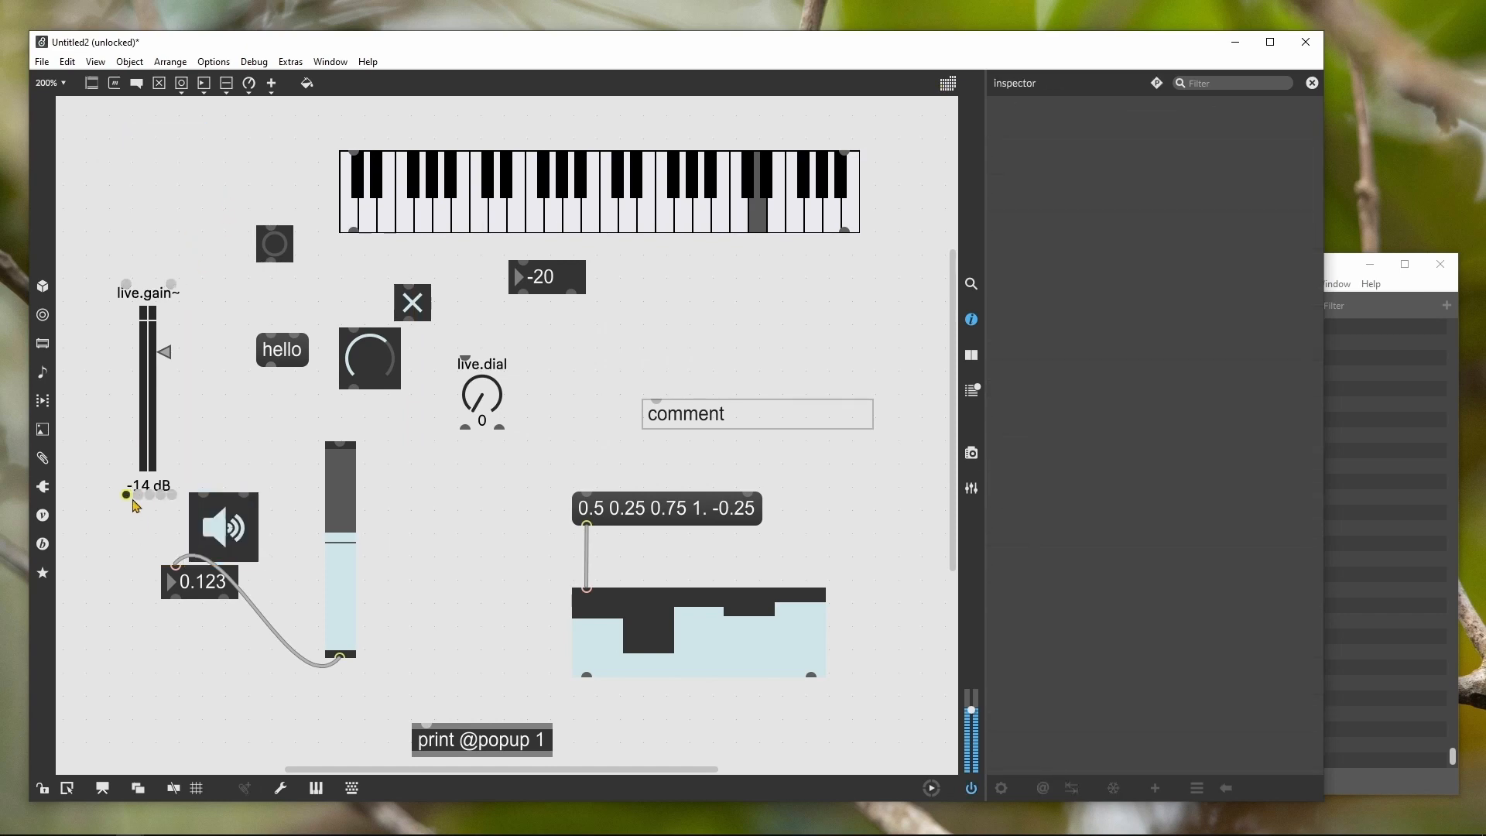
Connect the first two outlets of live.gain~ to the two ezdac~ inlets, moving the 0.123 number box away and ezdac~ directly below live.gain~
drag(128, 493, 200, 500)
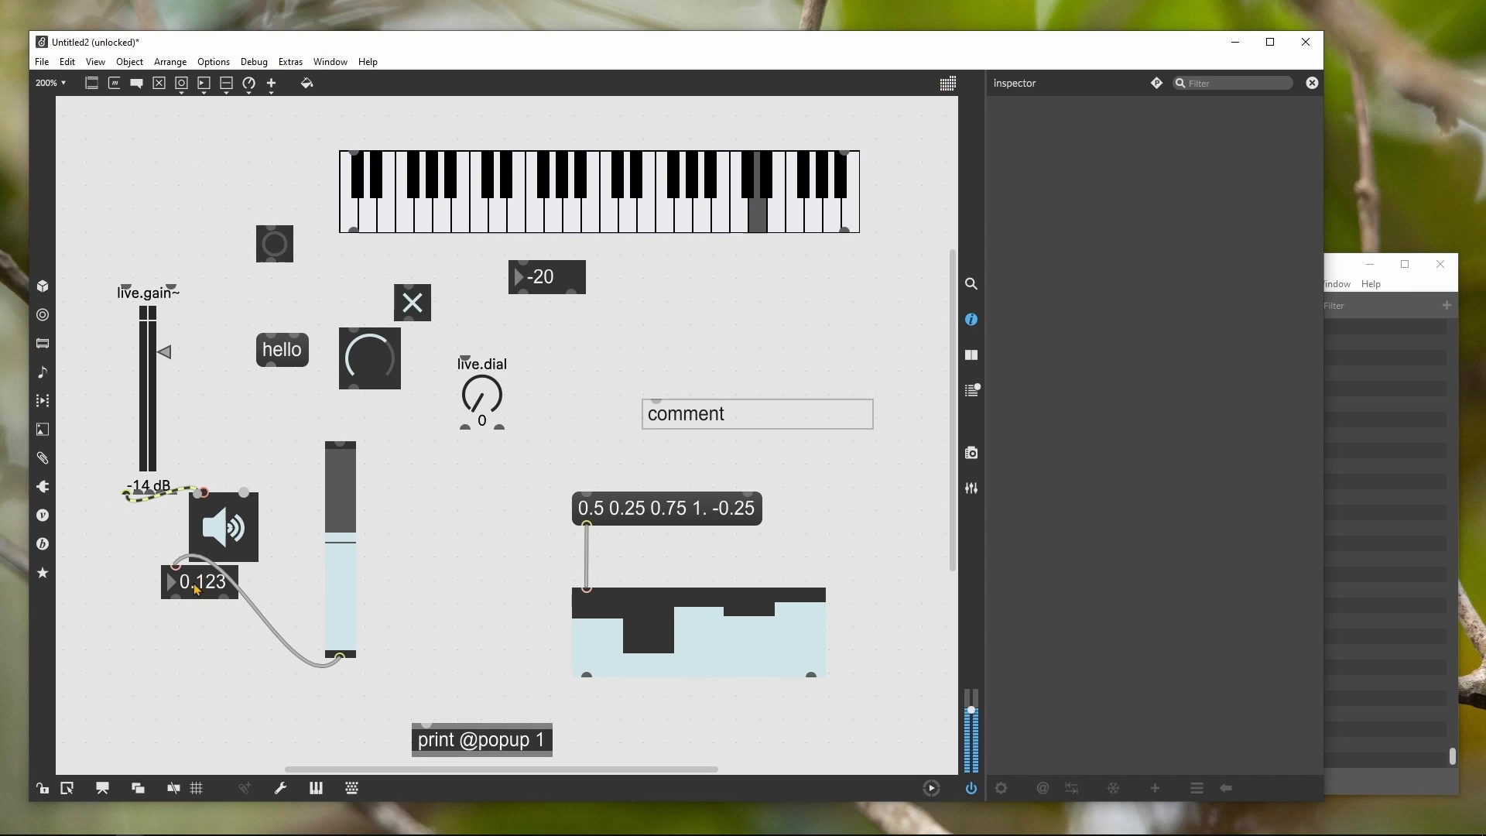
drag(194, 595, 248, 672)
drag(224, 534, 151, 581)
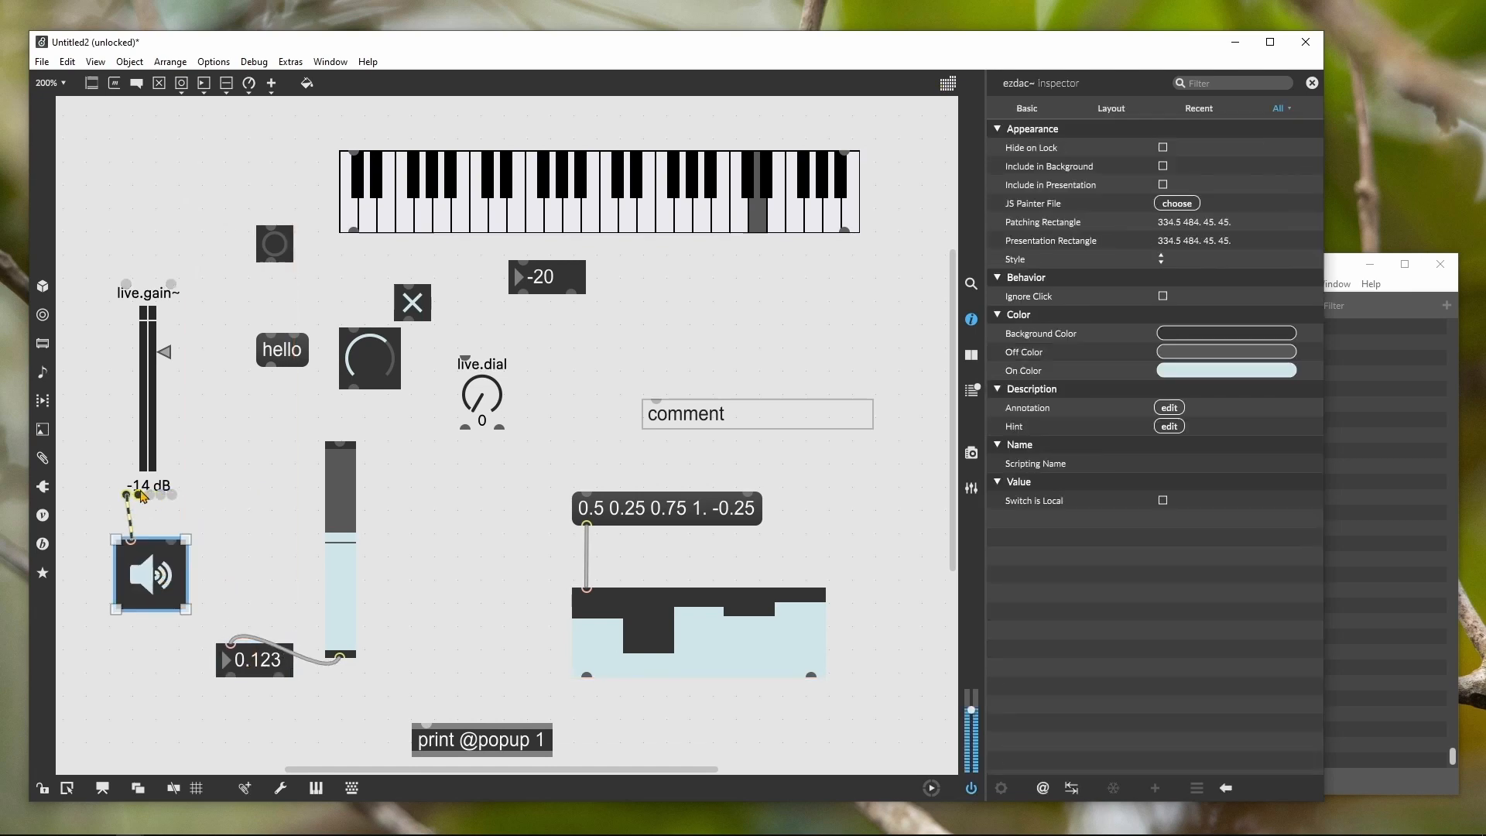
drag(139, 494, 172, 538)
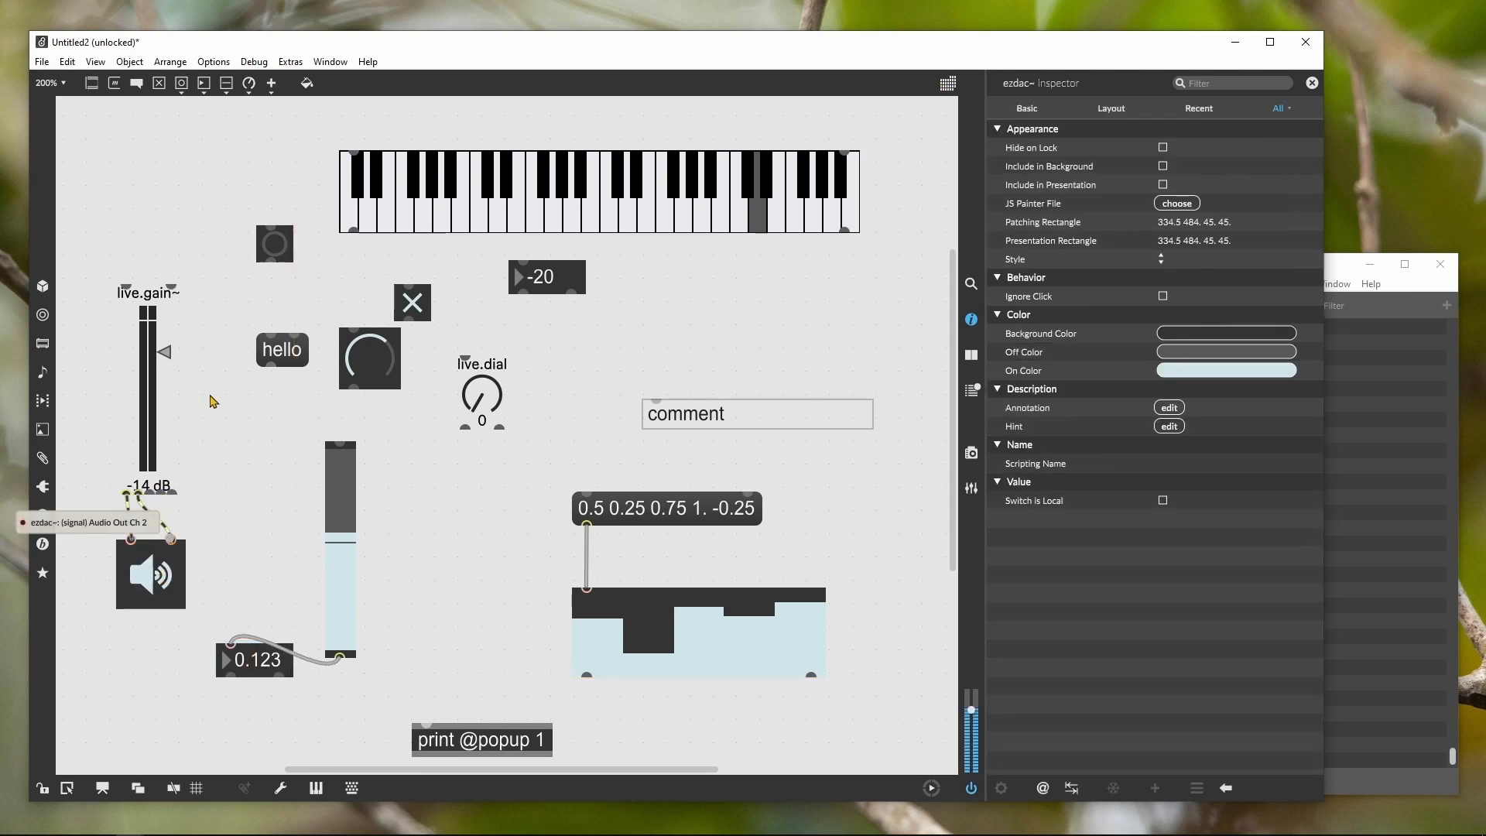
click(210, 397)
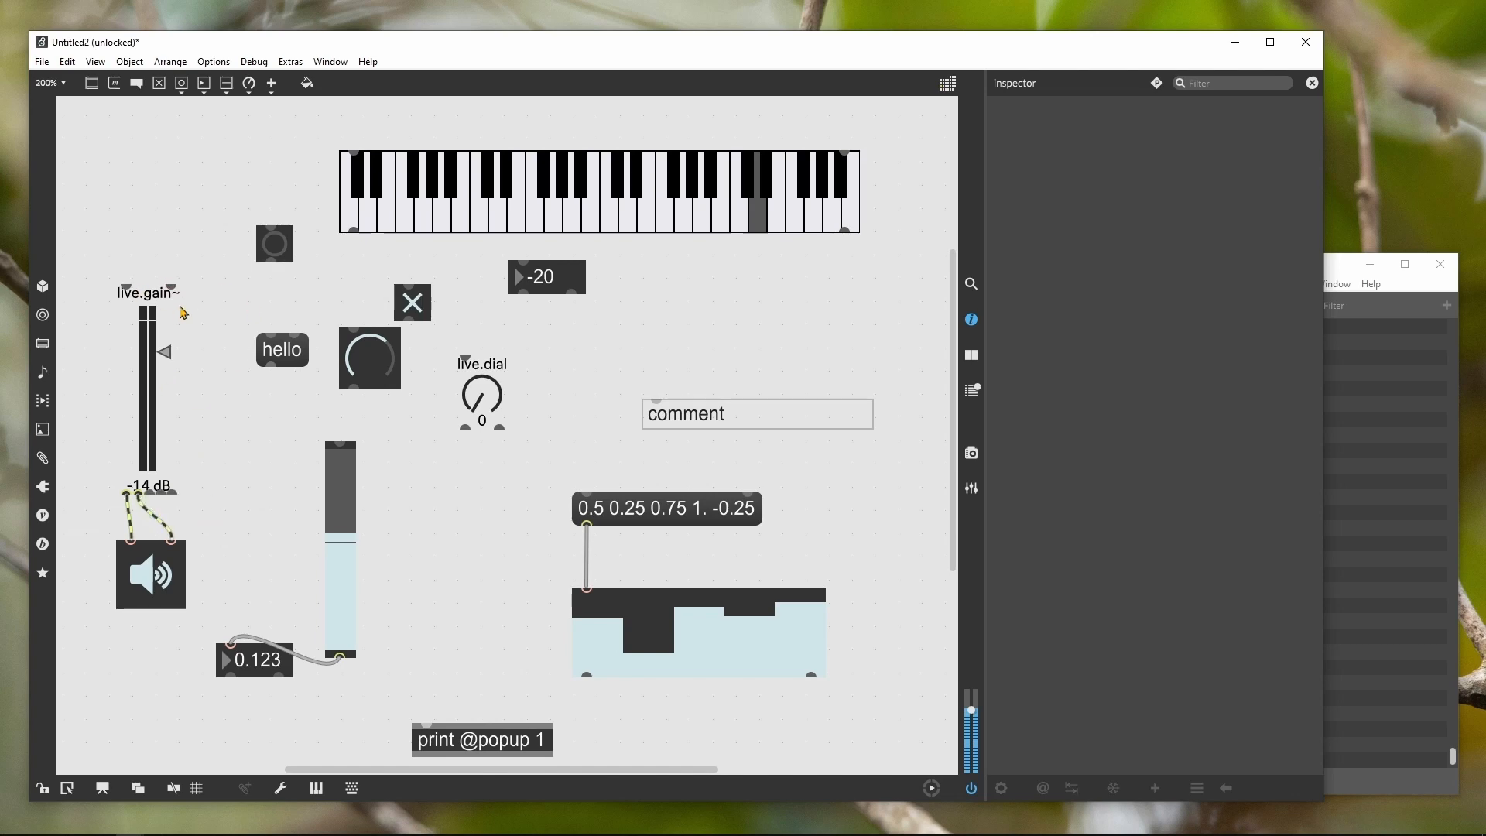
Lock the patch and lower the live.gain~ level to -20 dB
key(ctrl+e)
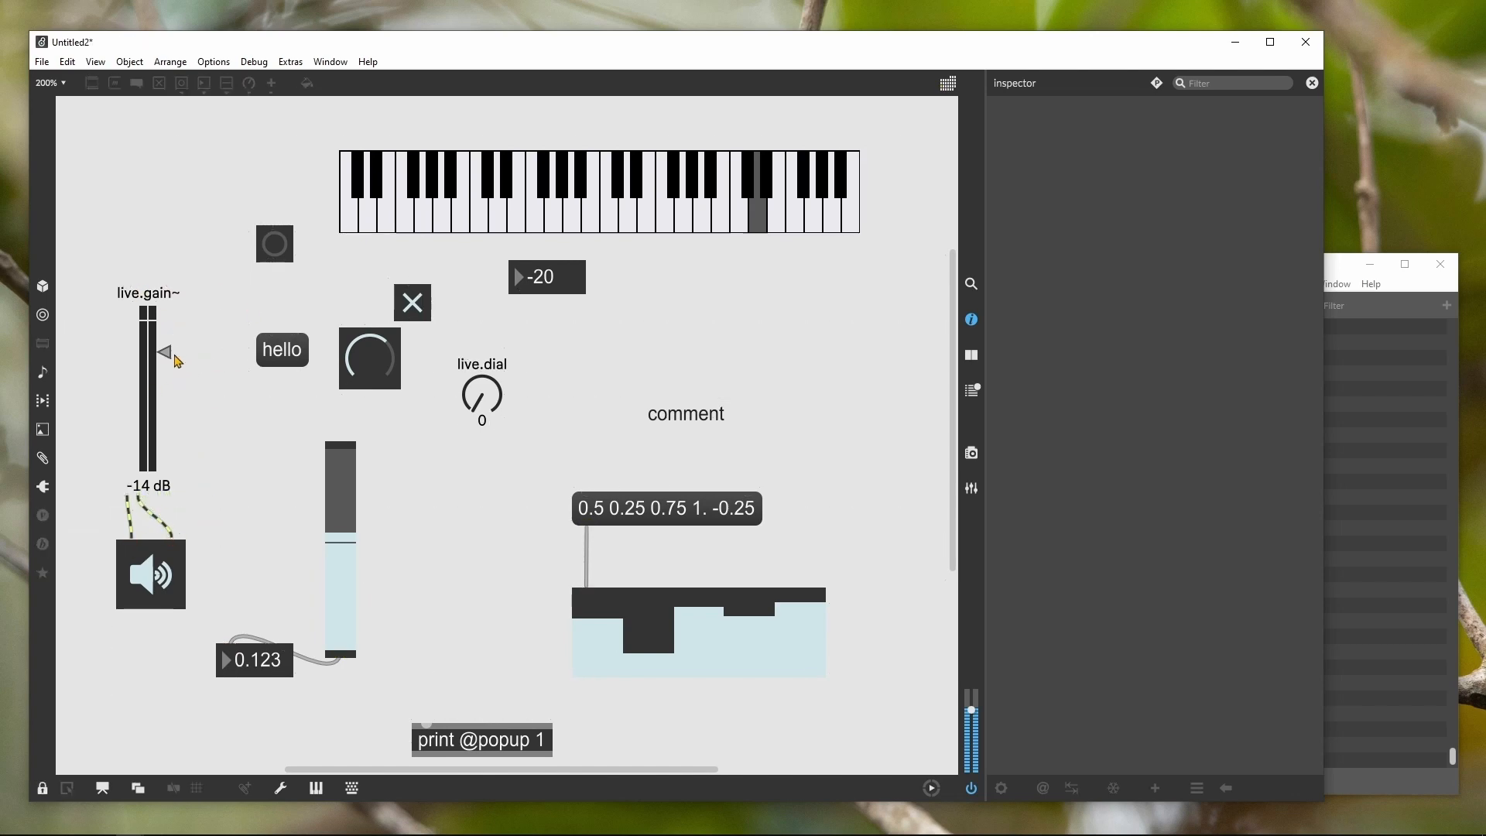
drag(168, 358, 165, 374)
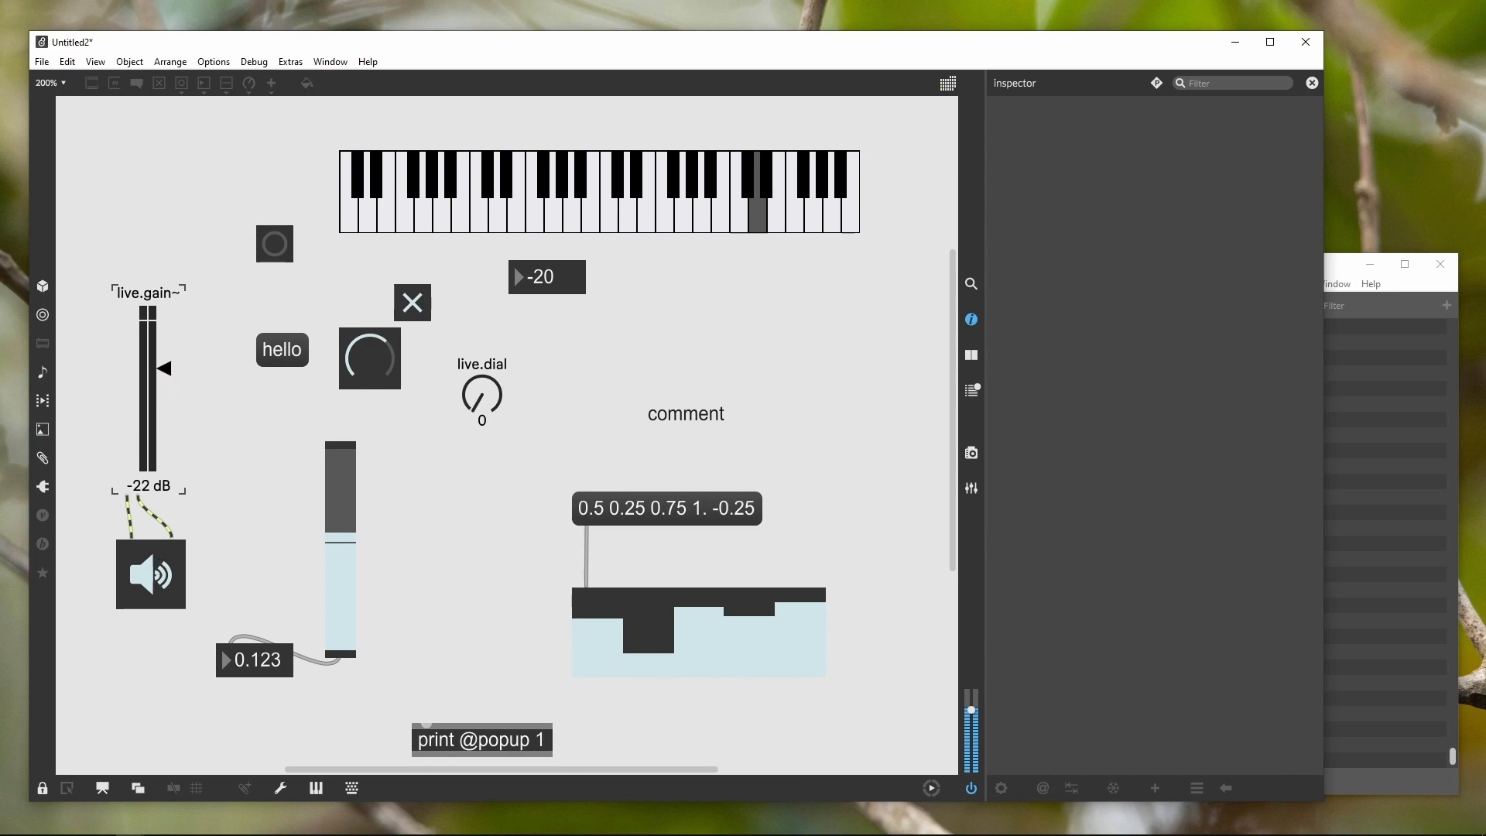
mouse_move(165, 368)
mouse_down()
mouse_move(164, 391)
mouse_move(164, 365)
mouse_up()
click(274, 504)
scroll(915, 508, down, 4)
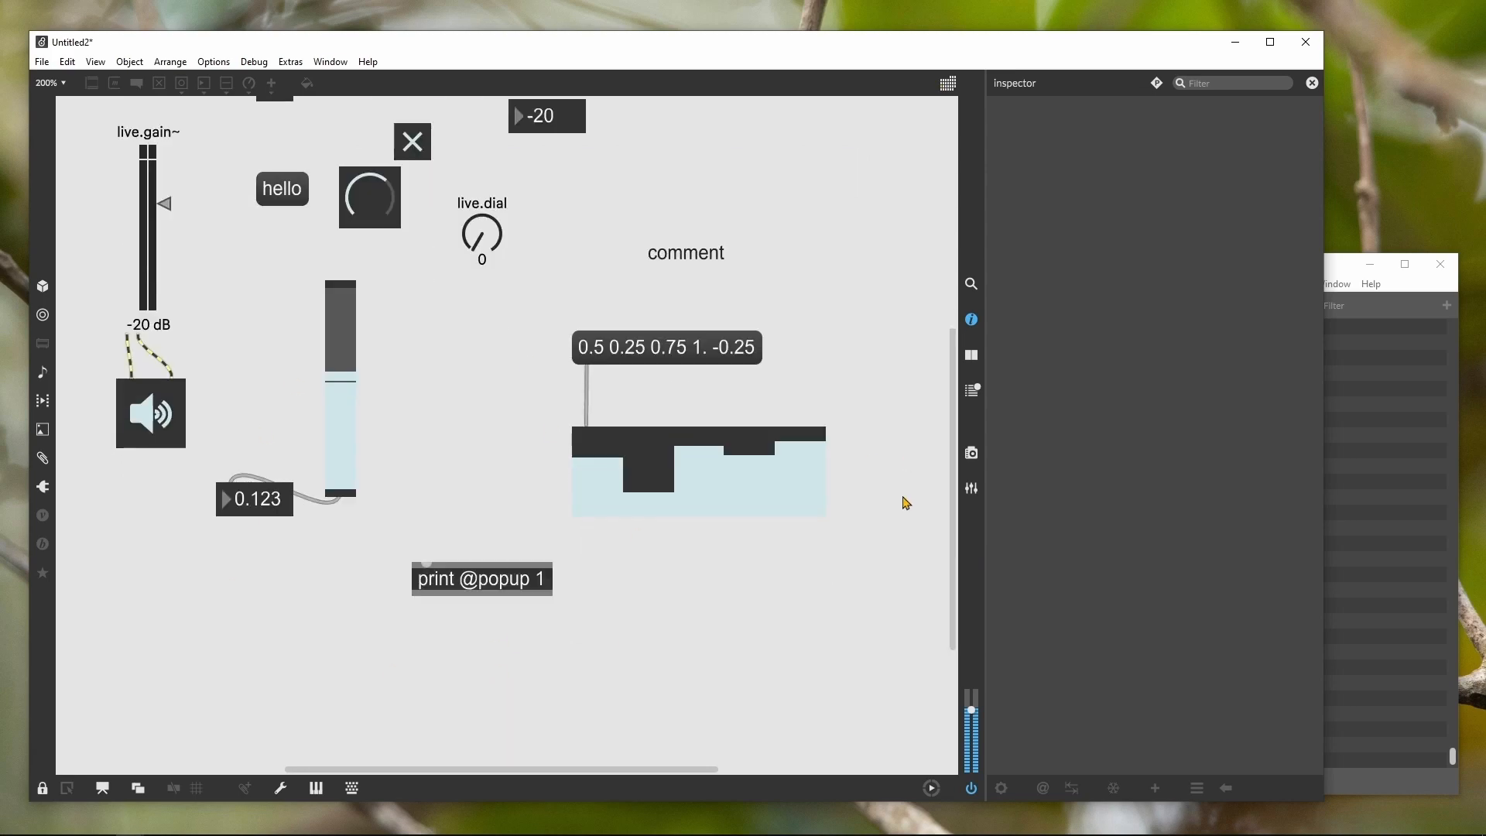
scroll(902, 501, up, 3)
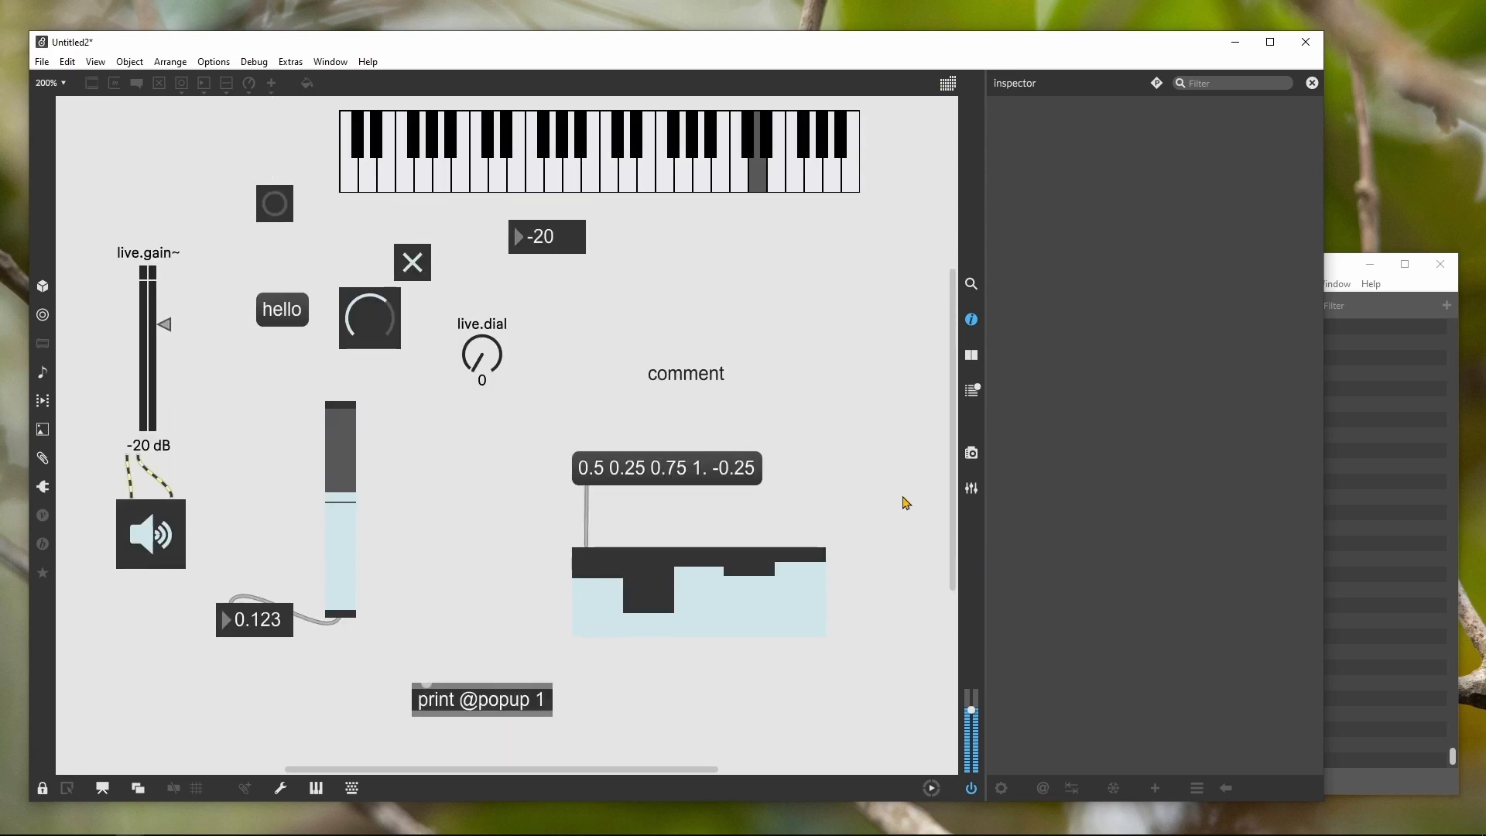